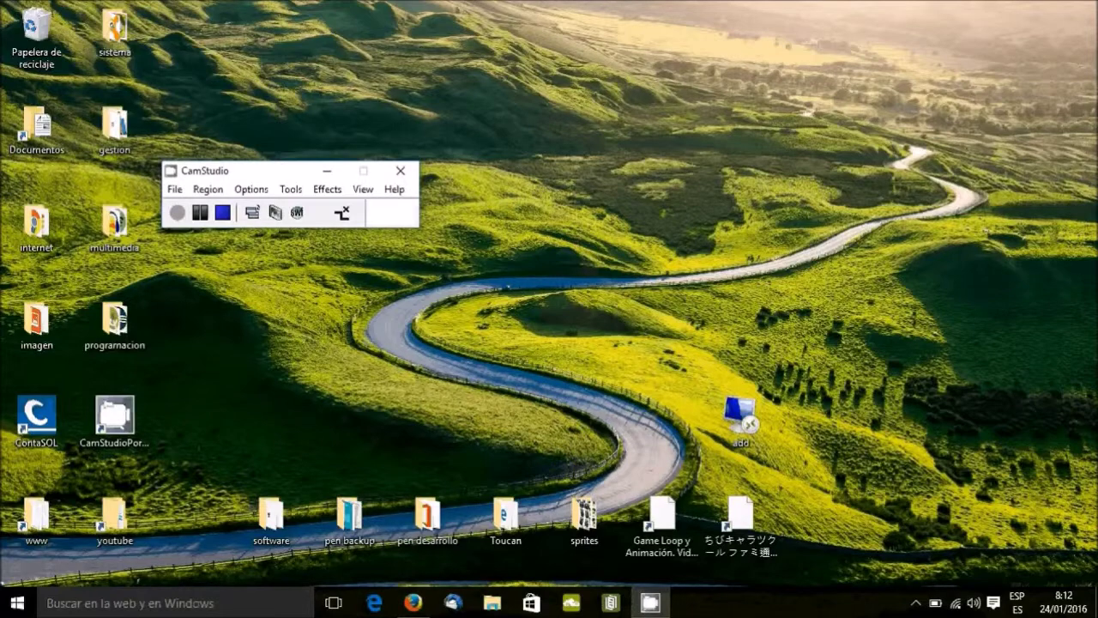
Start ContaSOL from the desktop and dismiss the available-updates notice and the welcome window.
key("ctrl+shift+a")
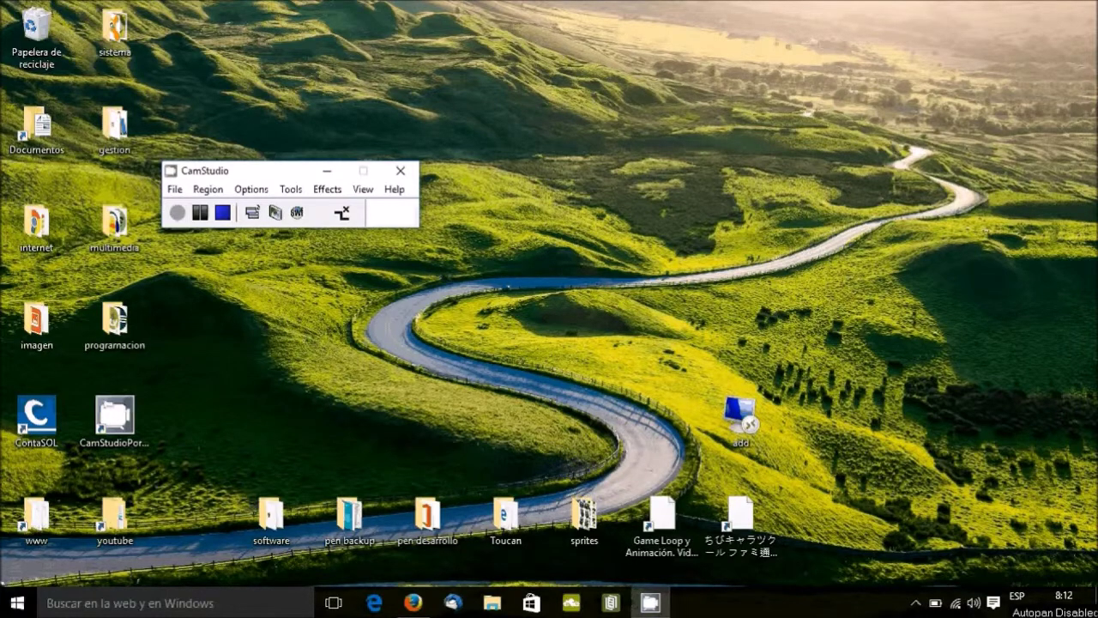
left_click(36, 419)
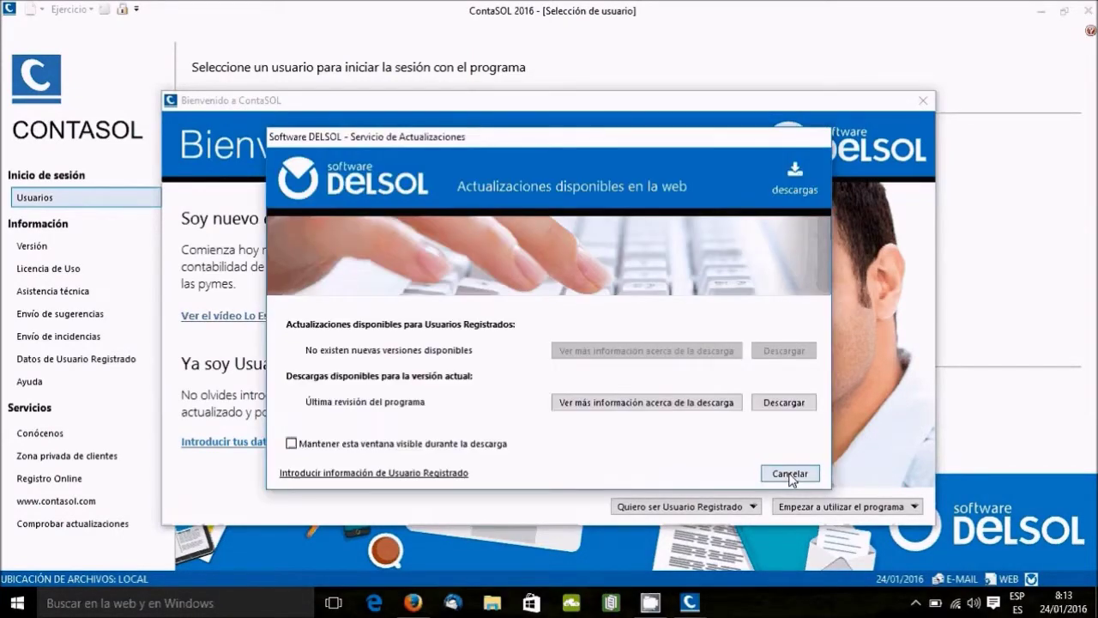
left_click(789, 474)
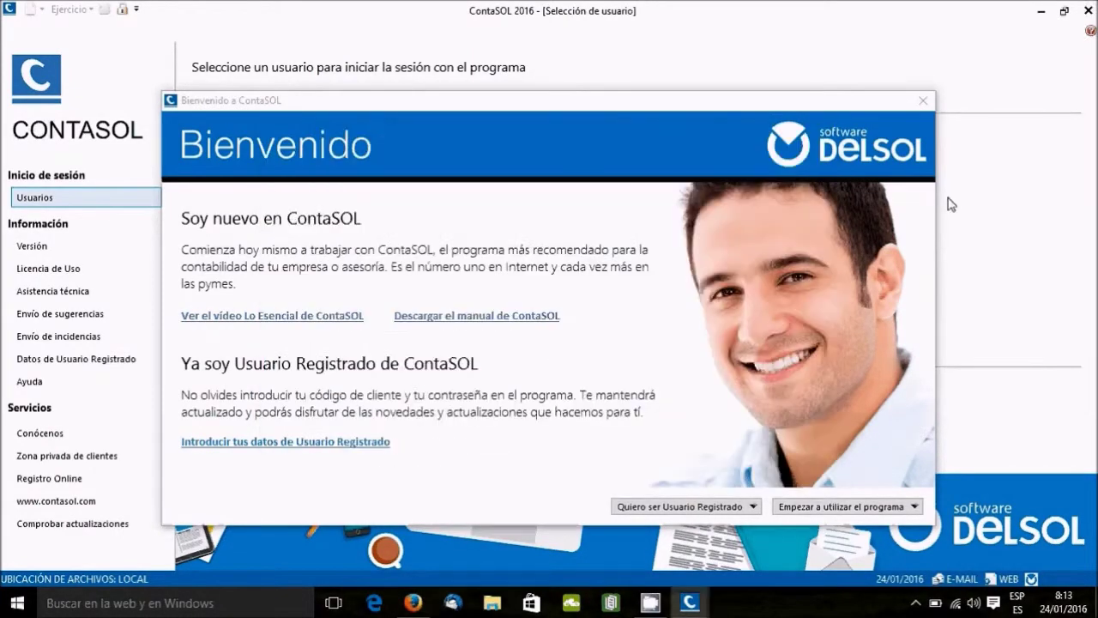
left_click(922, 104)
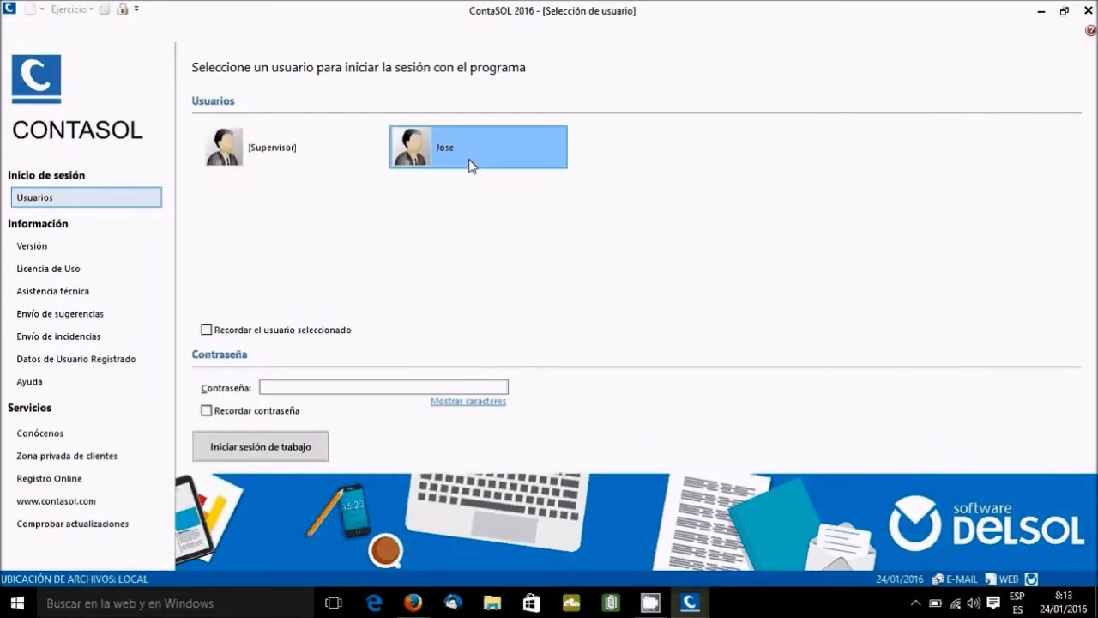
Enter the account password for the selected user and start the work session.
left_click(349, 381)
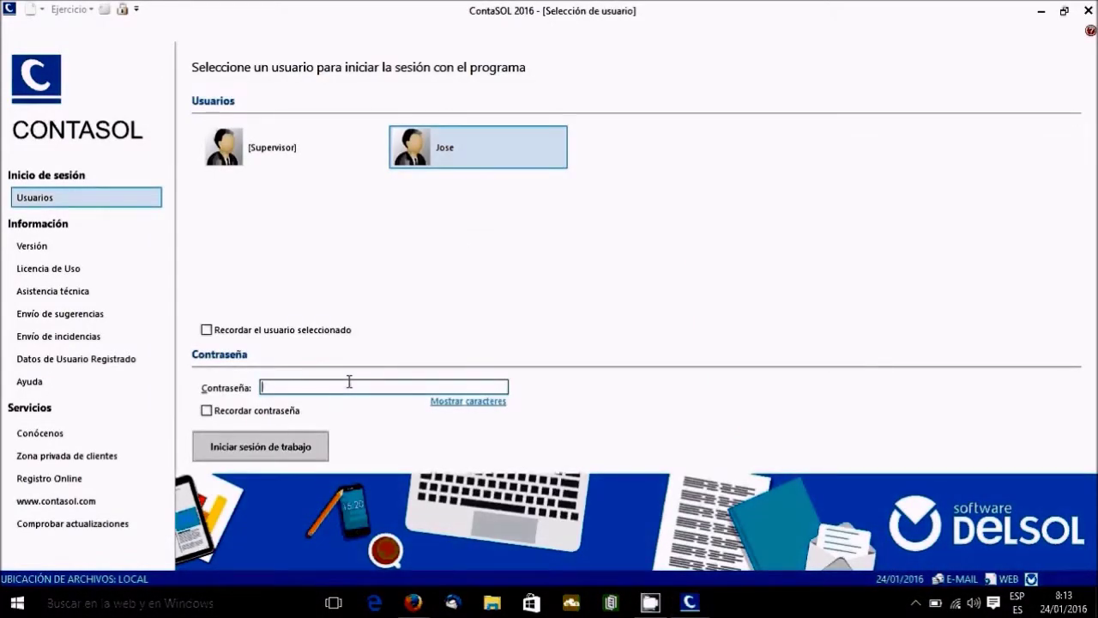
type("####")
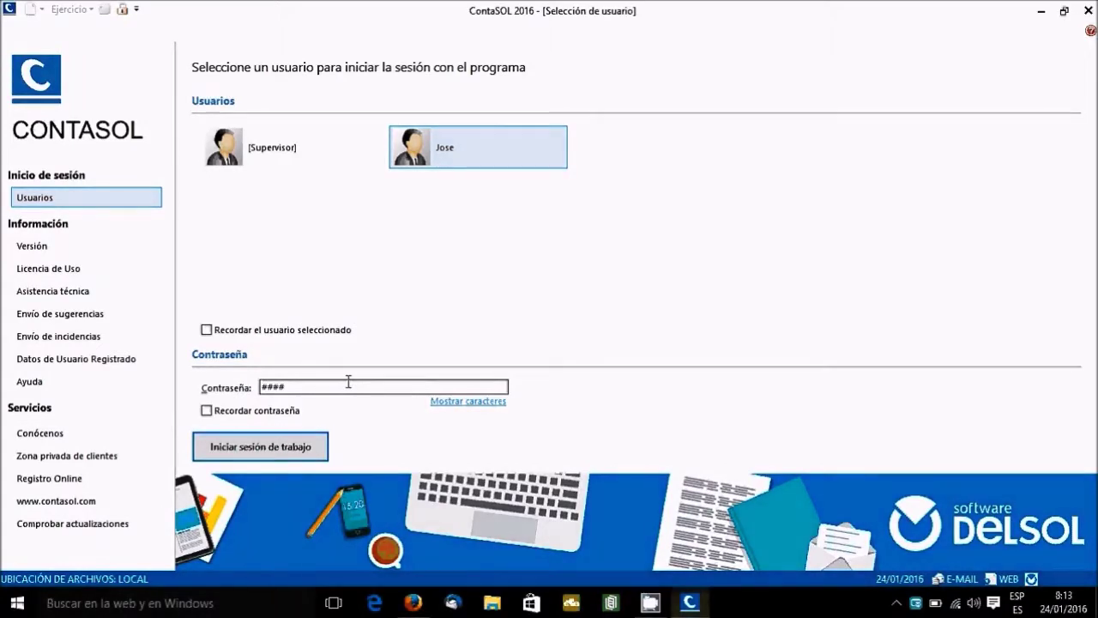
key("Return")
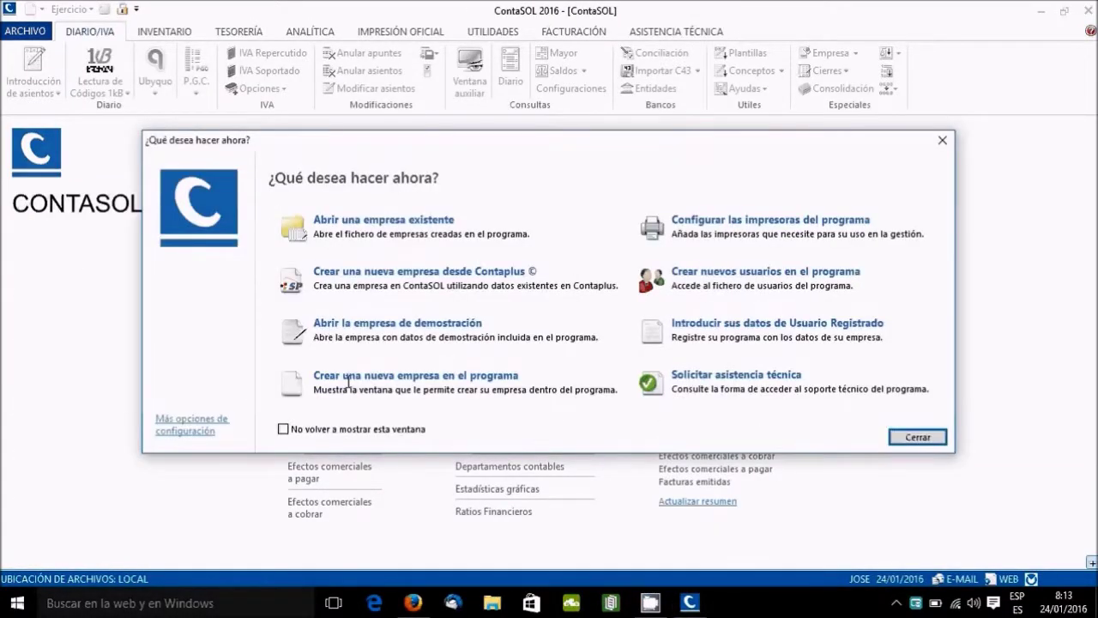
Close the startup options and news windows and open recent company 001 for fiscal year 2016.
left_click(909, 439)
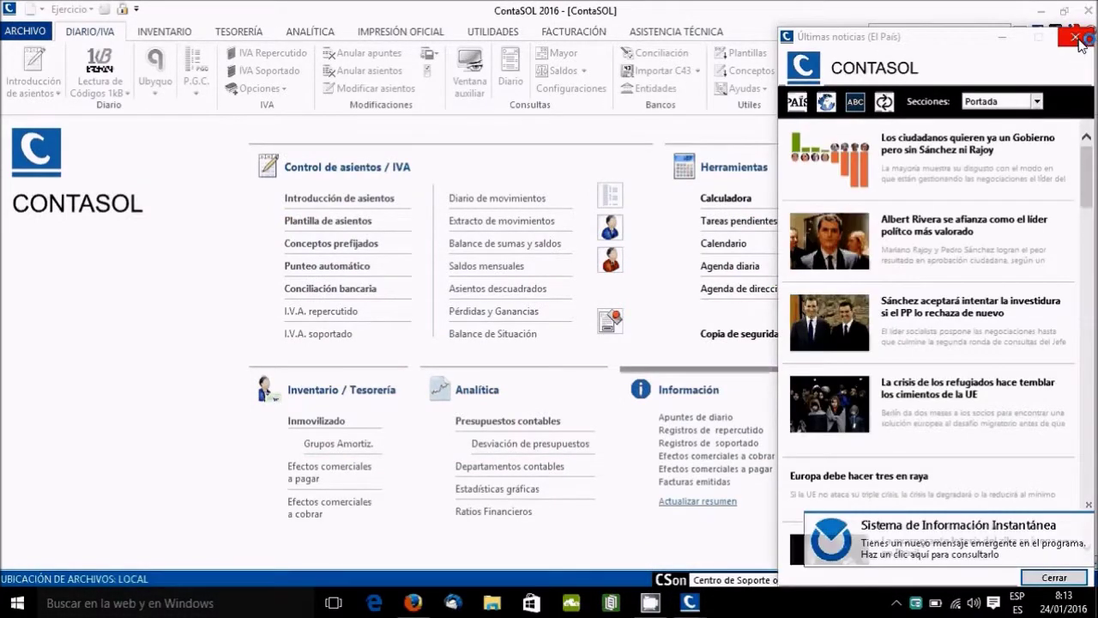
left_click(1075, 39)
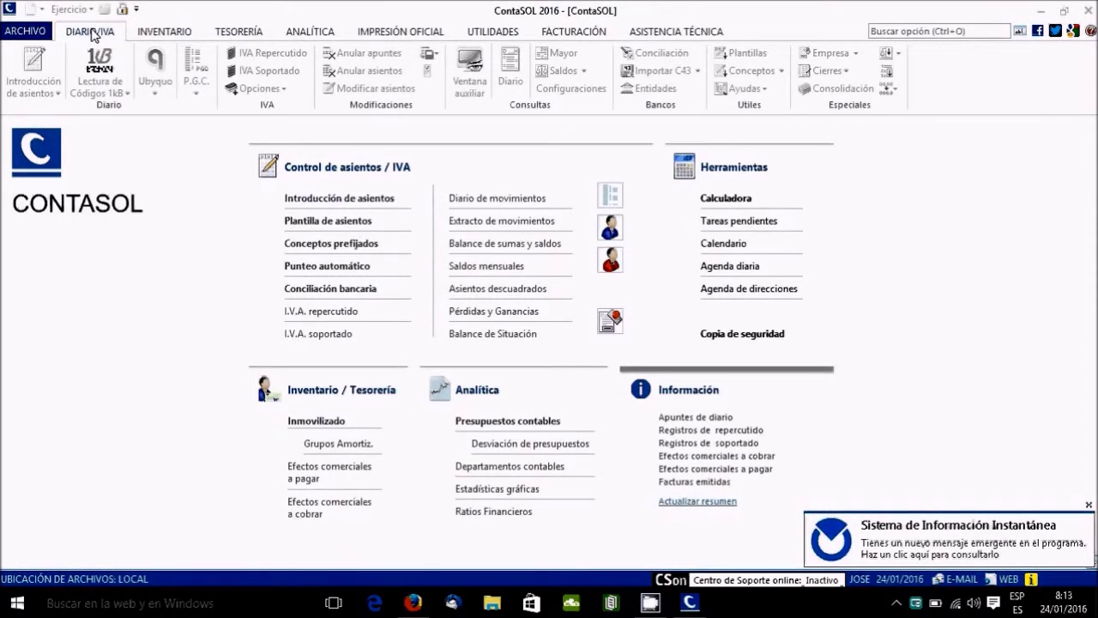
left_click(25, 32)
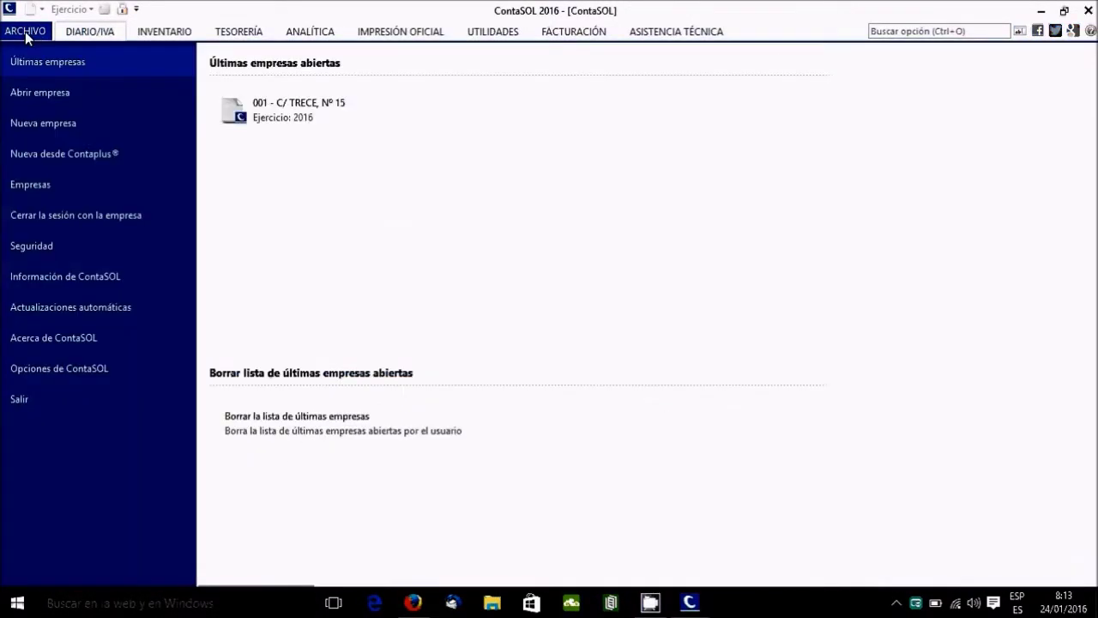
left_click(258, 107)
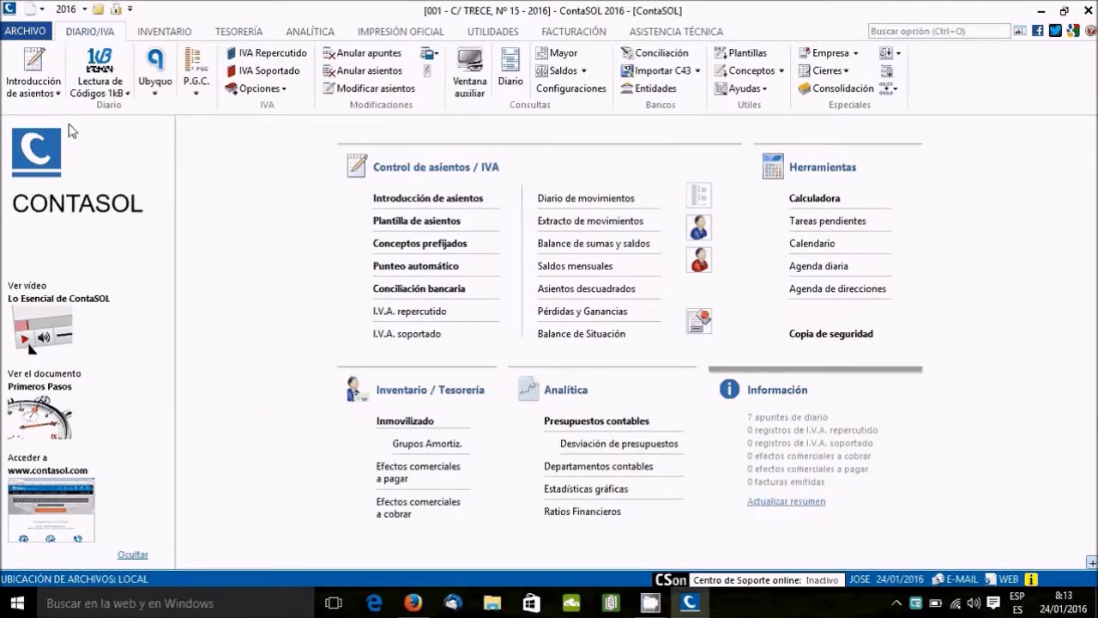
From journal entry, open the template archive and create a template with code 700 named EMISION DE RECIBOS.
left_click(37, 69)
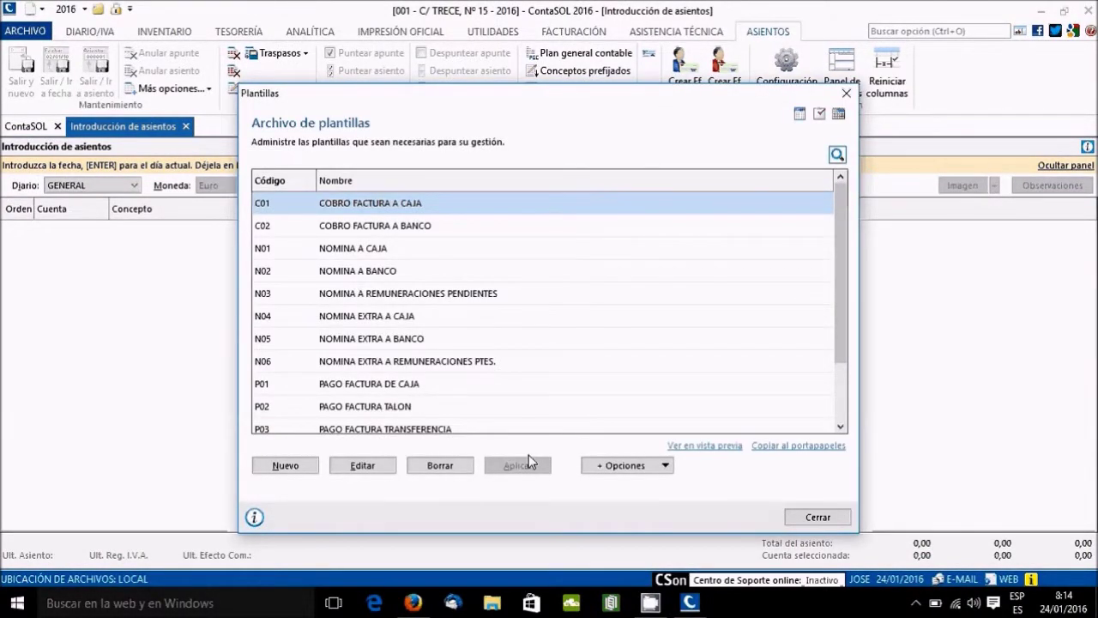
left_click(840, 415)
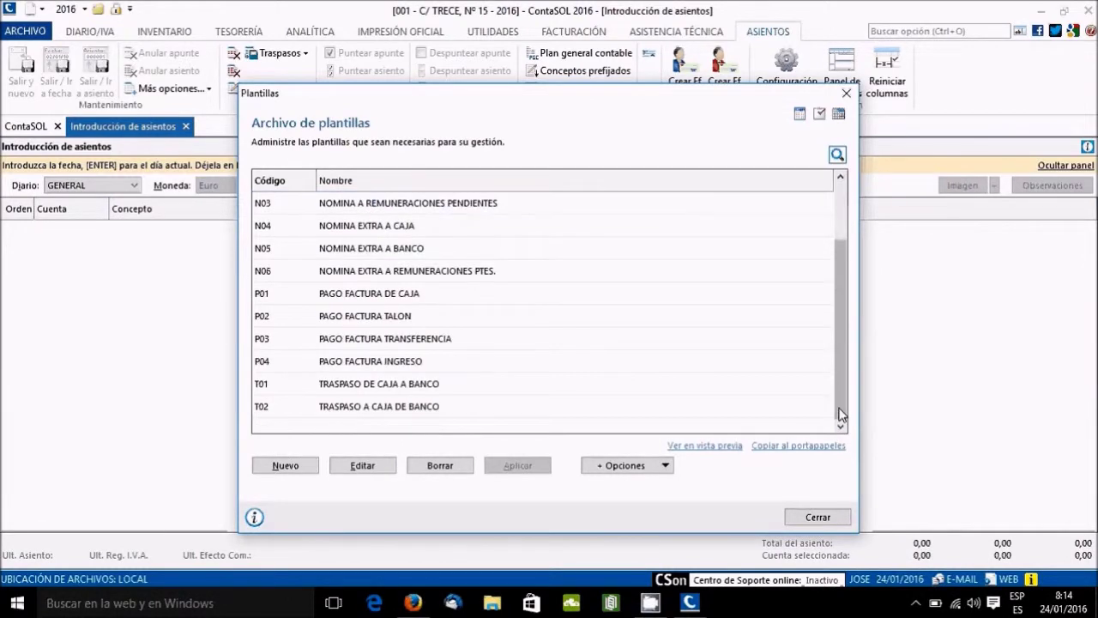
left_click(283, 469)
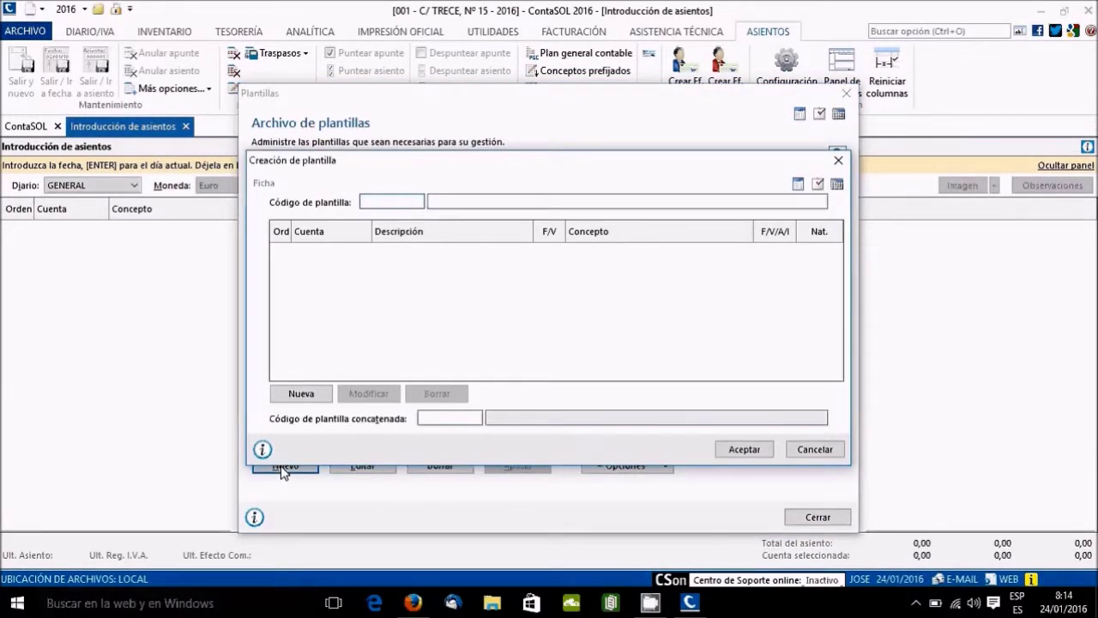
type("7")
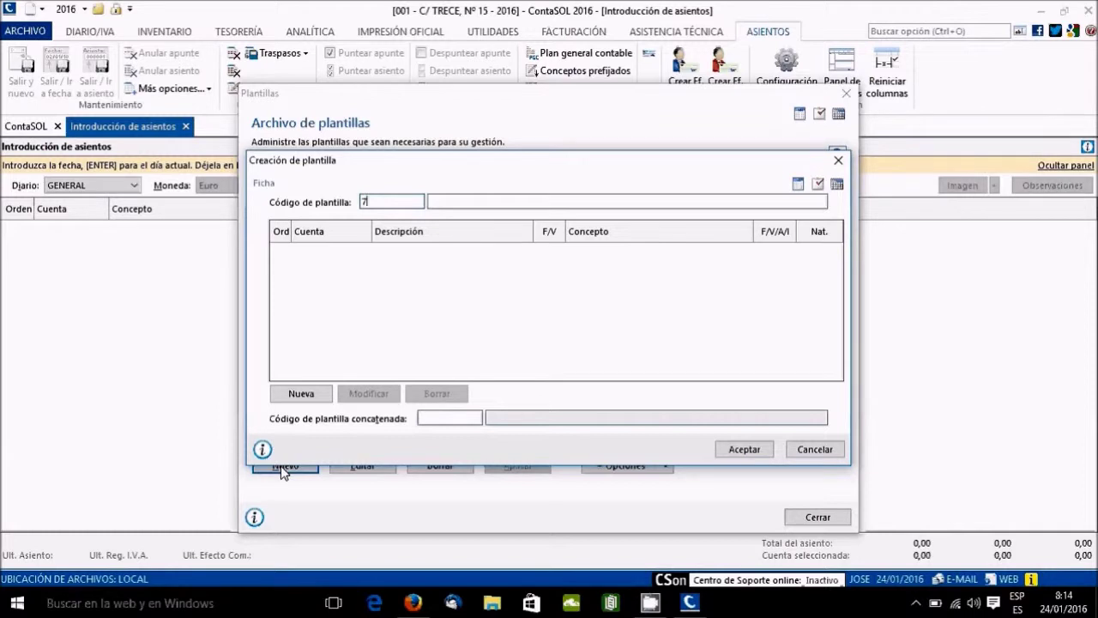
type("00")
key("Return")
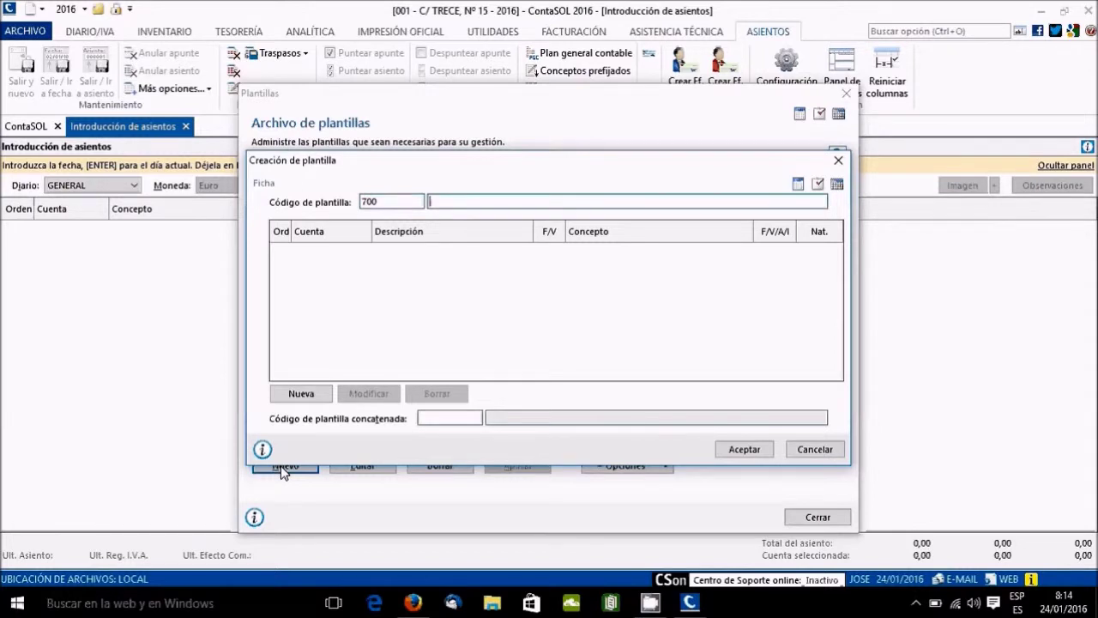
type("e")
key("BackSpace")
key("Caps_Lock")
type("EMISION DE RECIBOS")
key("Tab")
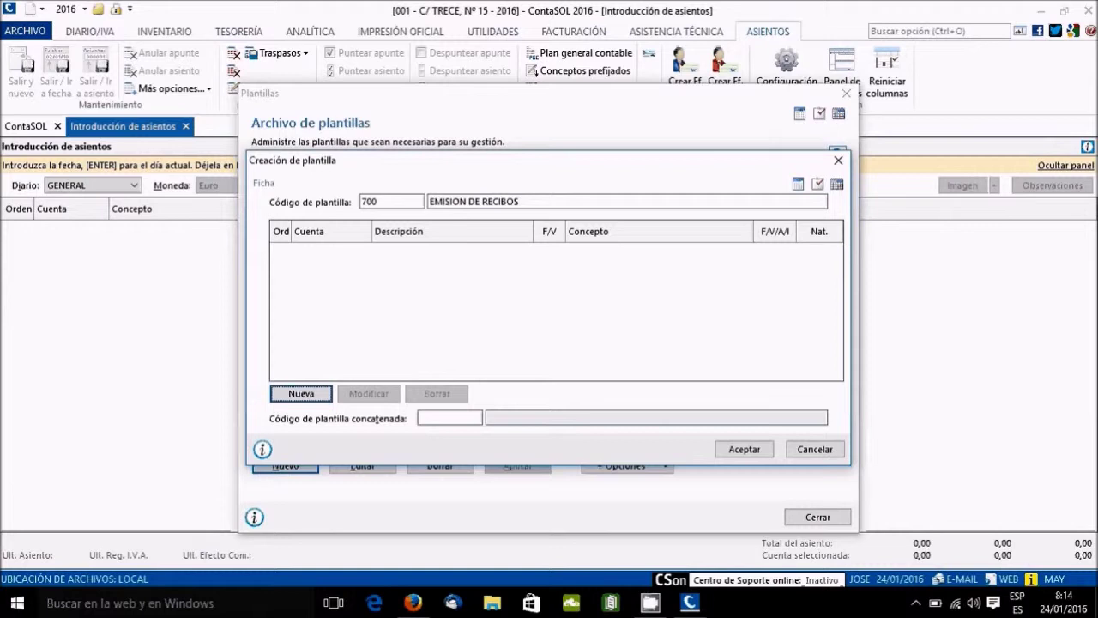
Add a new line to the template and assign it account 430.0.0.011, PROPIETARIO PRIMERO A.
left_click(301, 393)
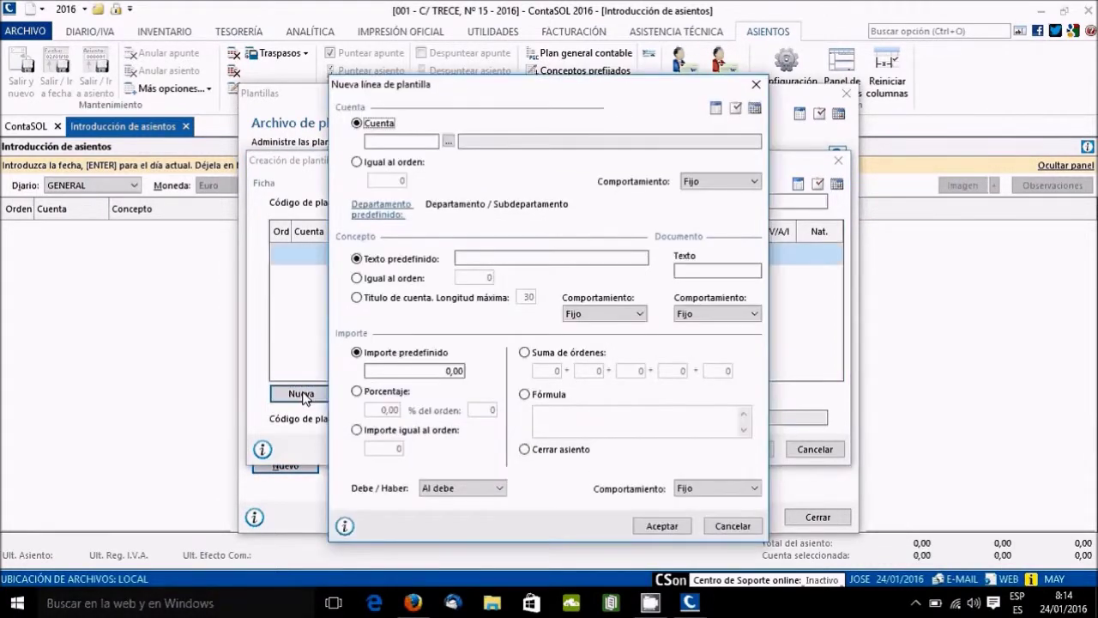
left_click(381, 140)
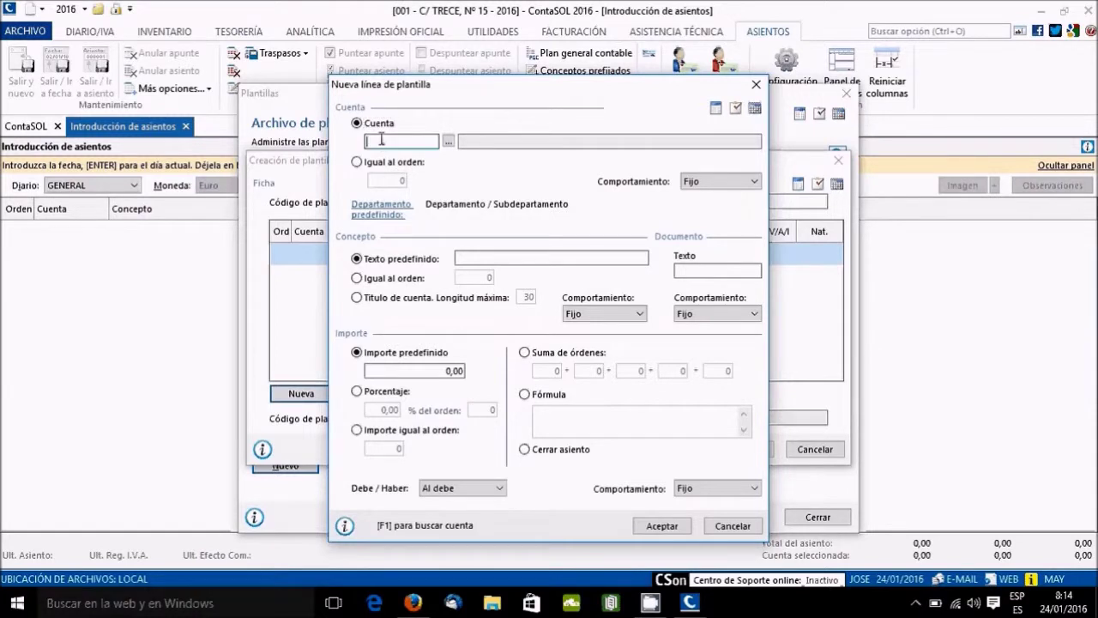
type("430")
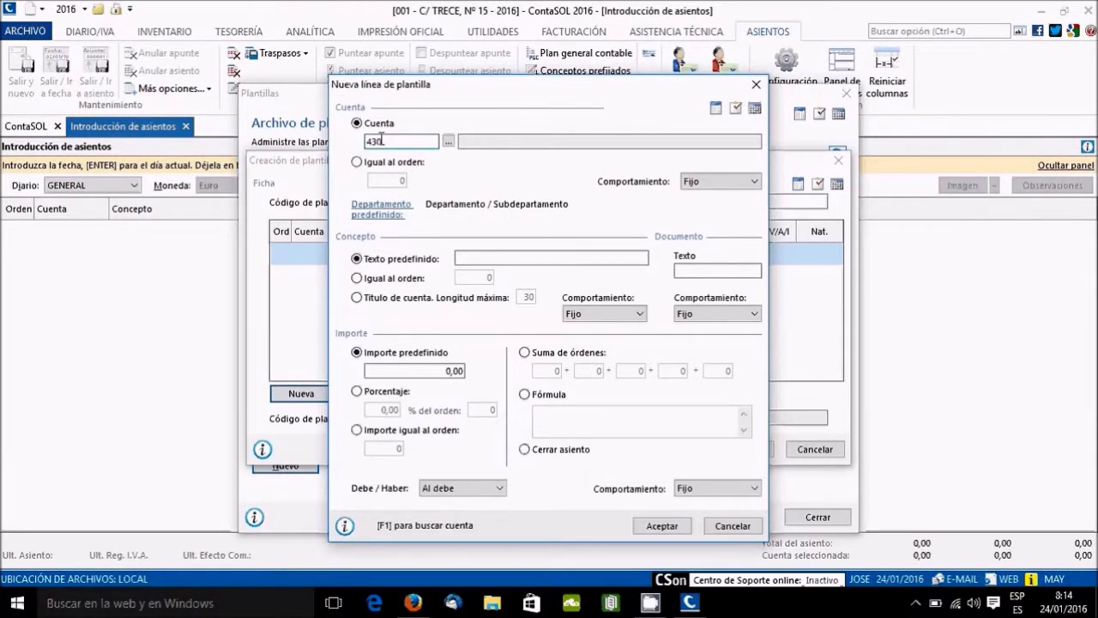
left_click(449, 141)
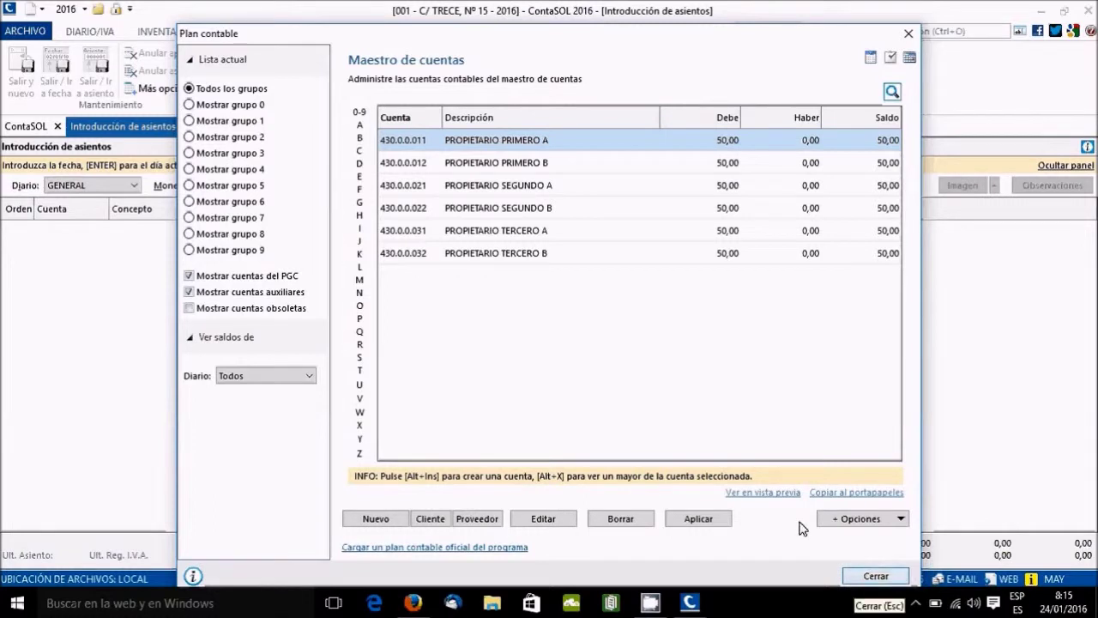
double_click(543, 141)
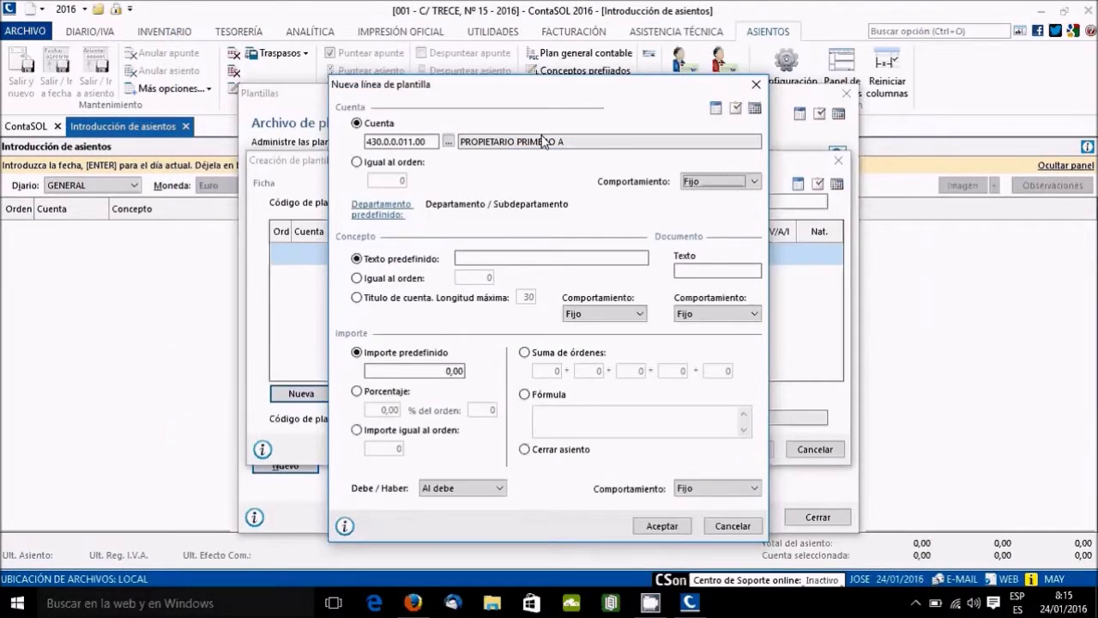
left_click(431, 145)
left_click(431, 144)
key("BackSpace")
key("BackSpace")
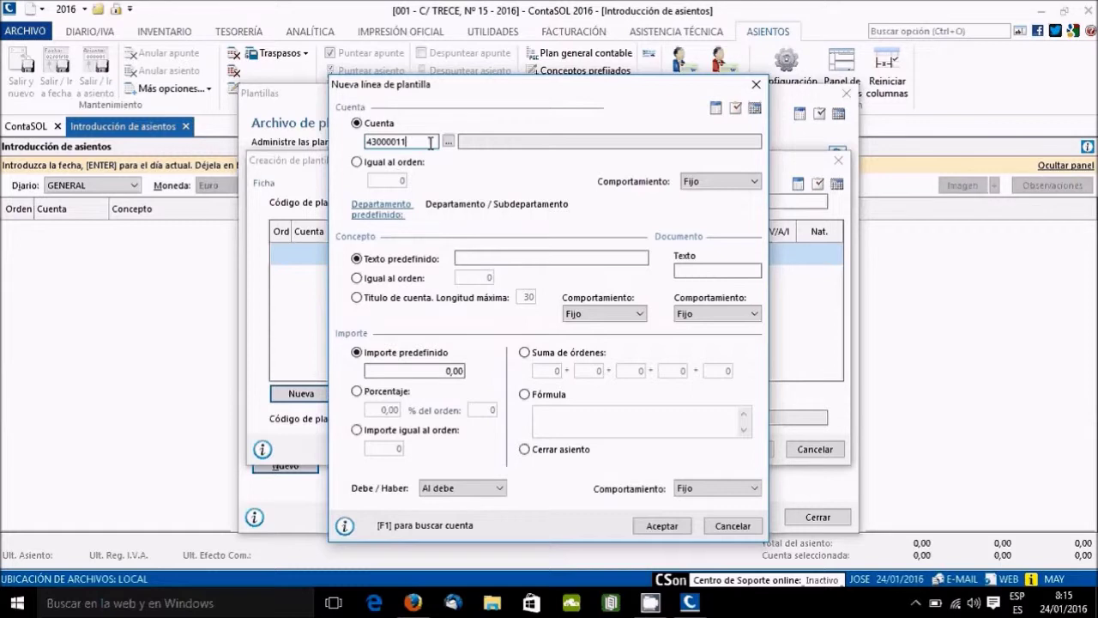
key("Tab")
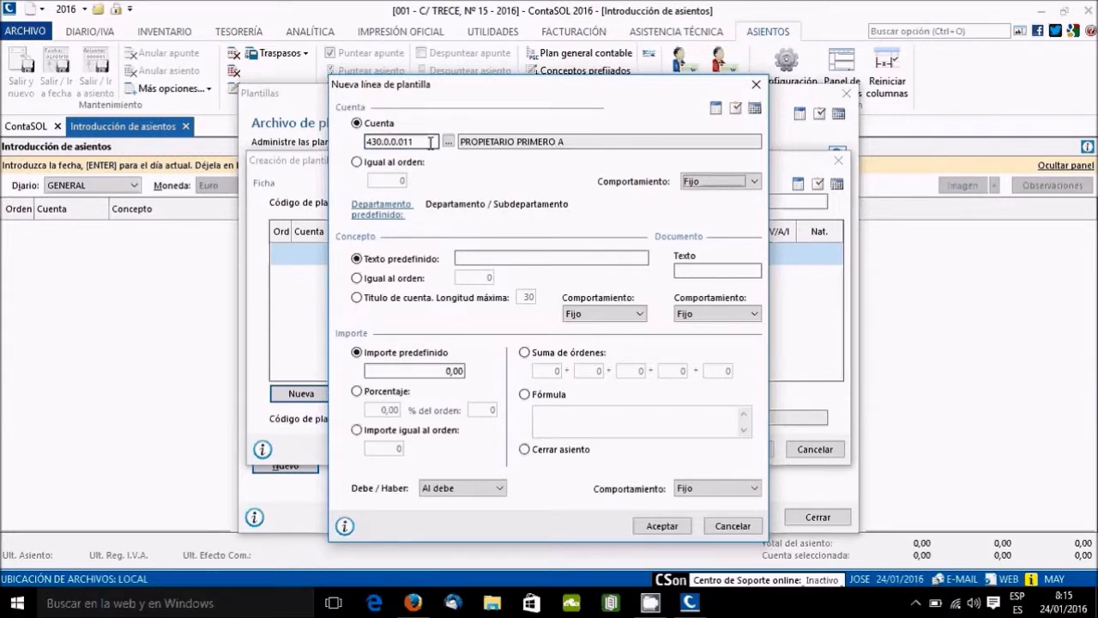
Set the line's predefined concept text to COMUNIDAD MES ACTUAL.
left_click(458, 258)
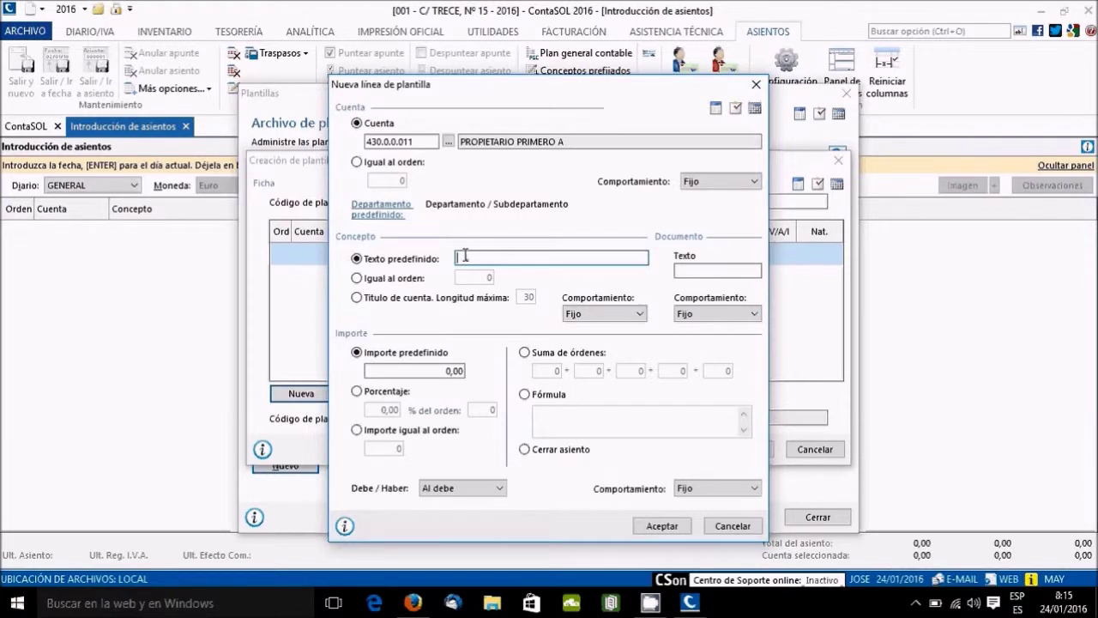
type("COMUNIDAD MES")
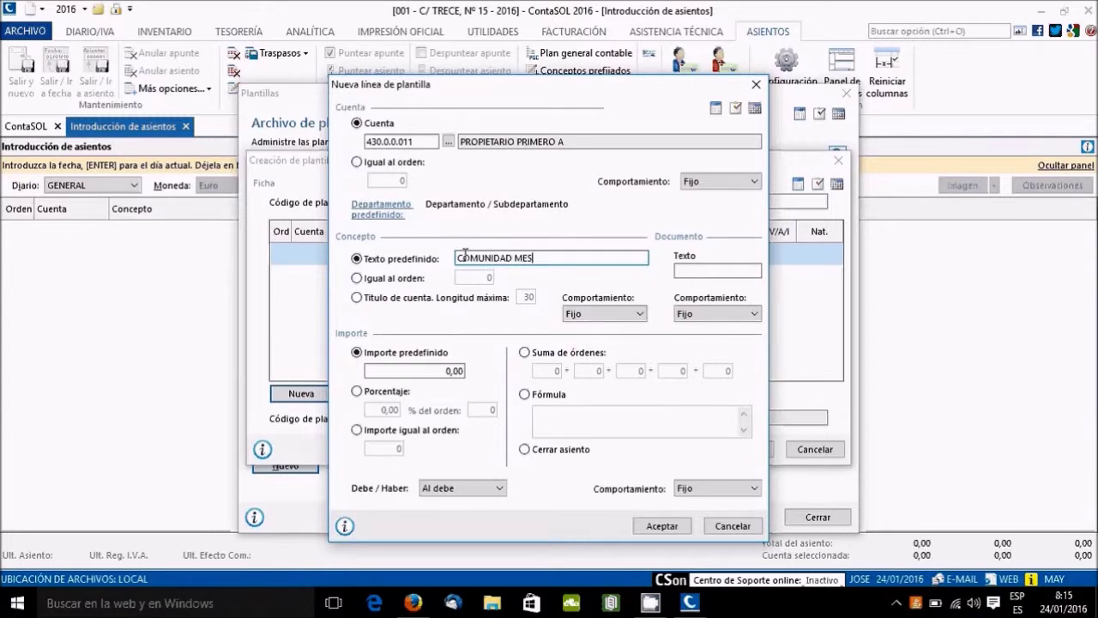
type(" ACTU")
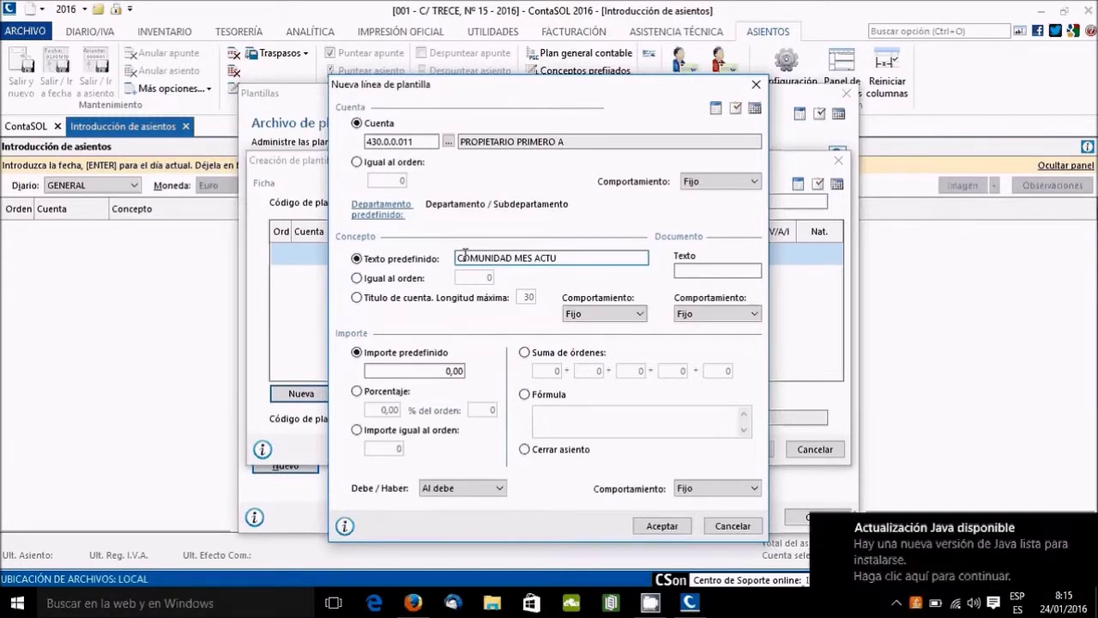
type("AL")
Set the line's document text to MES/AÑO and its behaviour to Variable.
left_click(701, 271)
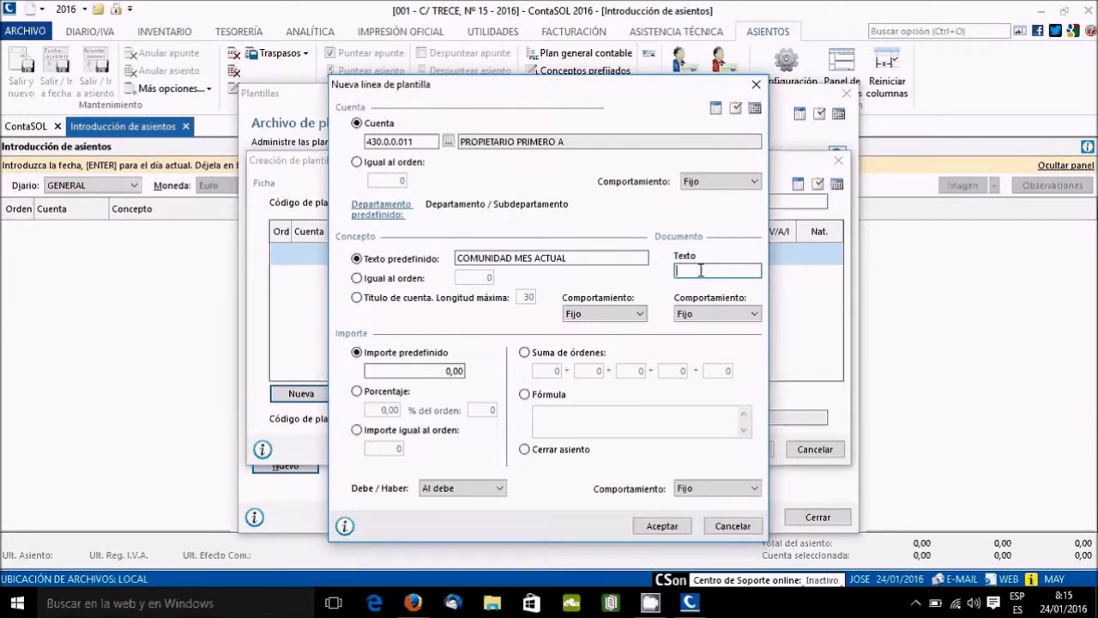
type("MES/AÑO")
left_click(755, 314)
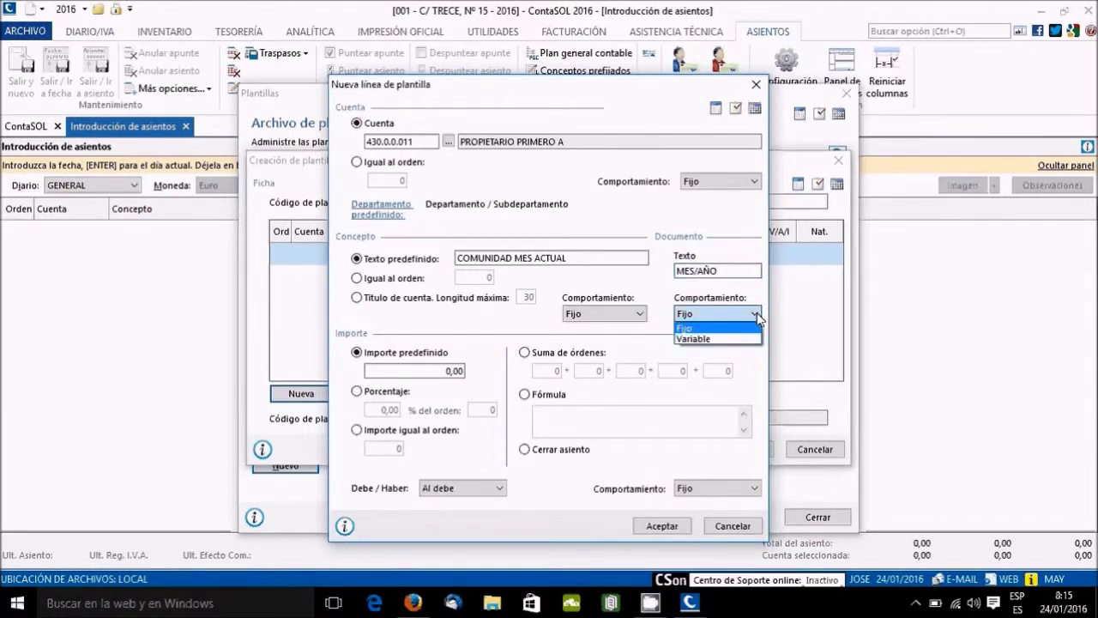
left_click(695, 339)
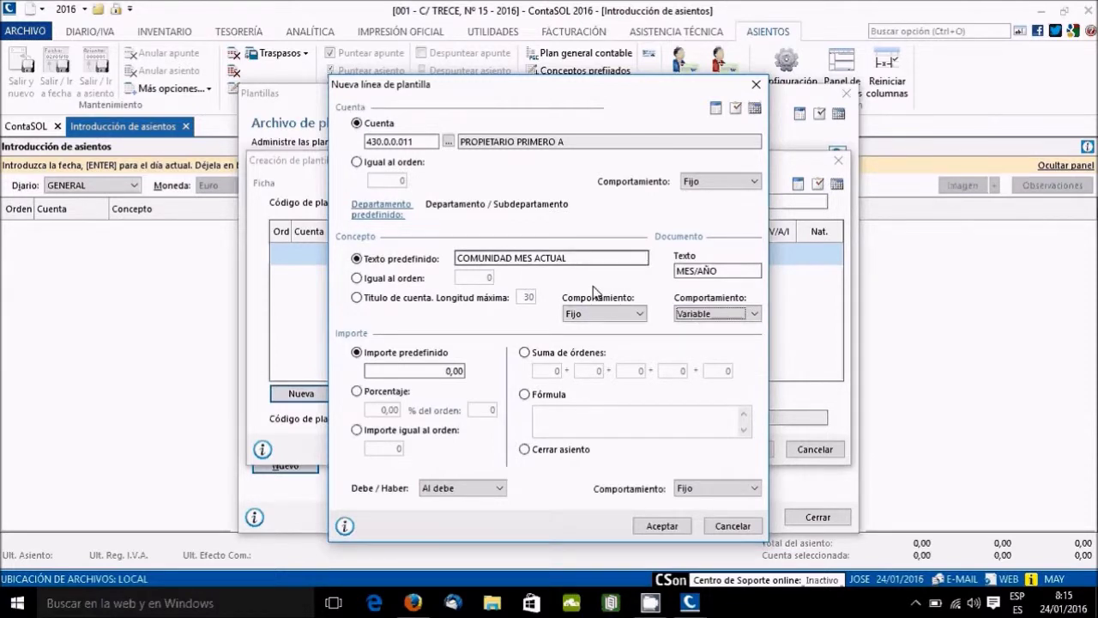
Keep the concept behaviour Fijo and the entry Al debe, set the predefined amount to 50,00 and accept the line.
left_click(598, 315)
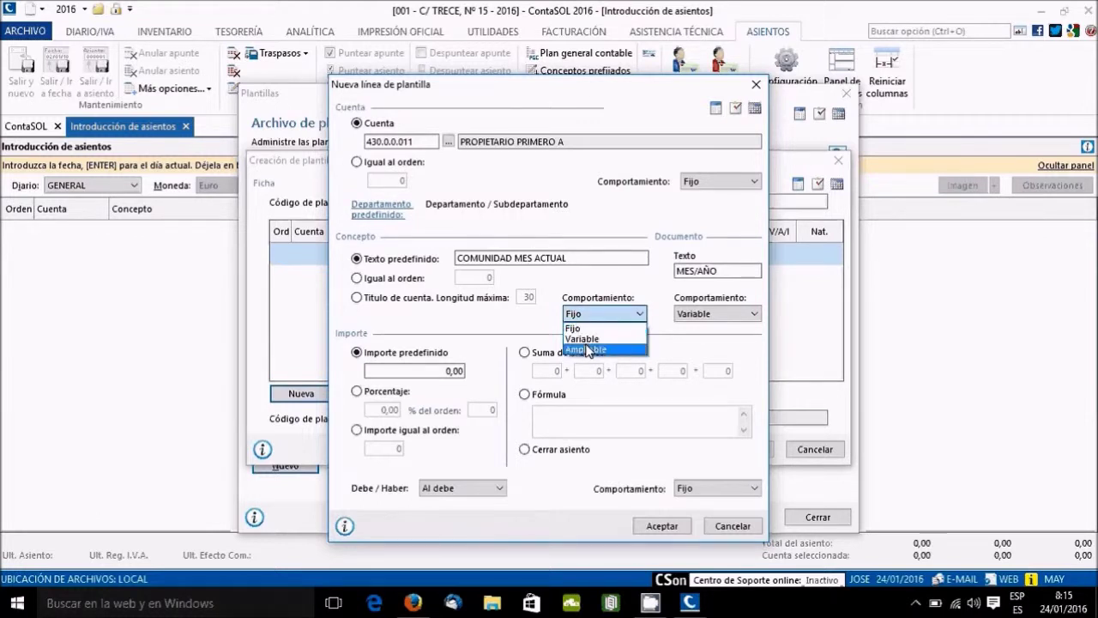
left_click(591, 281)
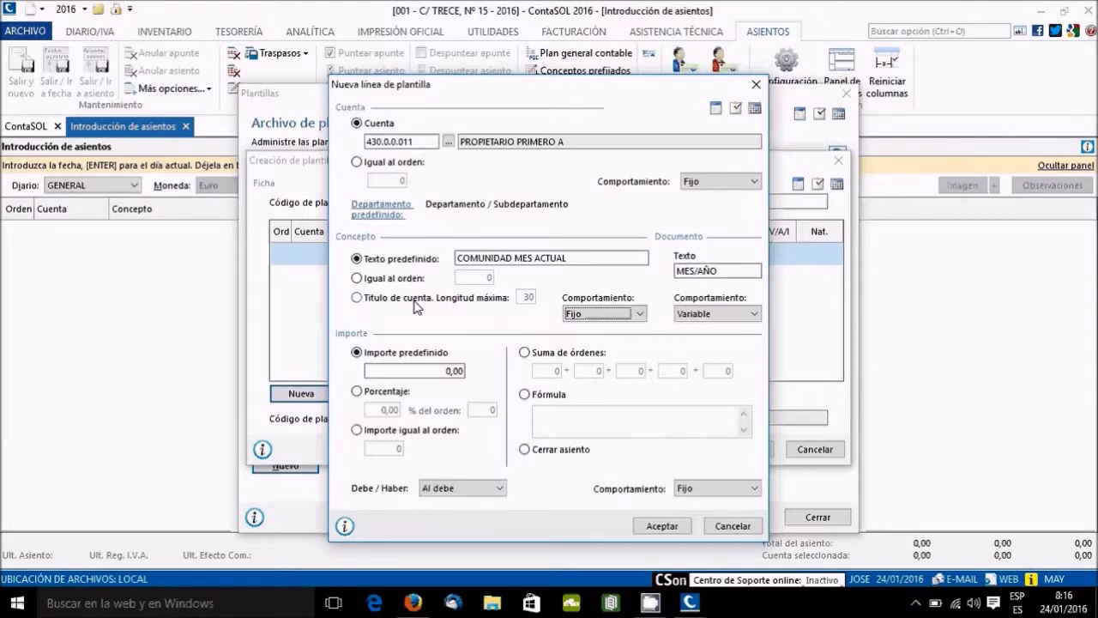
left_click(463, 370)
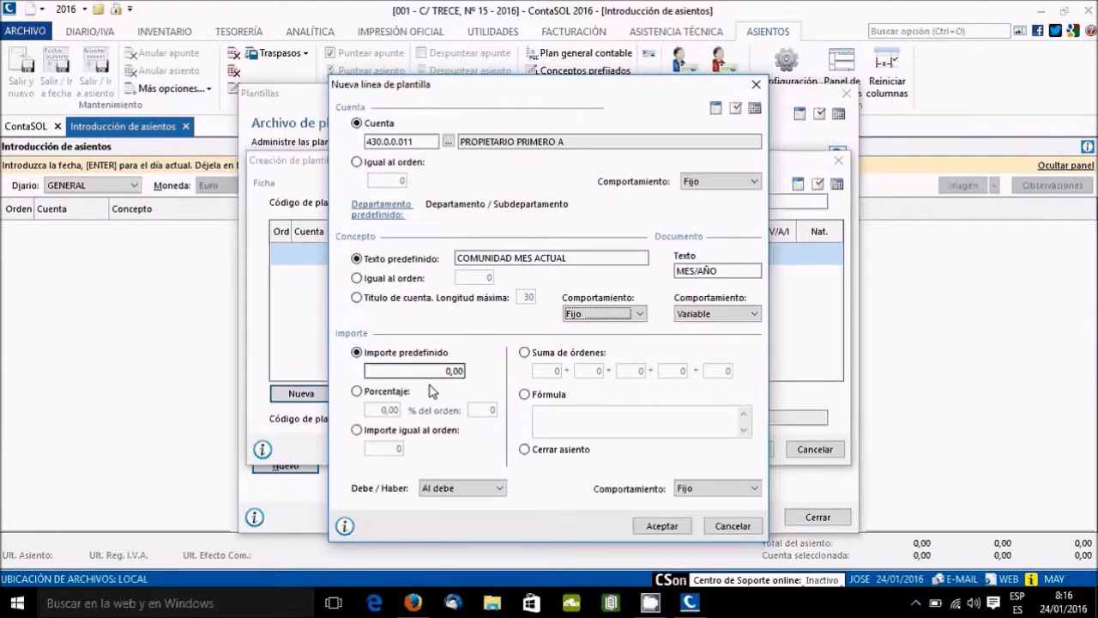
left_click(384, 393)
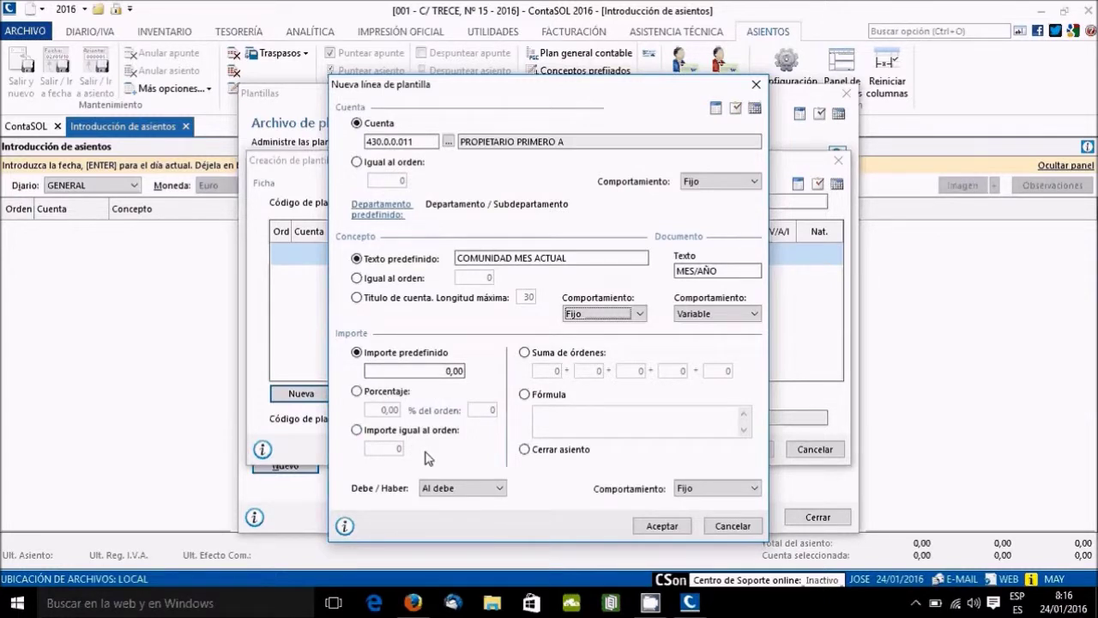
left_click(482, 488)
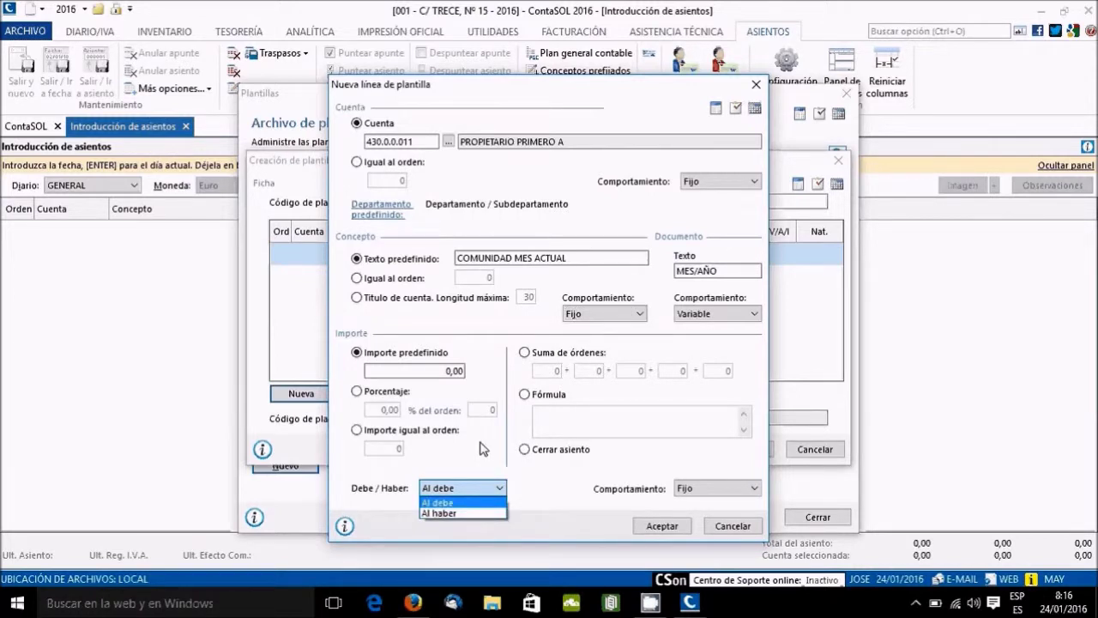
left_click(435, 378)
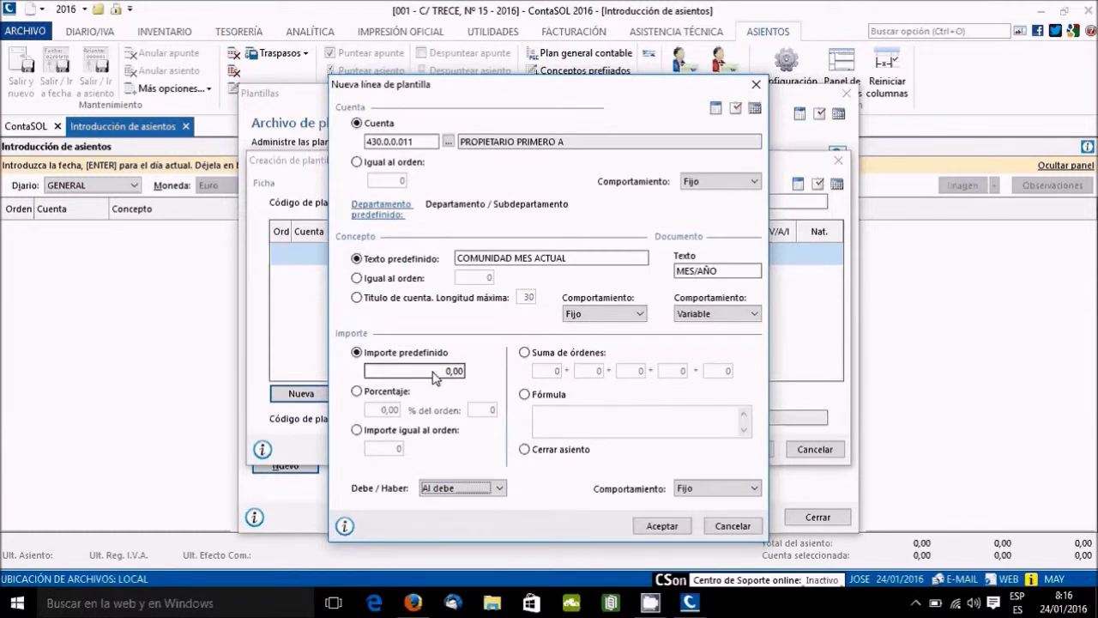
left_click(435, 377)
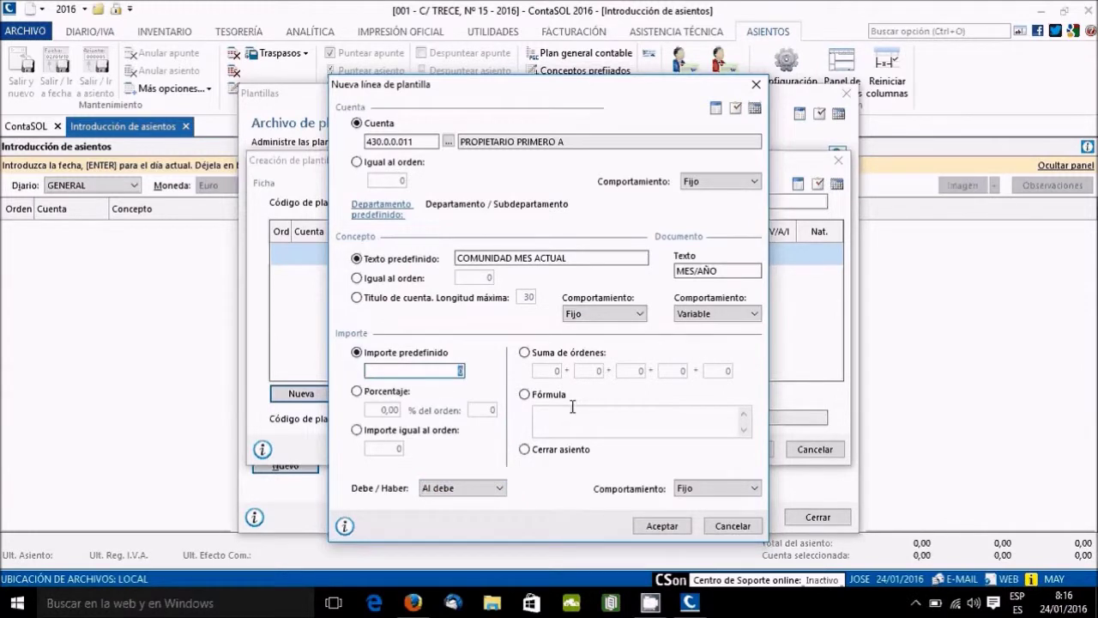
type("50")
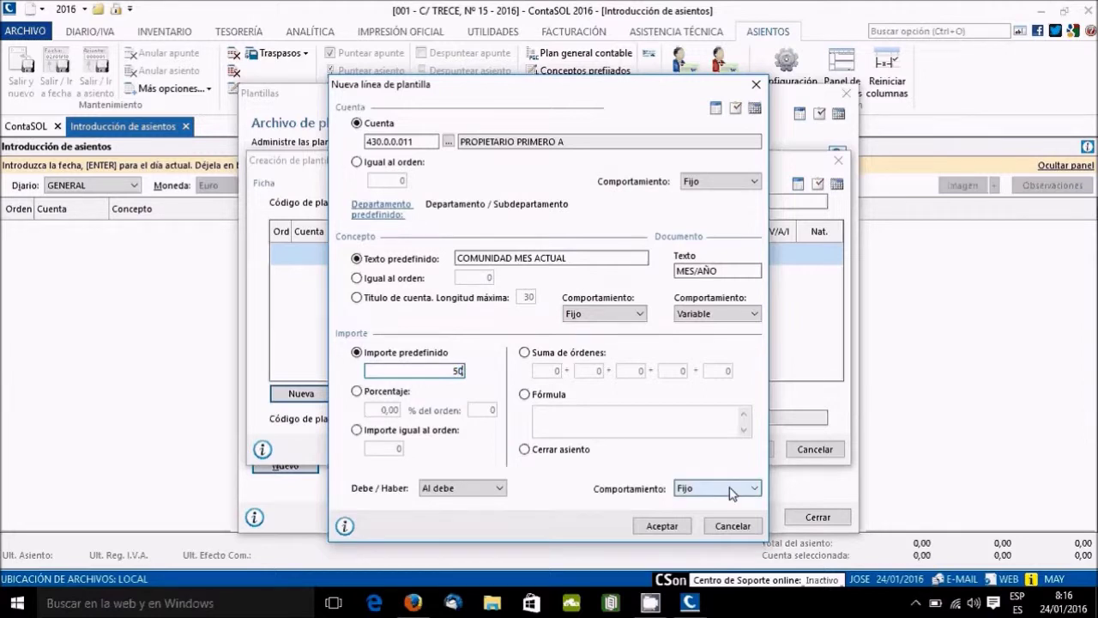
left_click(675, 527)
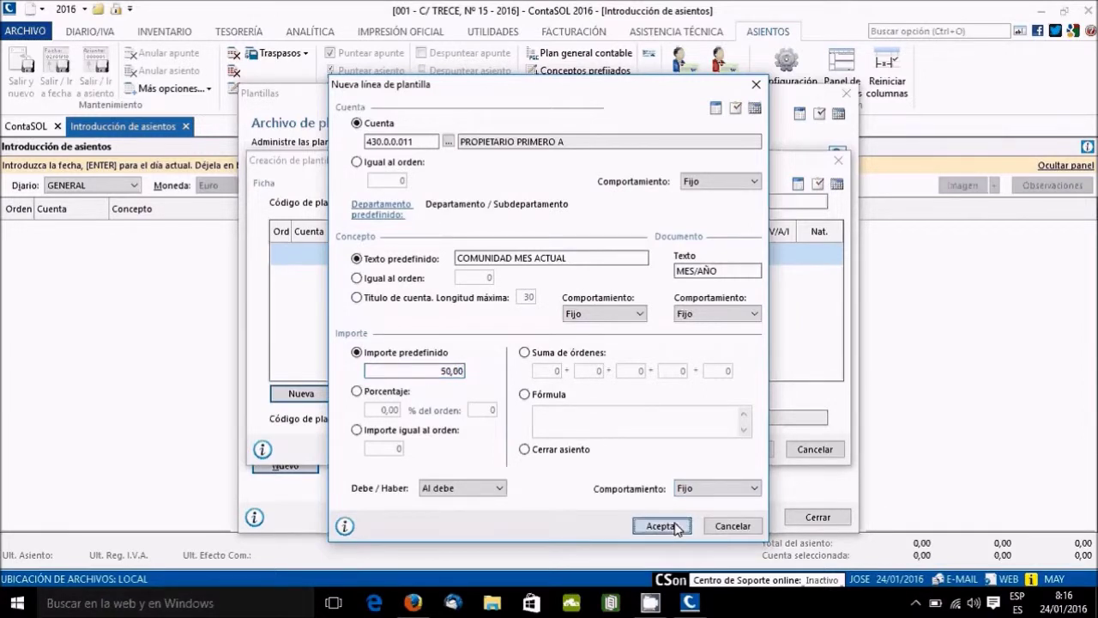
left_click(675, 527)
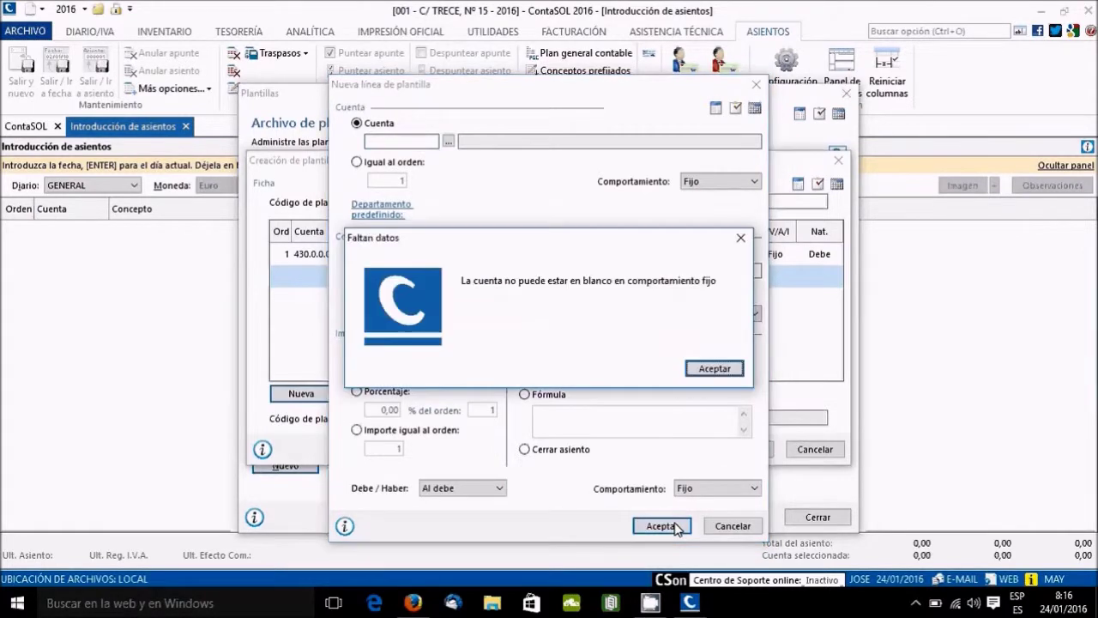
left_click(712, 370)
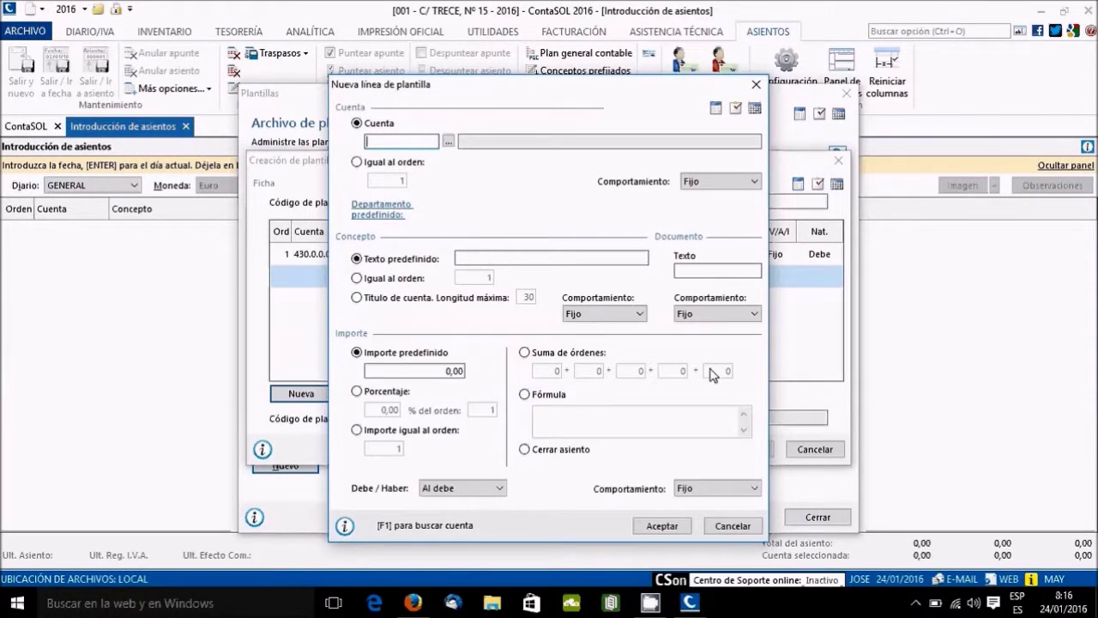
left_click(725, 527)
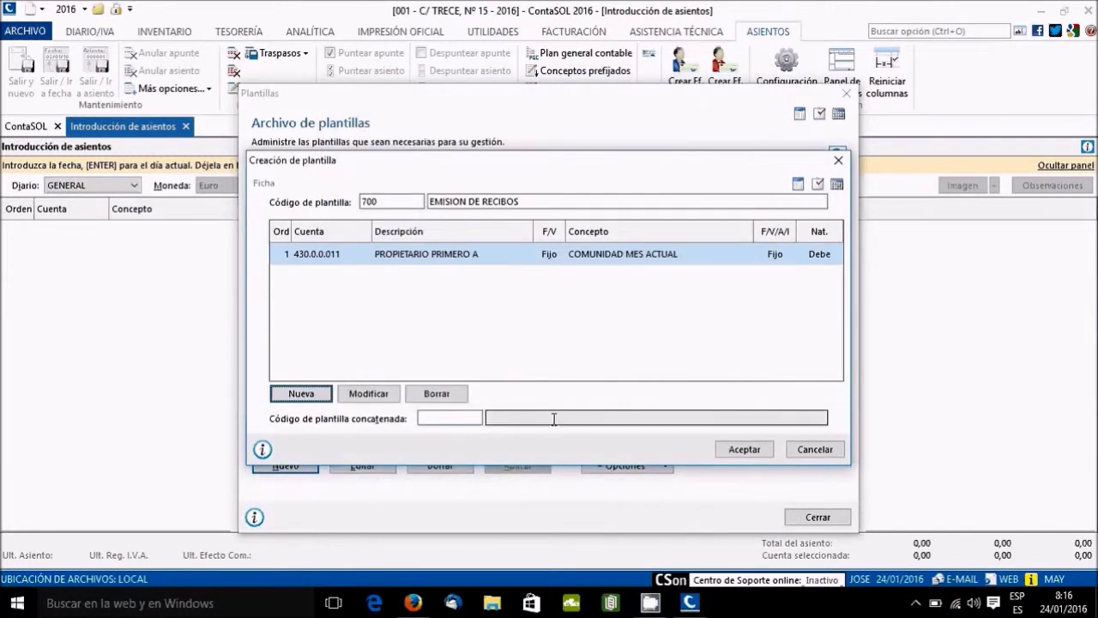
Add a new line to the template and try to assign it account 430.0.0.000.12.
left_click(302, 394)
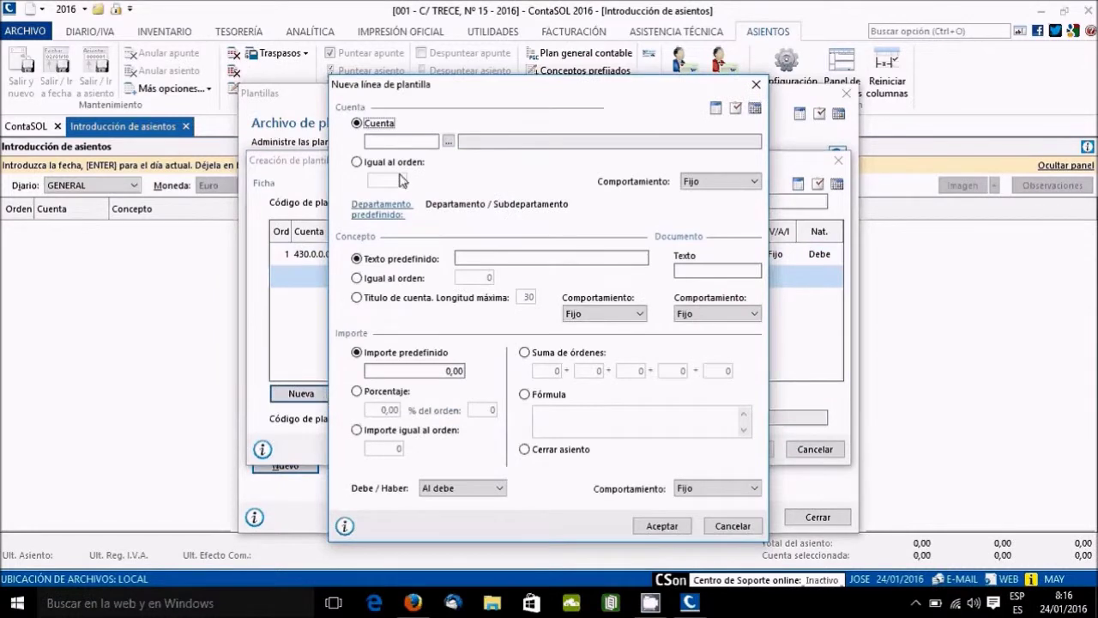
left_click(386, 141)
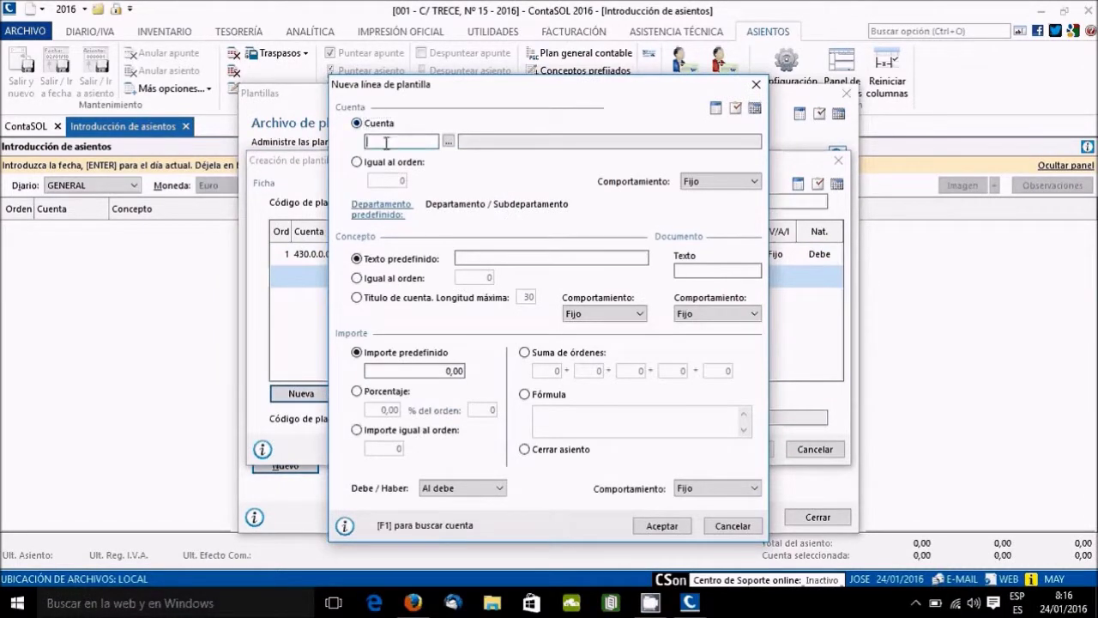
type("43")
type("0")
type("00")
type("00000")
key("BackSpace")
key("BackSpace")
type("12")
key("Tab")
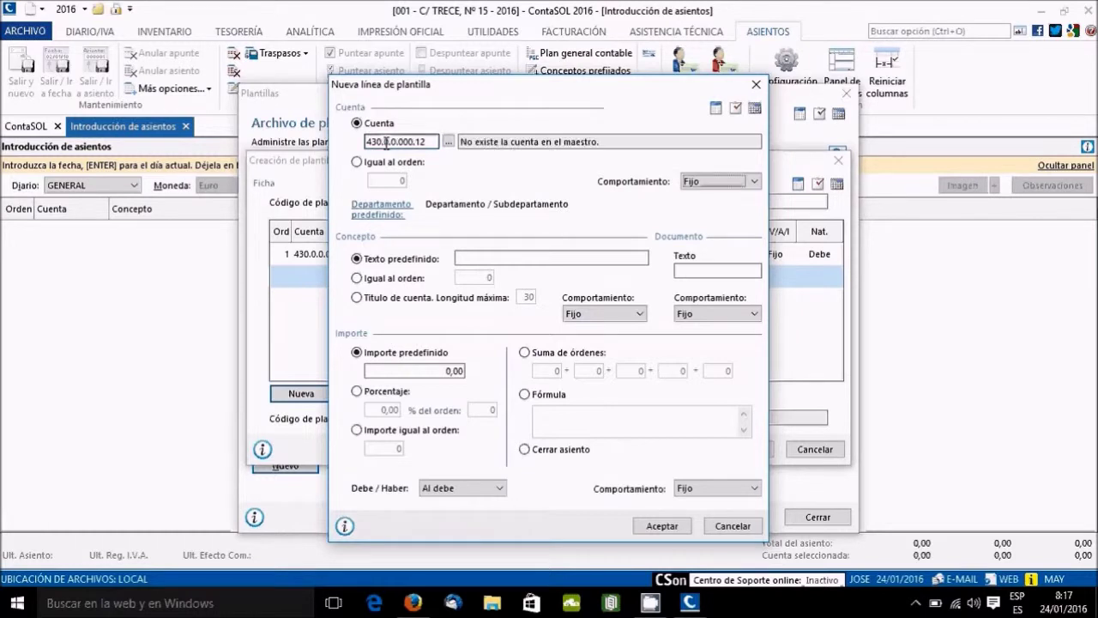
Assign the PROPIETARIO PRIMERO B account from group 4 of the account master and trim its code to 430.0.0.012.
left_click(450, 142)
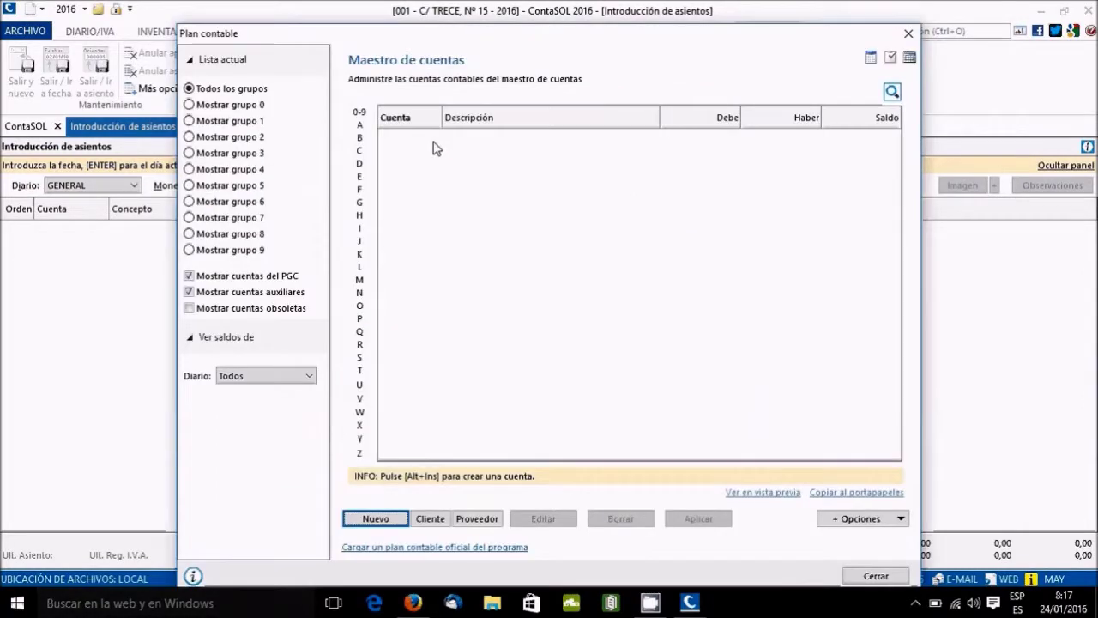
left_click(204, 170)
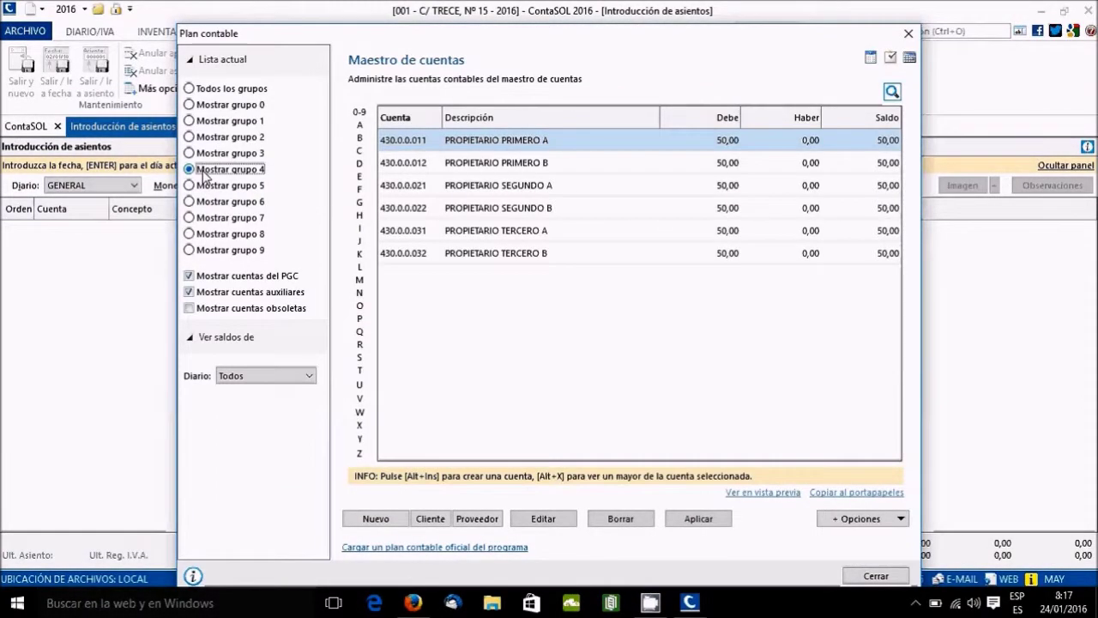
left_click(425, 164)
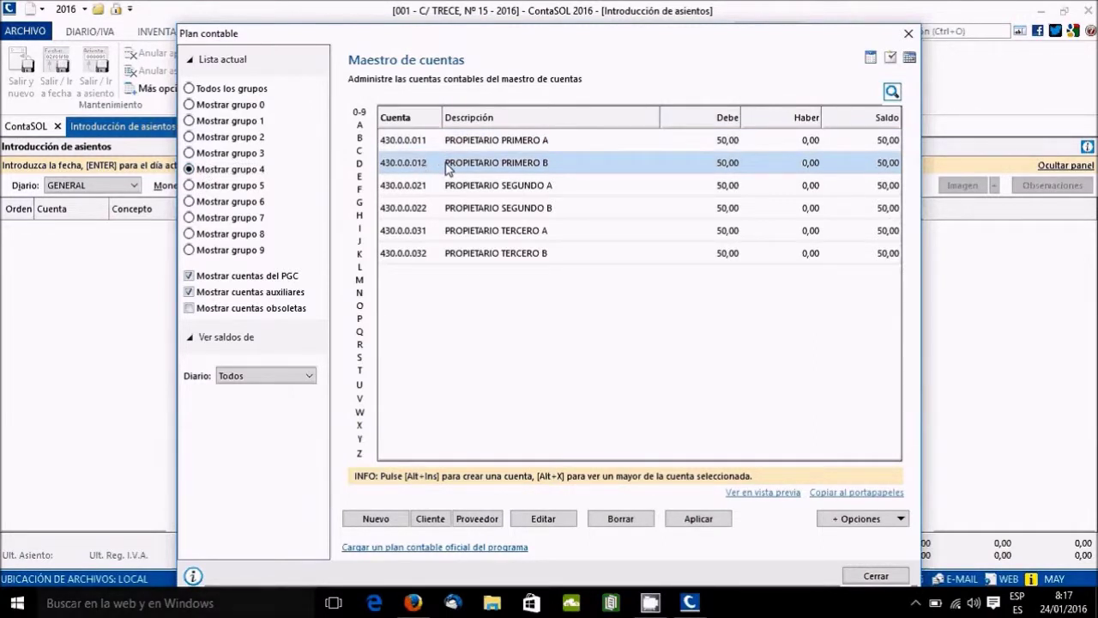
double_click(445, 165)
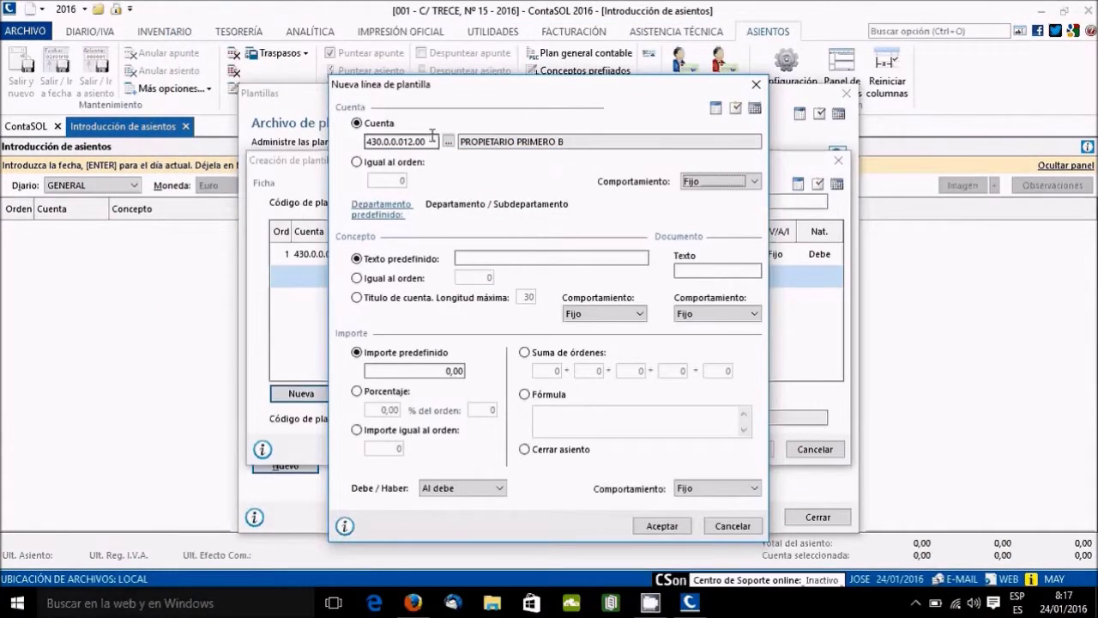
left_click(433, 142)
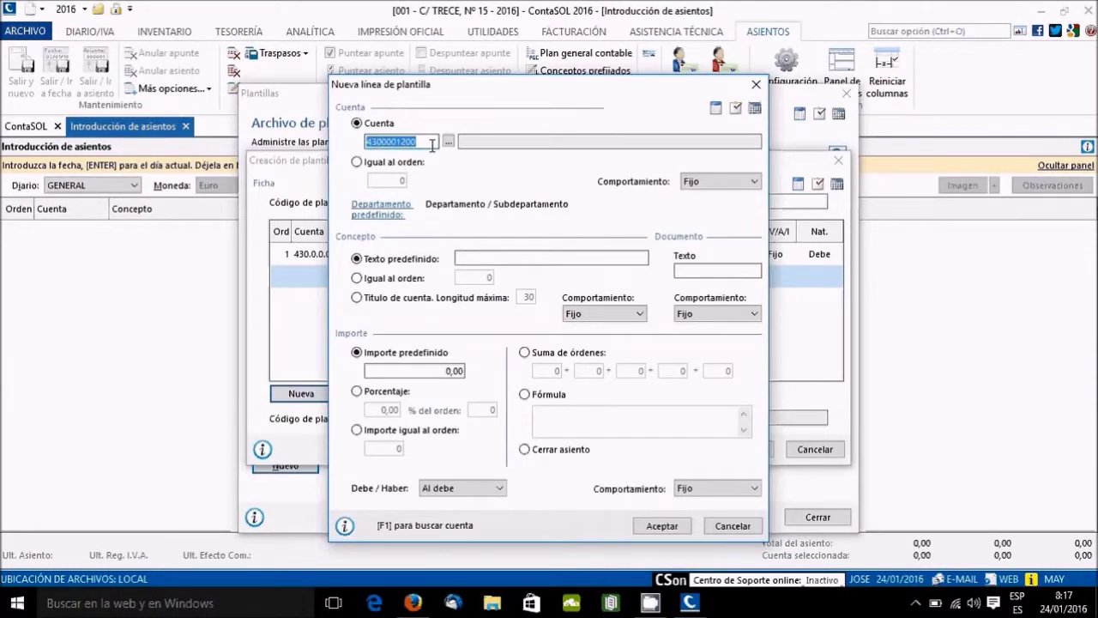
left_click(433, 144)
key("BackSpace")
key("BackSpace")
key("Return")
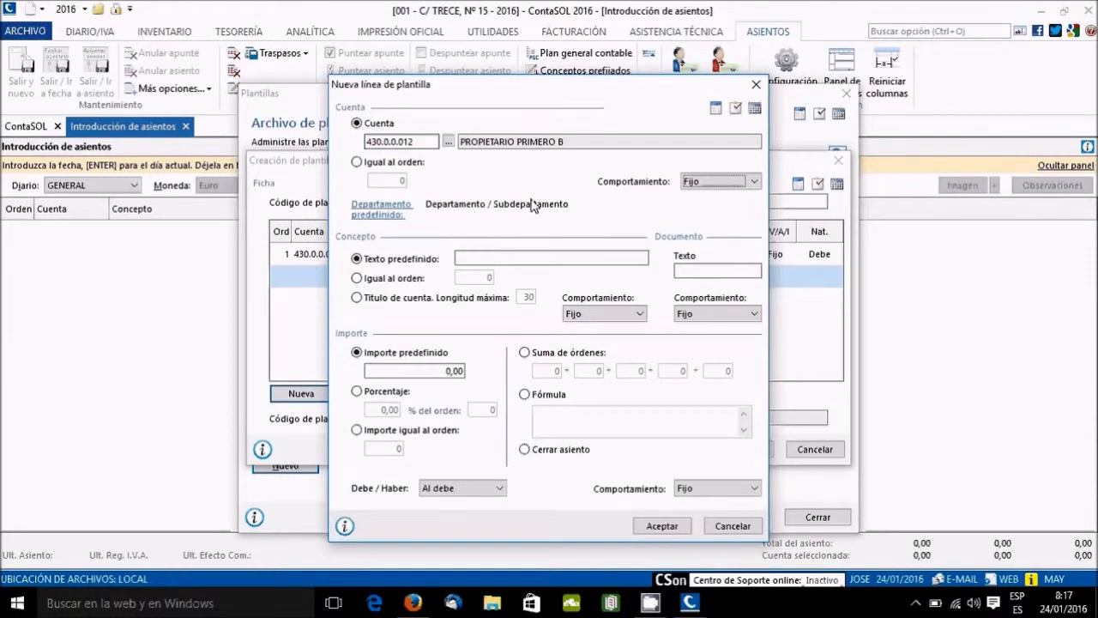
Make the line's concept equal to order 1 and set its document behaviour to Igual que anterior.
left_click(393, 279)
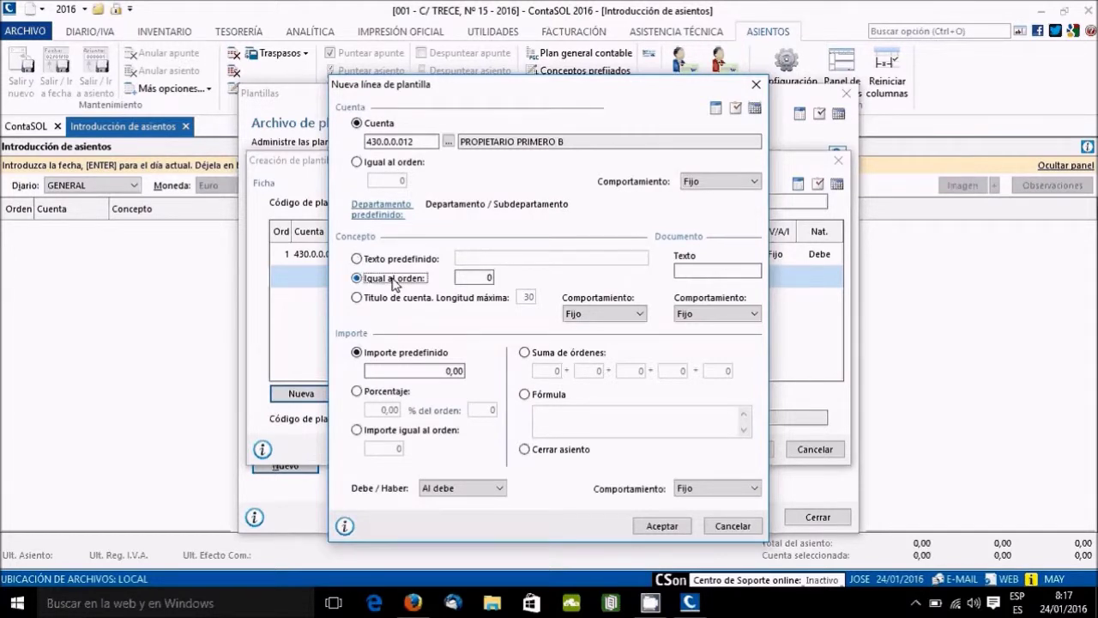
left_click(487, 276)
left_click(488, 277)
type("1")
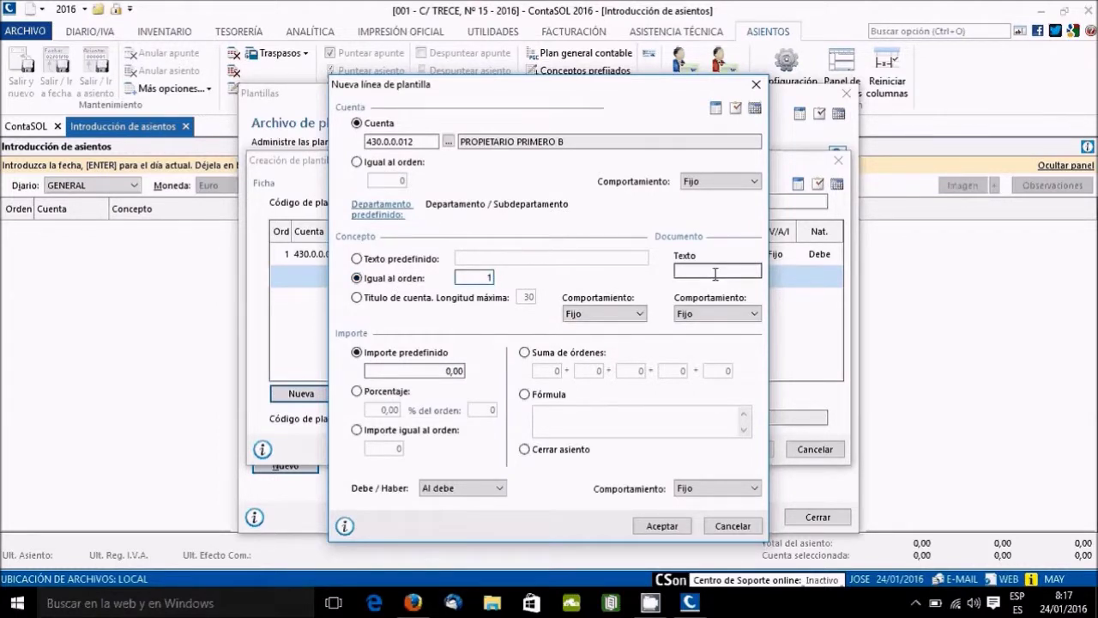
left_click(696, 315)
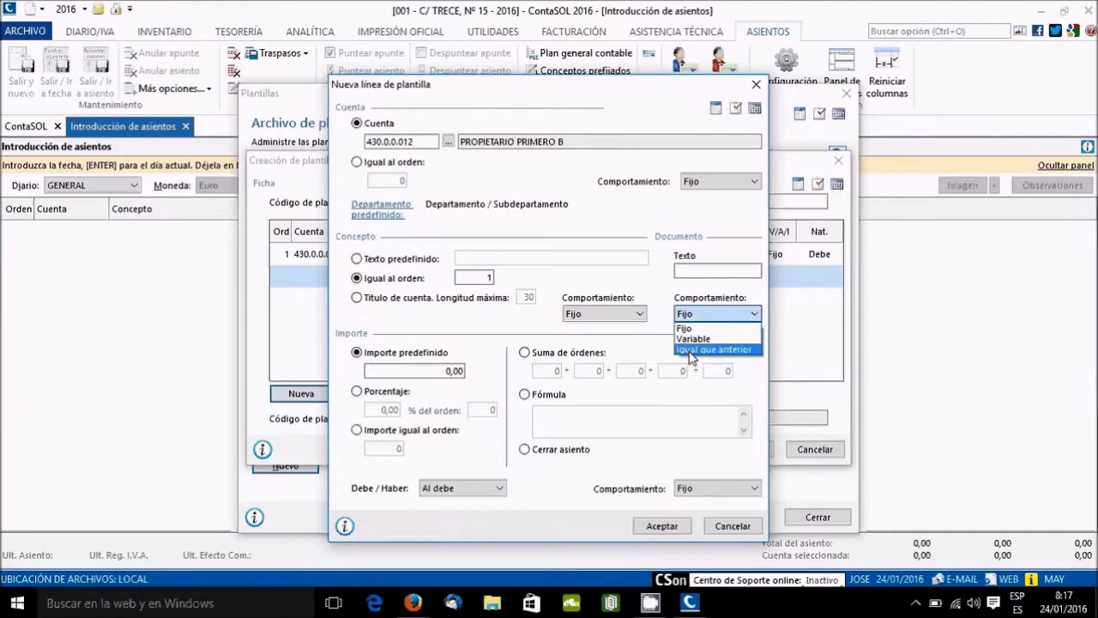
left_click(692, 350)
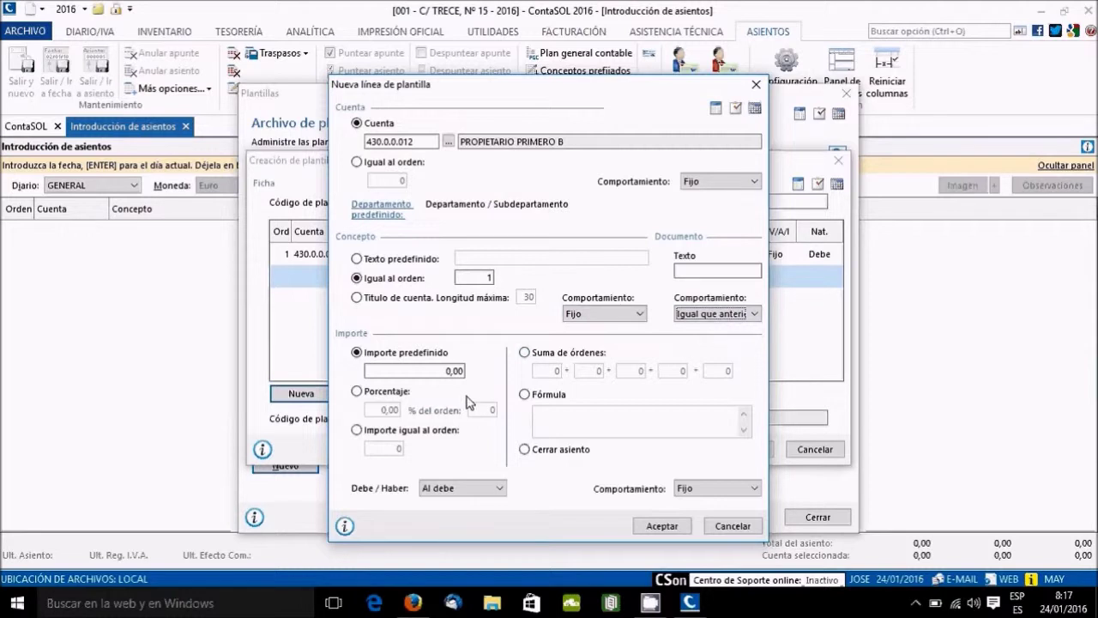
Make the line's amount equal to order 1 with behaviour Fijo and accept the line.
left_click(366, 433)
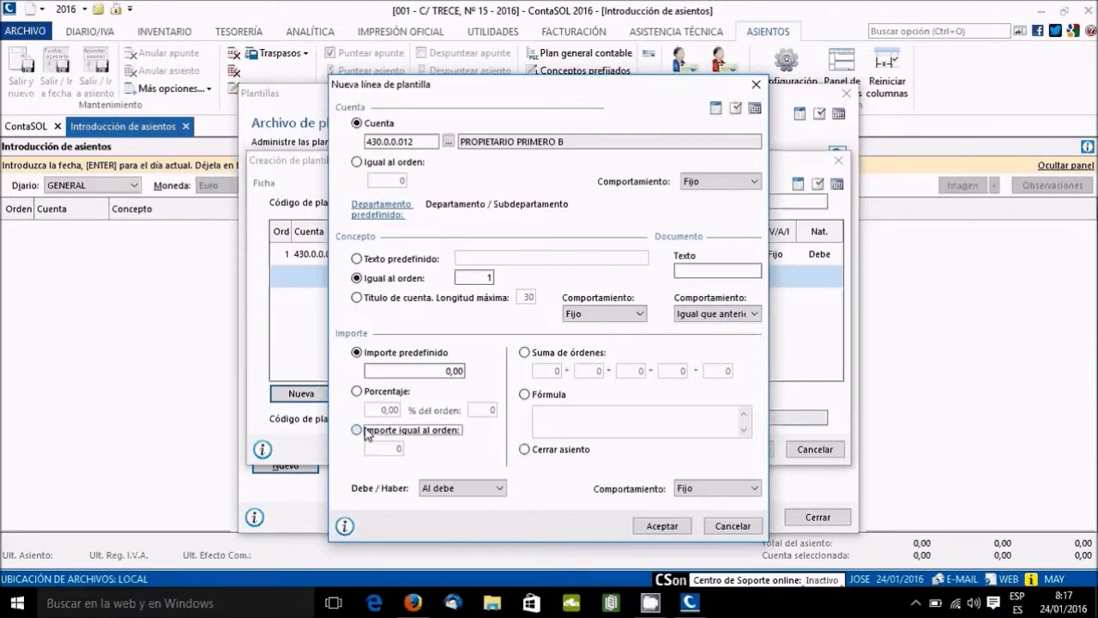
left_click(366, 433)
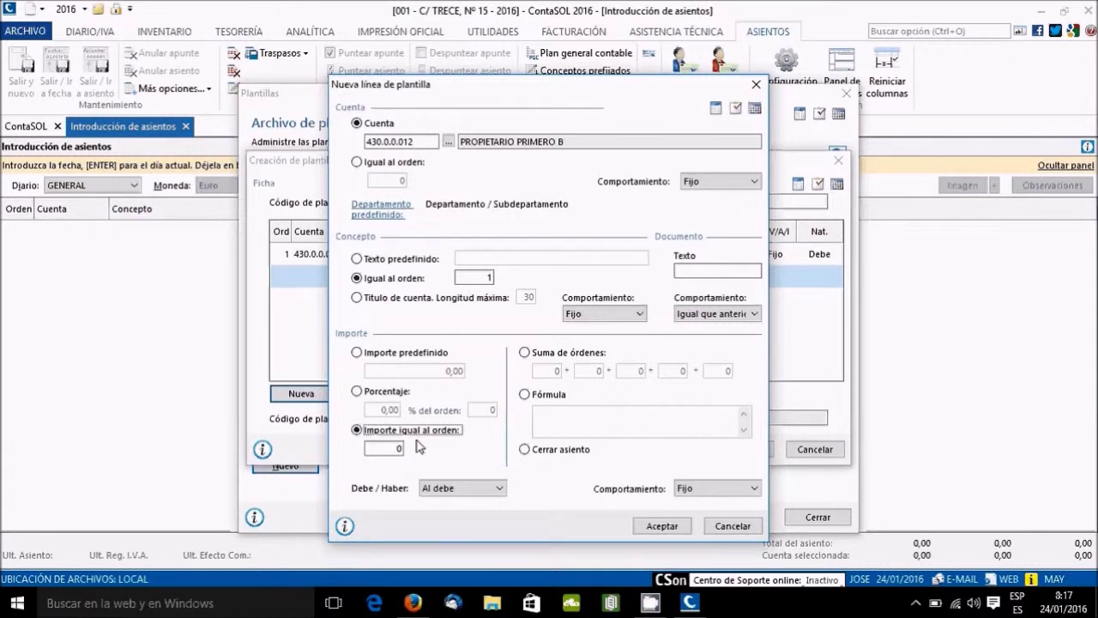
key("Tab")
type("1")
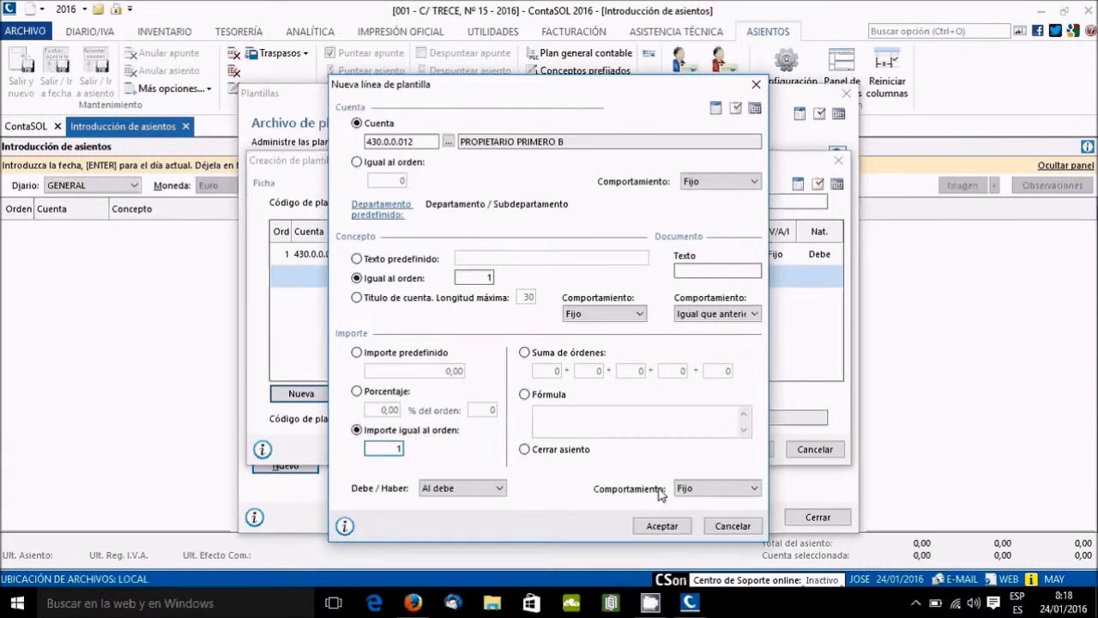
left_click(689, 489)
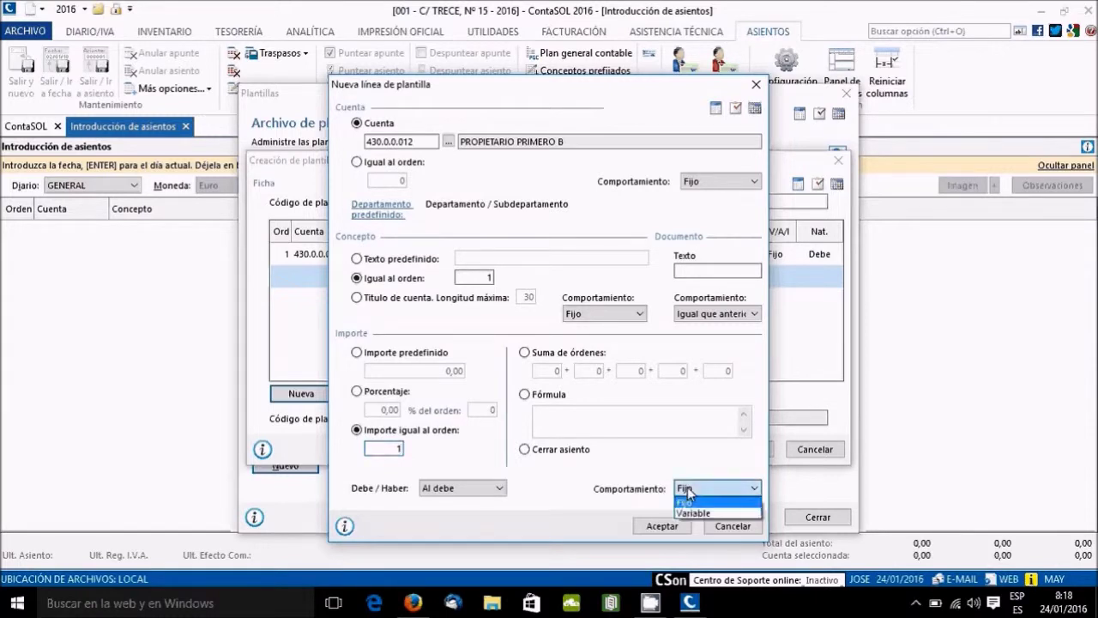
left_click(689, 490)
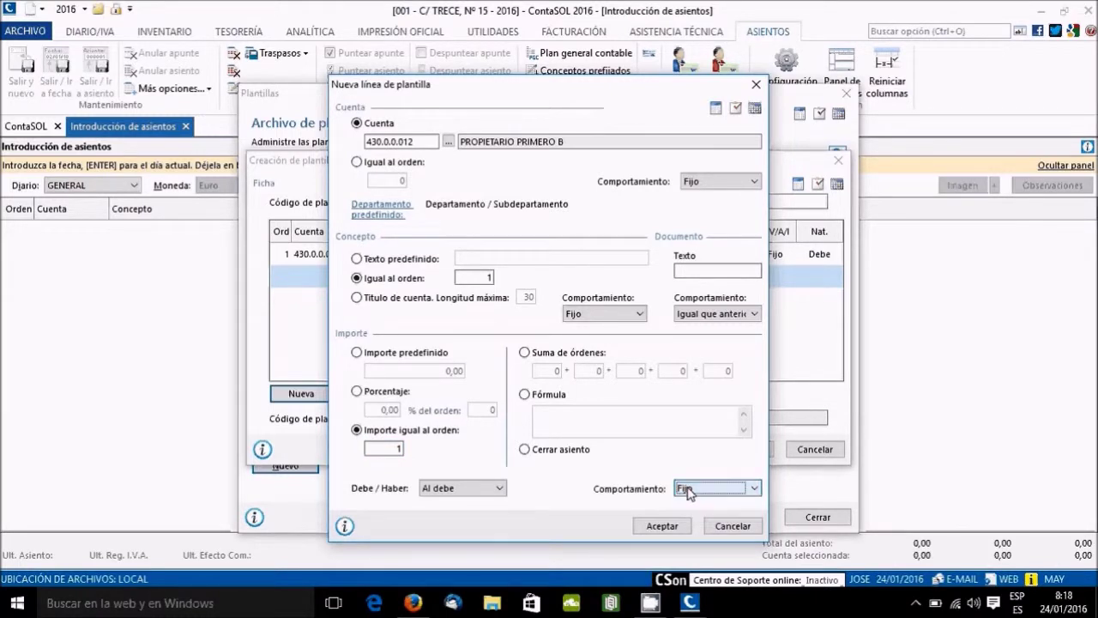
left_click(672, 530)
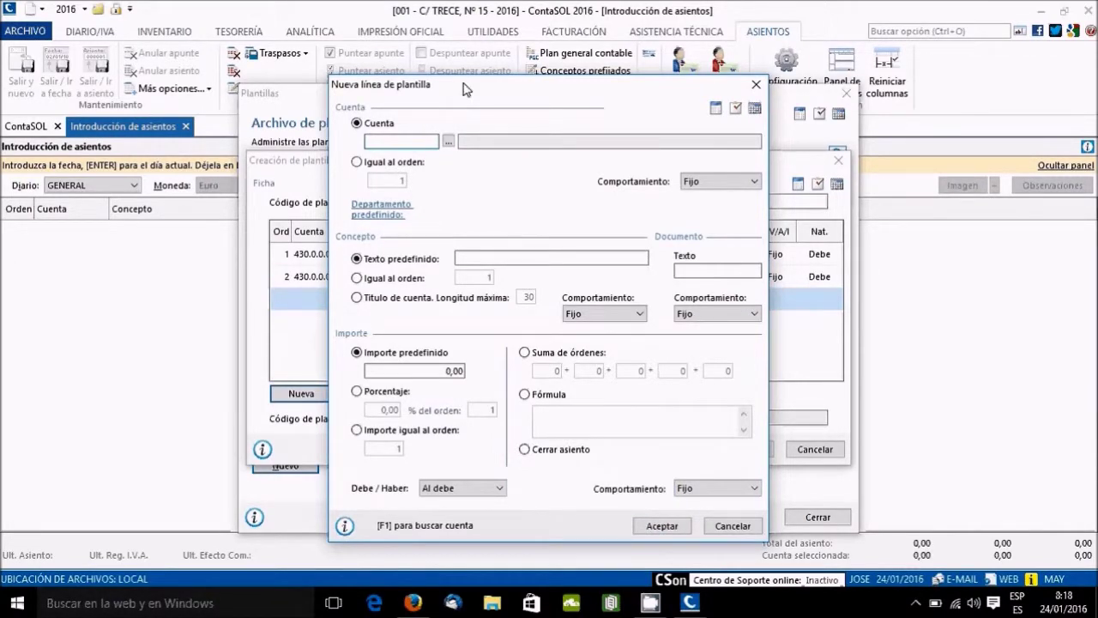
Move the new line dialog clear of the template lines and assign account 430.0.0.021, PROPIETARIO SEGUNDO A.
left_click_drag(464, 89, 585, 96)
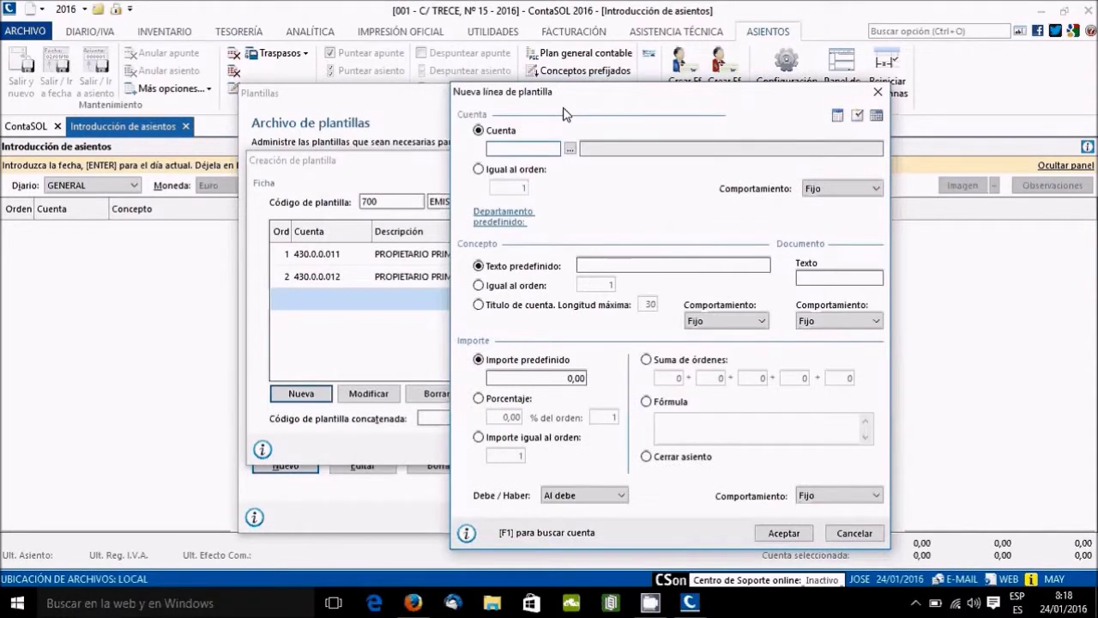
type("4")
type("20")
key("BackSpace")
key("BackSpace")
type("30")
type("000")
type("0")
type("1")
key("Return")
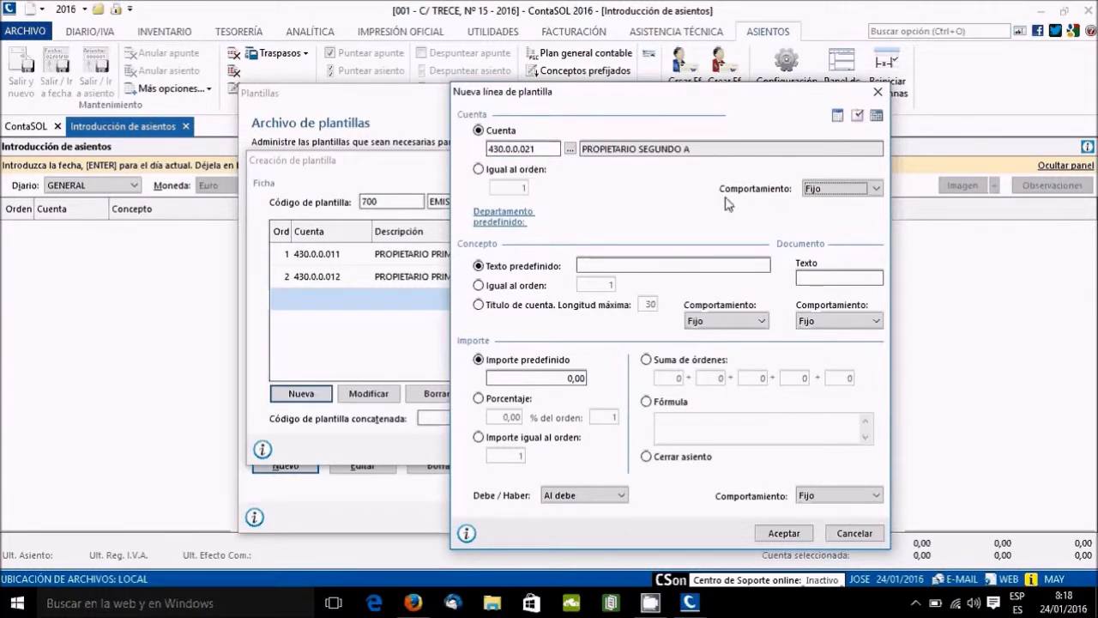
Complete the PROPIETARIO SEGUNDO A line with concept and amount equal to order 1 and document behaviour Igual que anterior, and accept it.
left_click(519, 286)
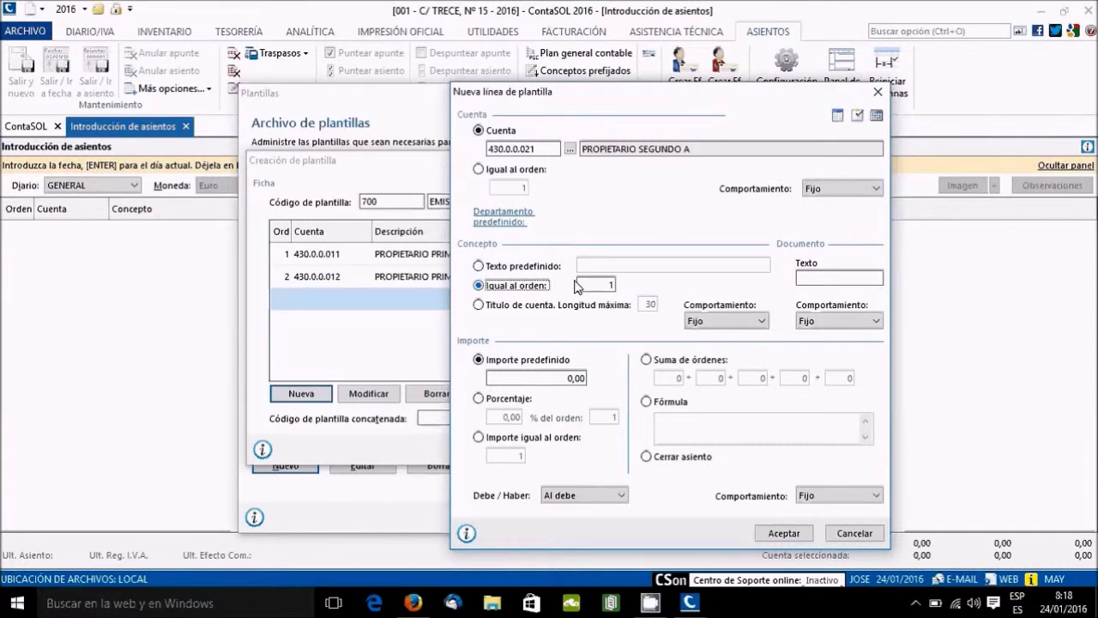
left_click(828, 322)
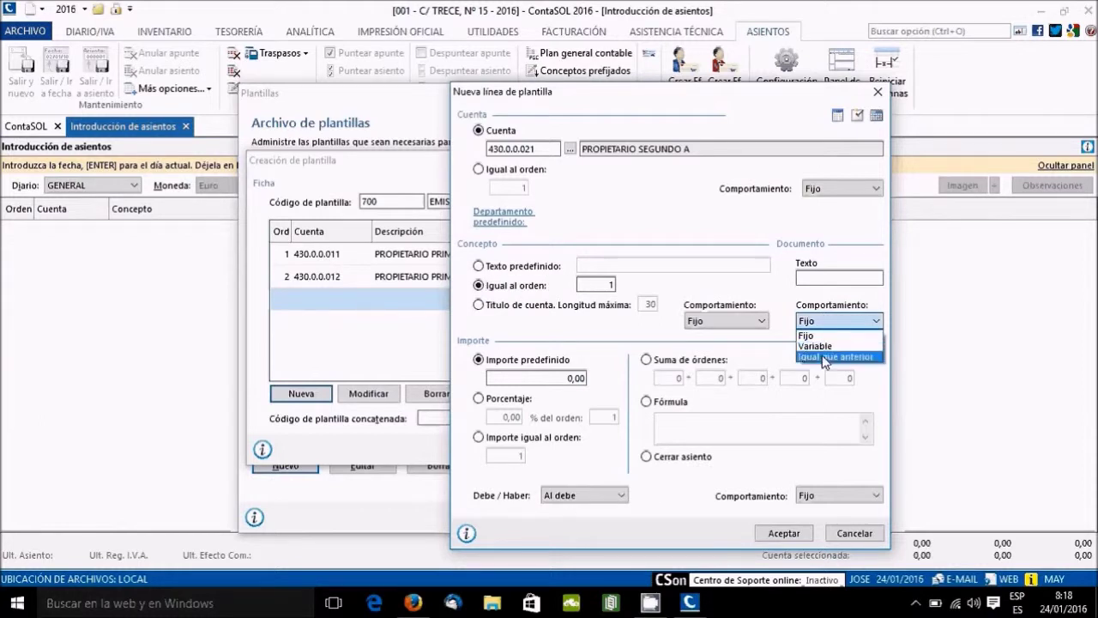
left_click(825, 357)
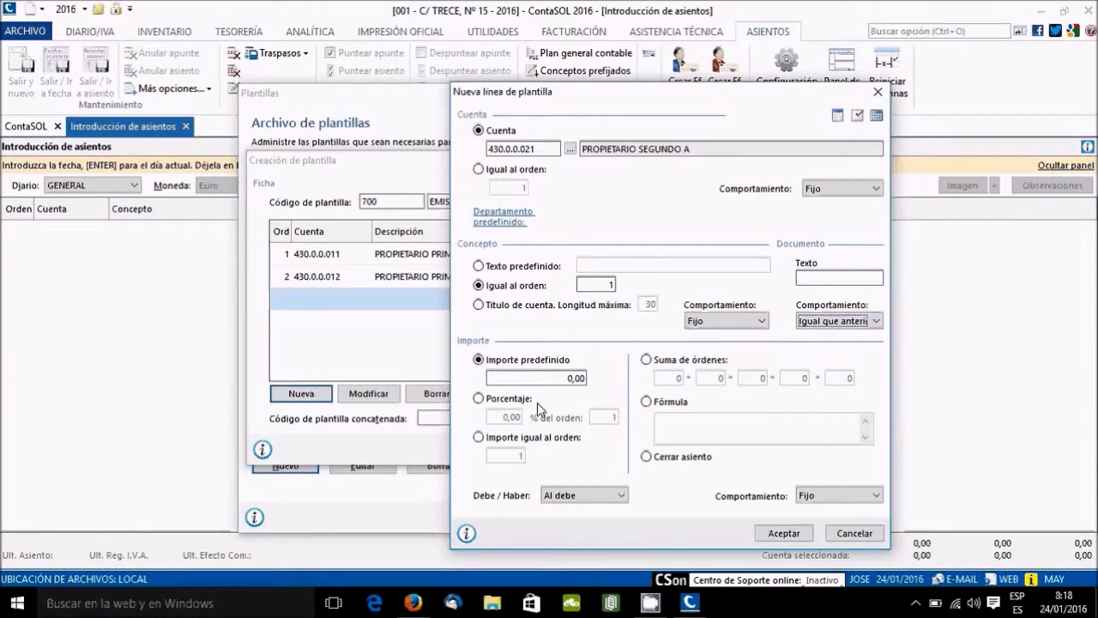
left_click(505, 439)
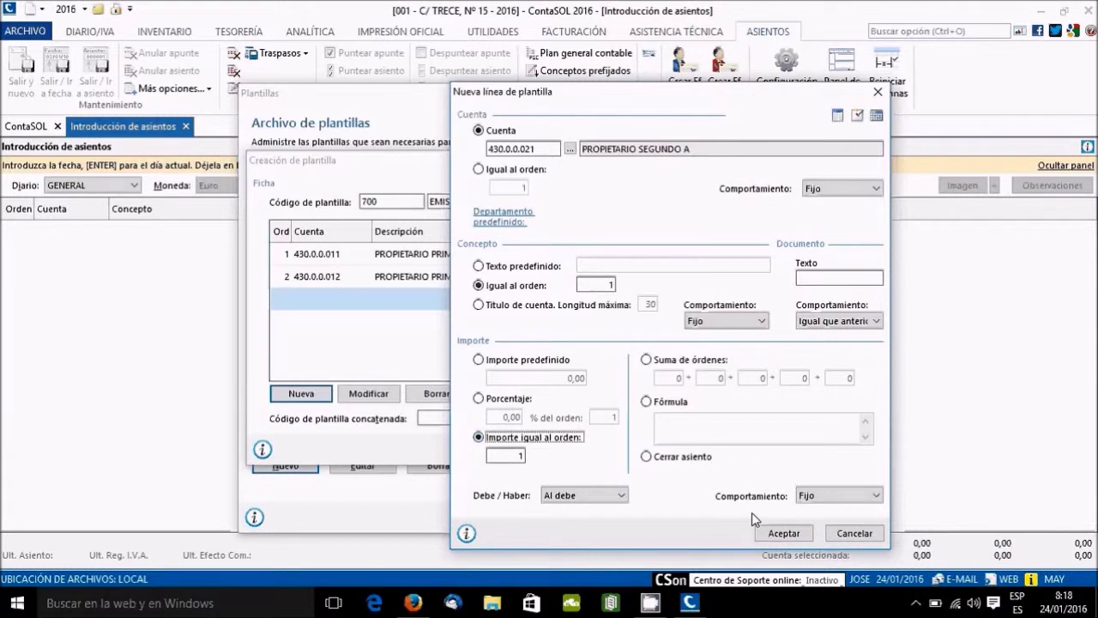
left_click(782, 534)
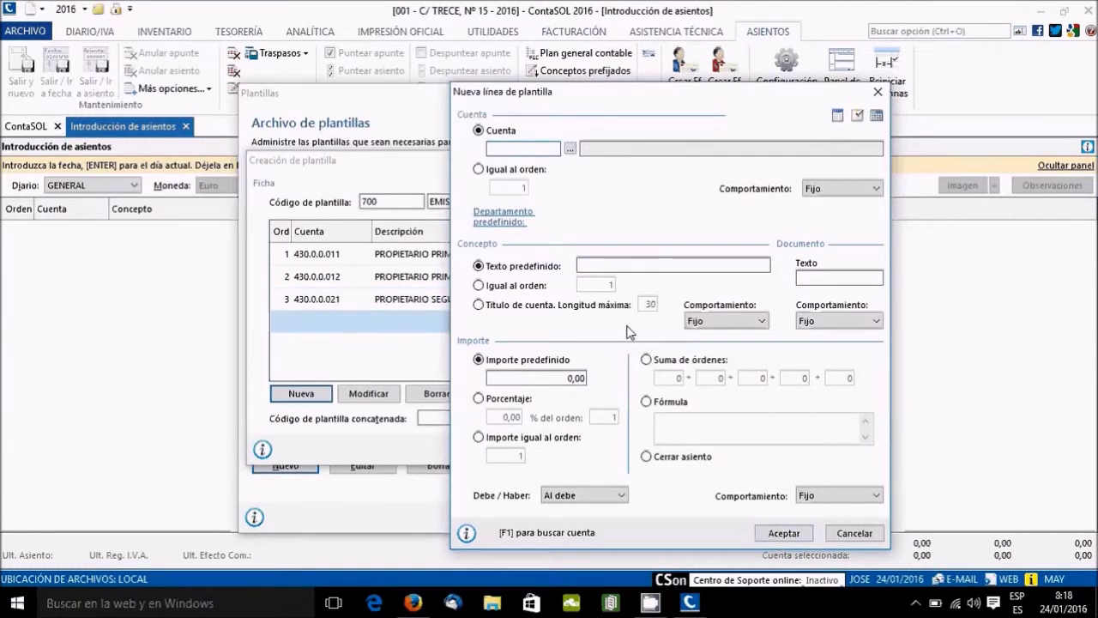
Assign account 430.0.0.022, PROPIETARIO SEGUNDO B, to the new template line.
type("4")
type("30.0.")
type("0.")
type("0")
type("22")
key("Return")
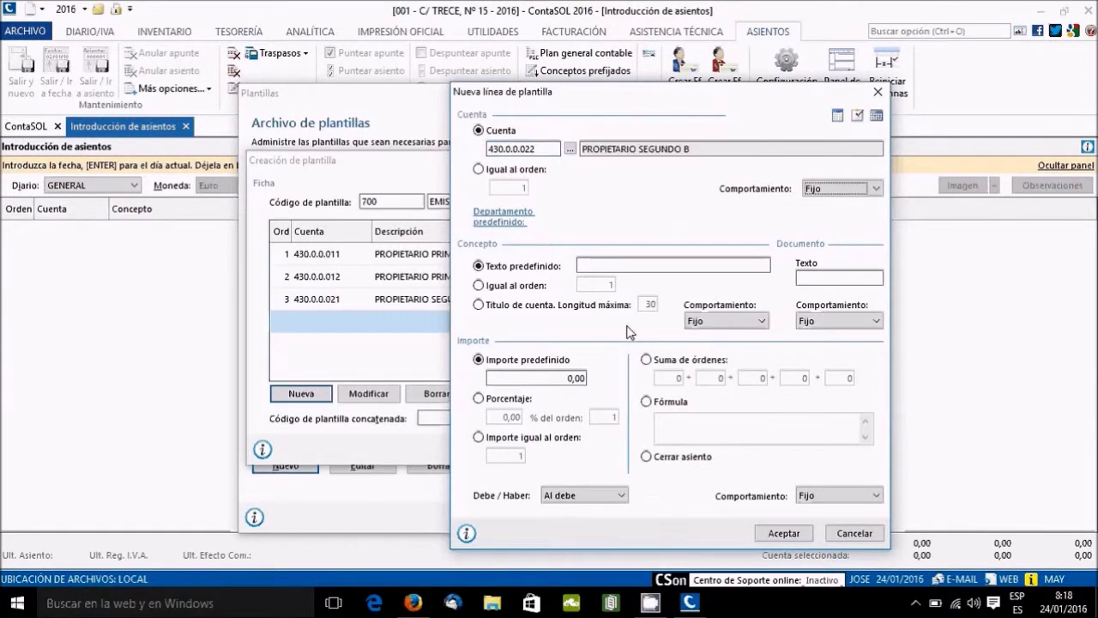
Complete the PROPIETARIO SEGUNDO B line with concept and amount equal to order 1 and document behaviour Igual que anterior, and accept it.
left_click(492, 288)
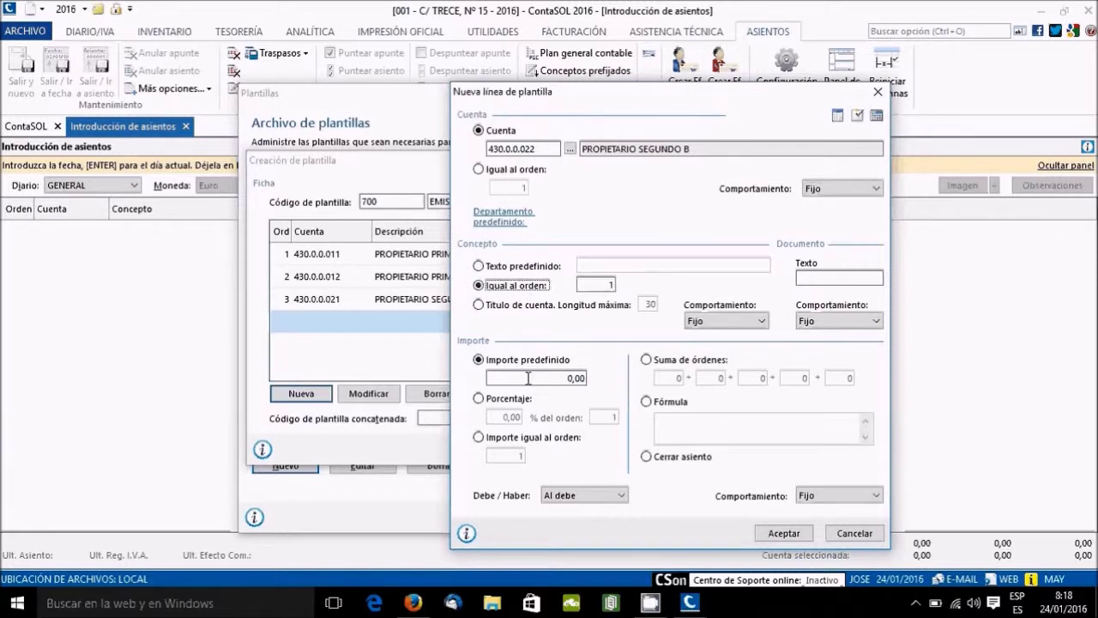
left_click(488, 438)
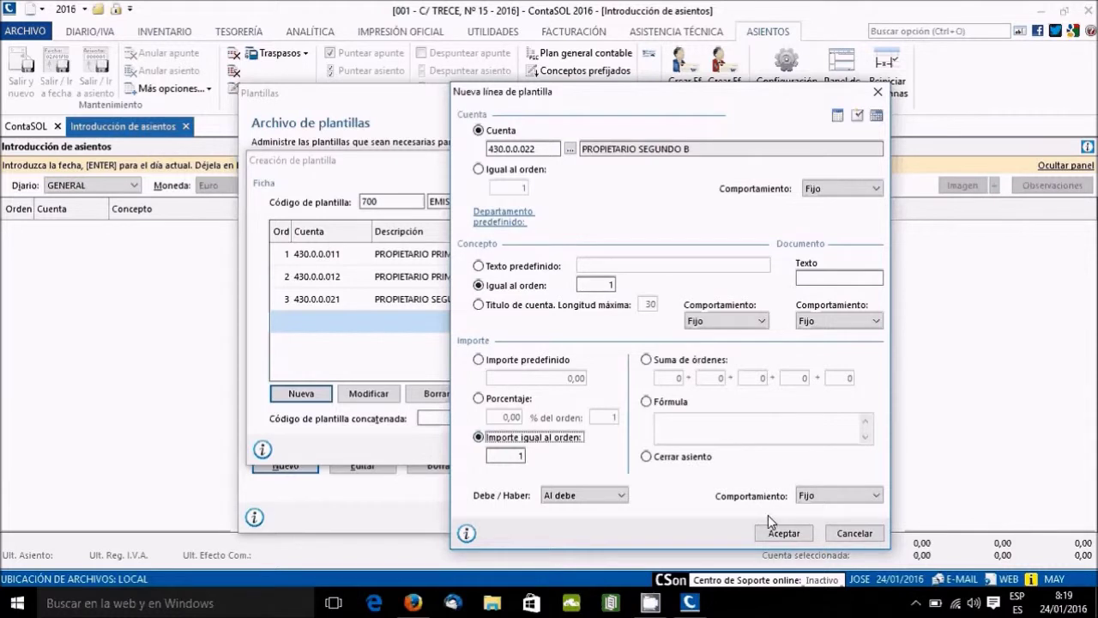
left_click(829, 325)
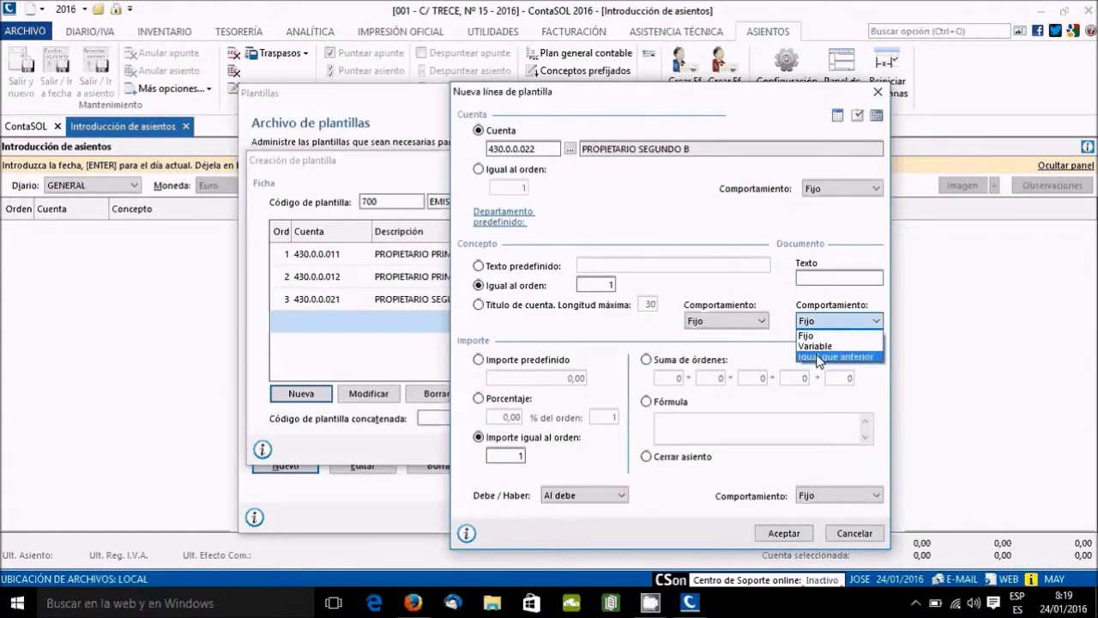
left_click(819, 357)
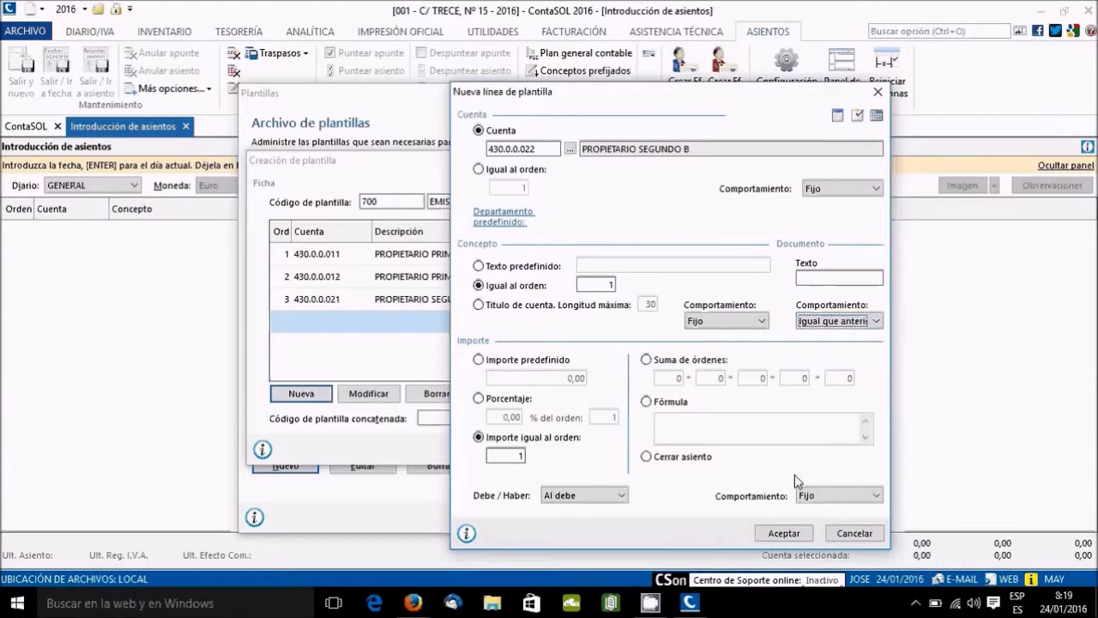
left_click(784, 533)
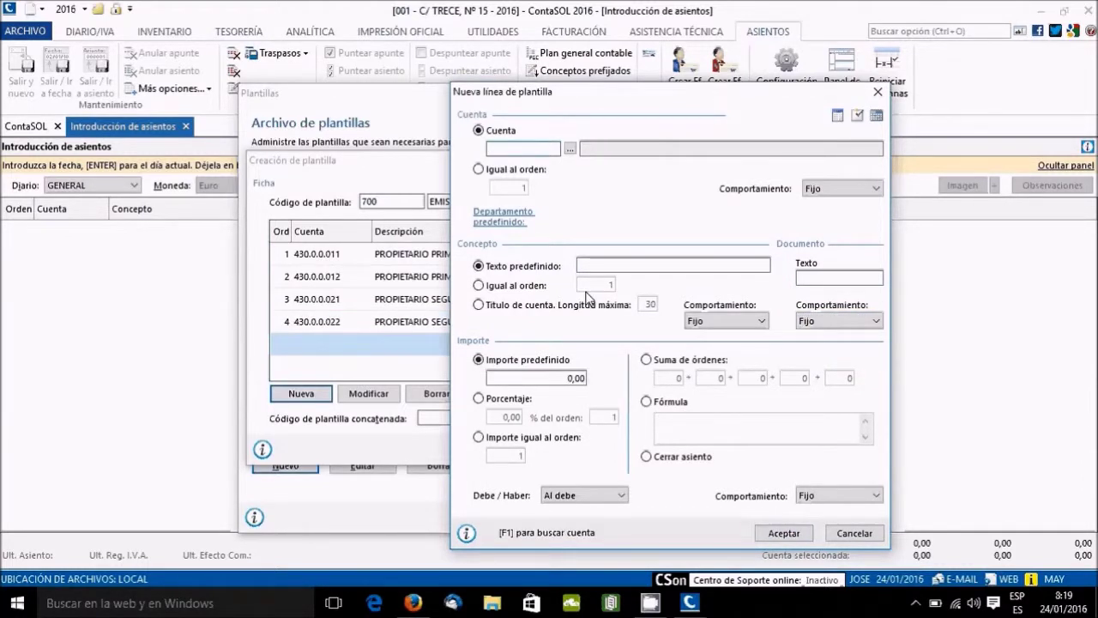
Assign account 430.0.0.031, PROPIETARIO TERCERO A, to the new template line.
type("430")
type("0.0.0")
type("31")
key("Return")
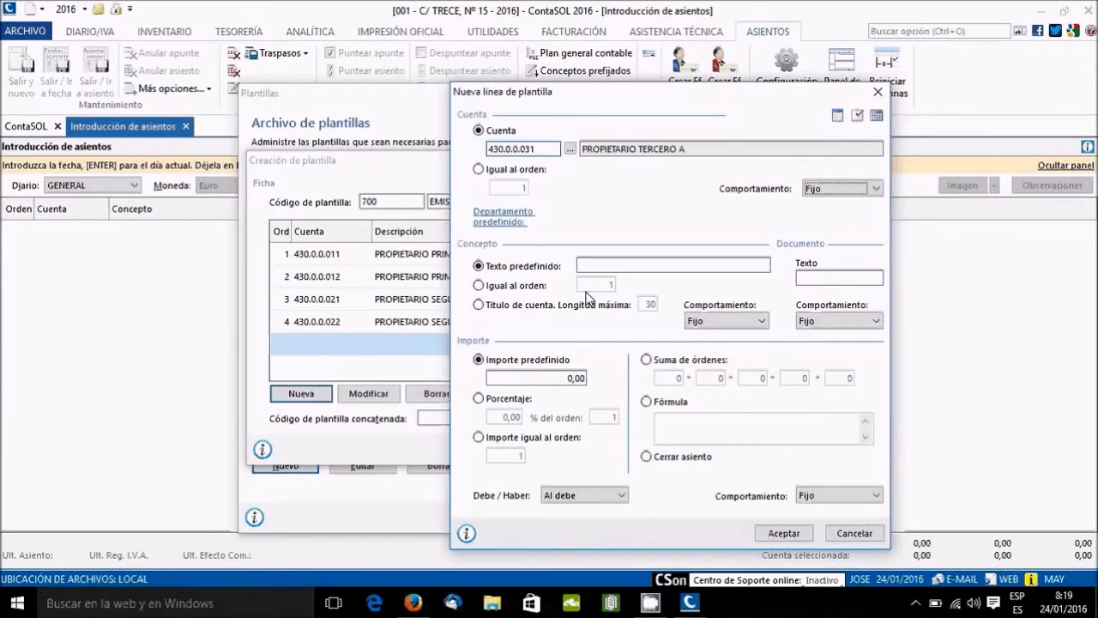
Complete the PROPIETARIO TERCERO A line with concept and amount equal to order 1 and document behaviour Igual que anterior, and accept it.
left_click(480, 286)
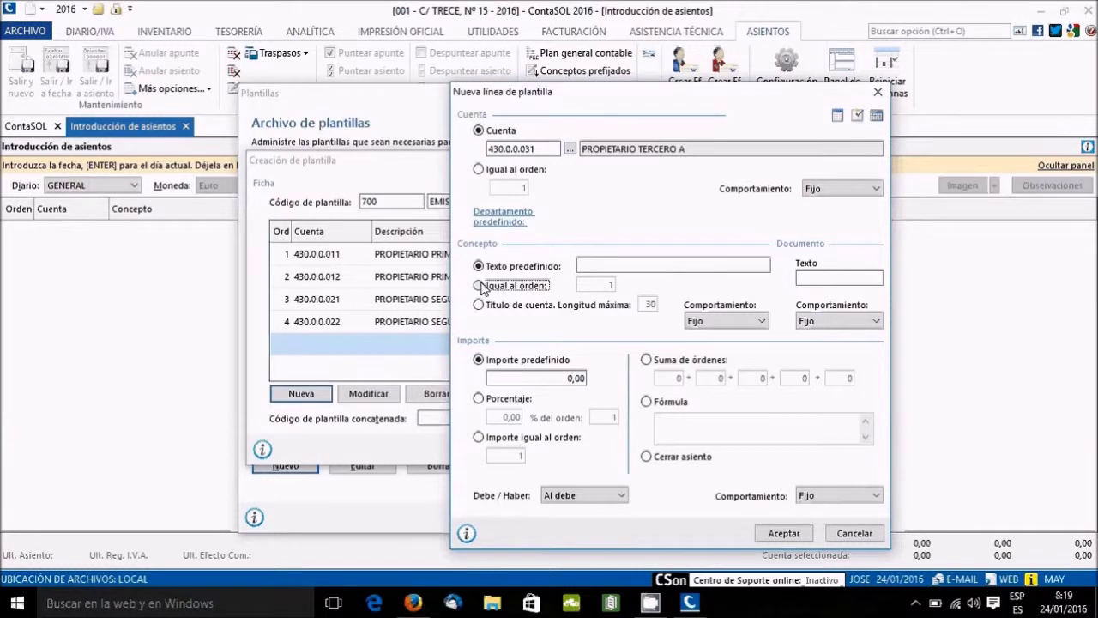
left_click(809, 322)
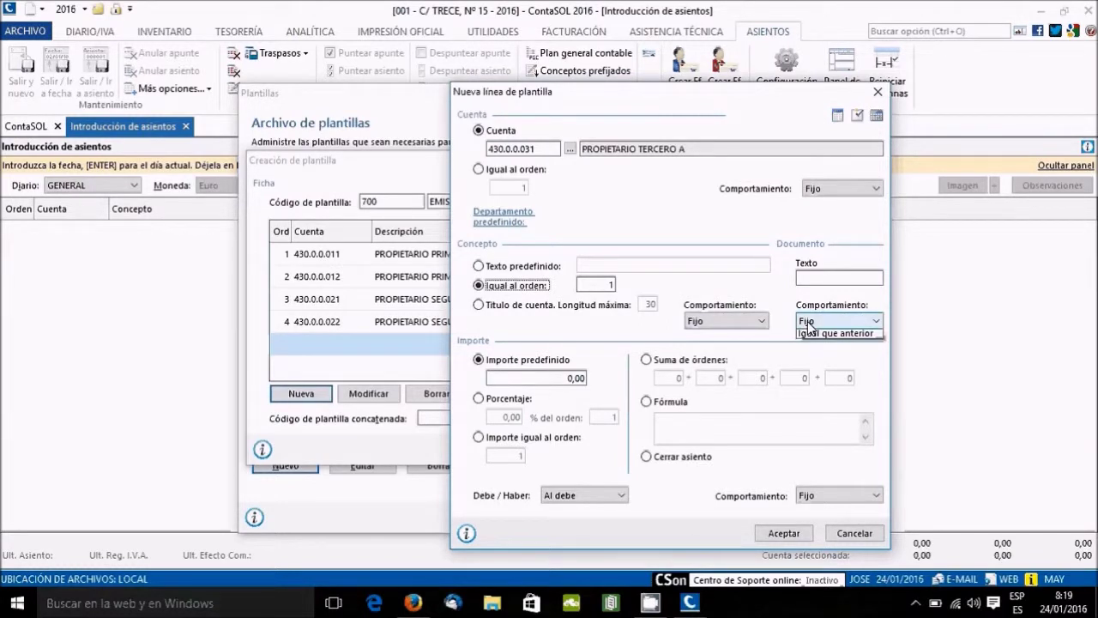
left_click(803, 357)
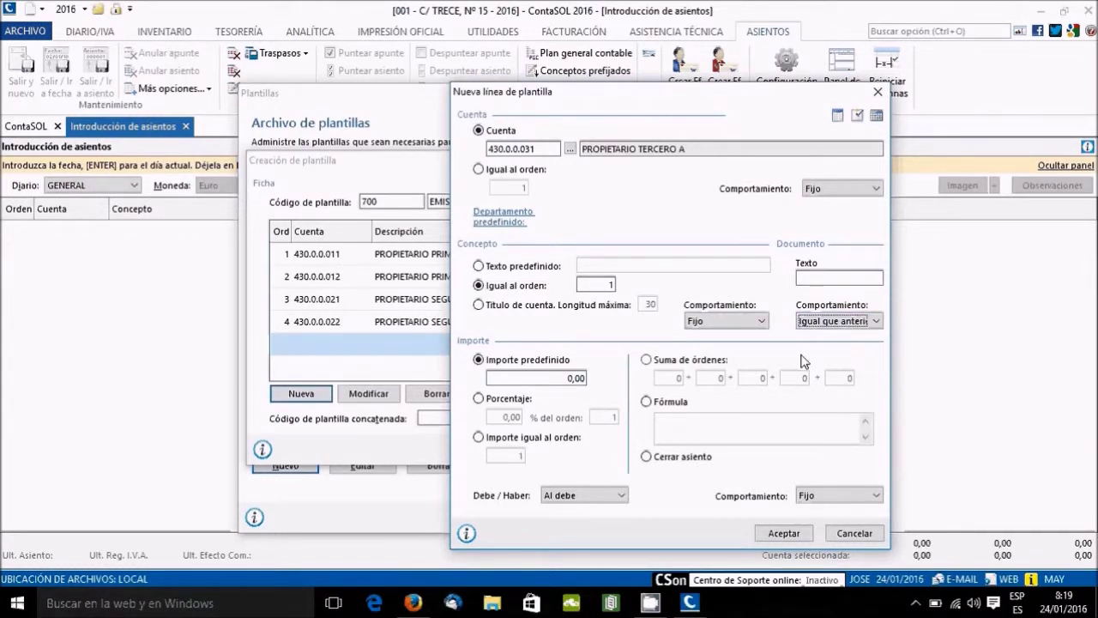
left_click(533, 439)
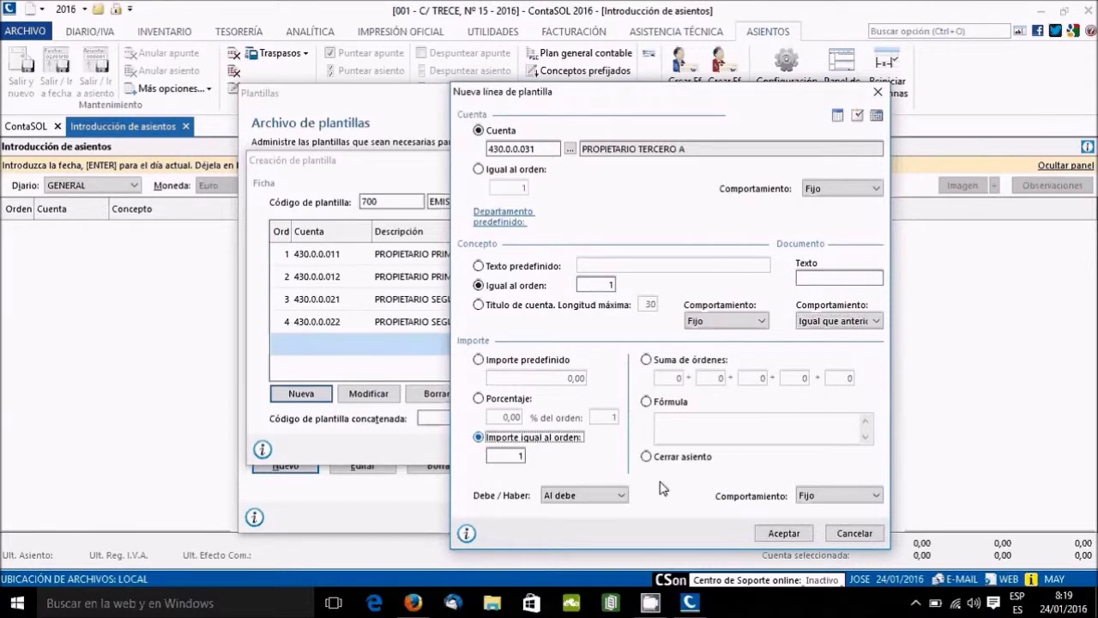
left_click(784, 534)
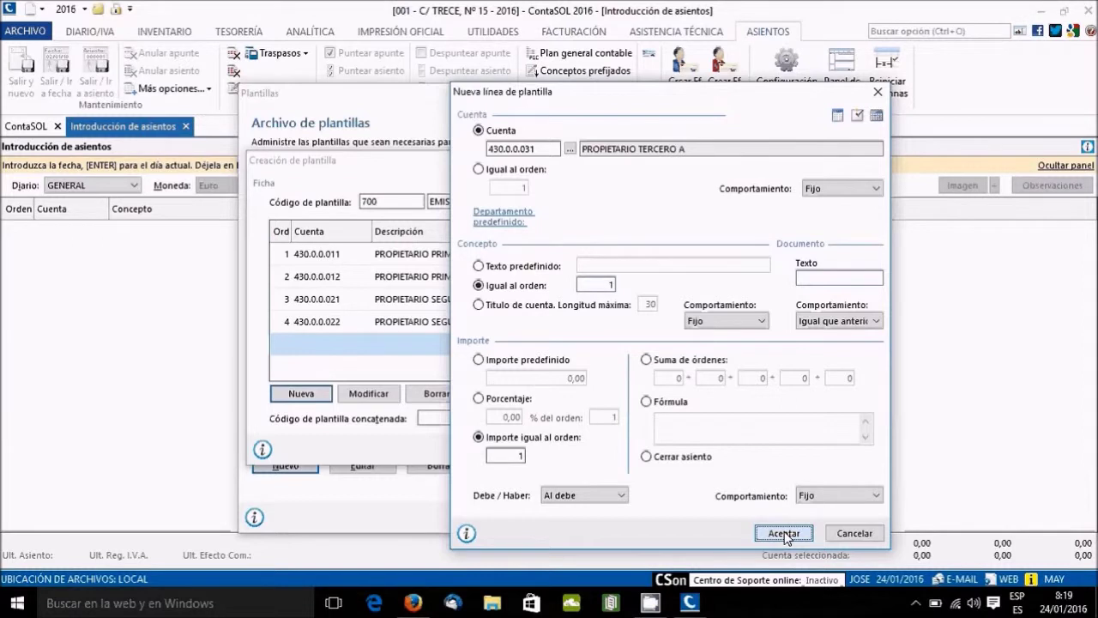
type("43")
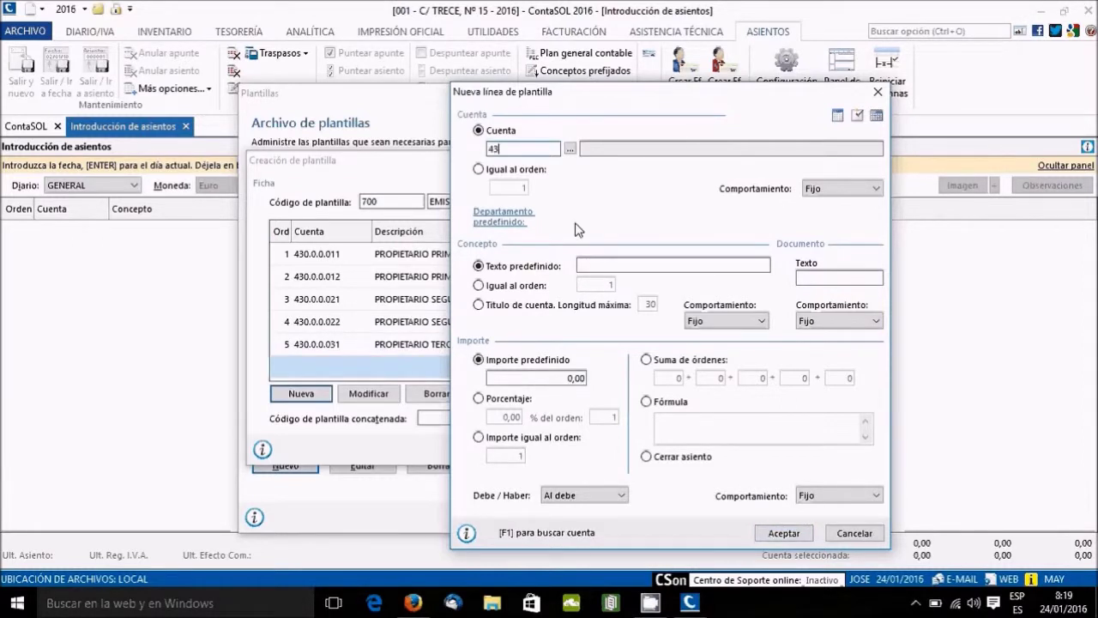
type("00032")
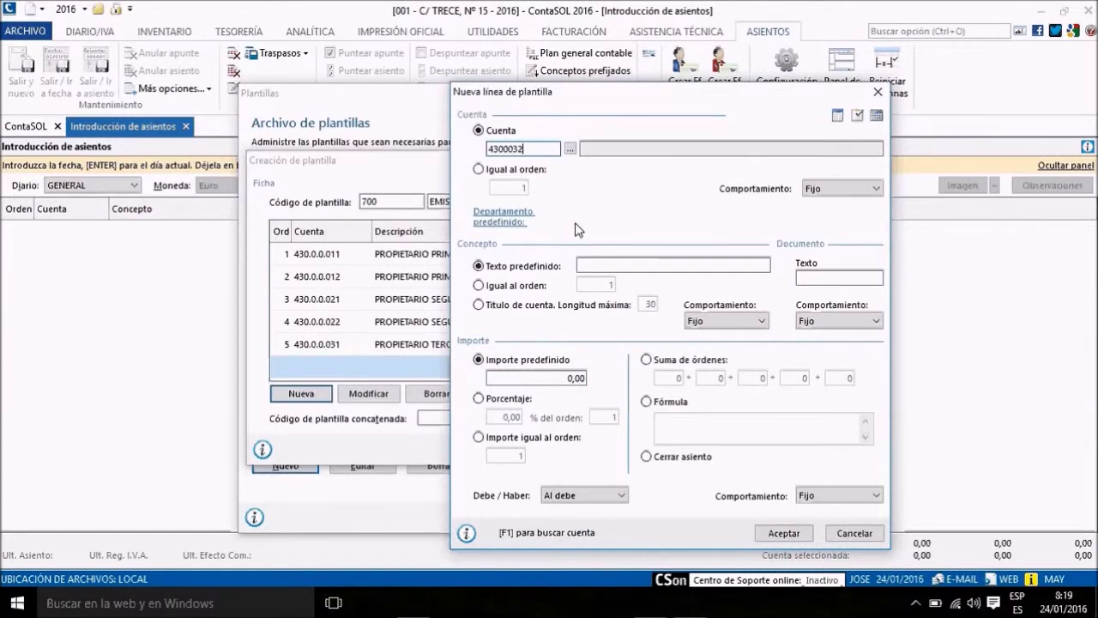
key("BackSpace")
key("BackSpace")
key("BackSpace")
key("BackSpace")
key("BackSpace")
key("BackSpace")
key("BackSpace")
Assign account 430.0.0.032, PROPIETARIO TERCERO B, to the new template line.
type("430")
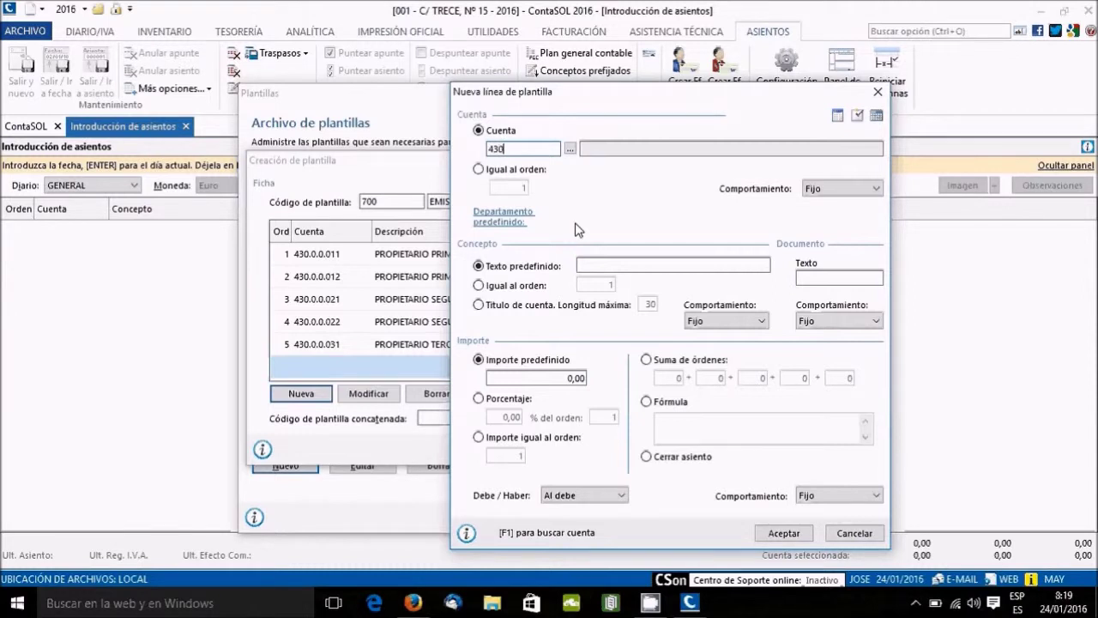
type("00032")
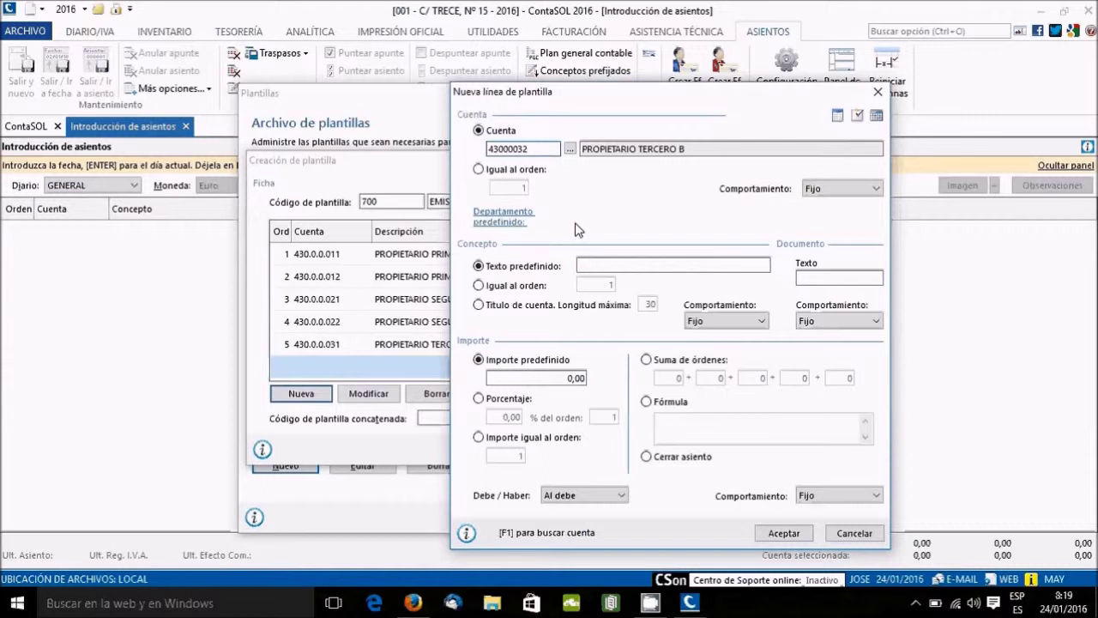
key("Return")
Complete the PROPIETARIO TERCERO B line with concept and amount equal to order 1 and document behaviour Igual que anterior, and accept it.
left_click(512, 286)
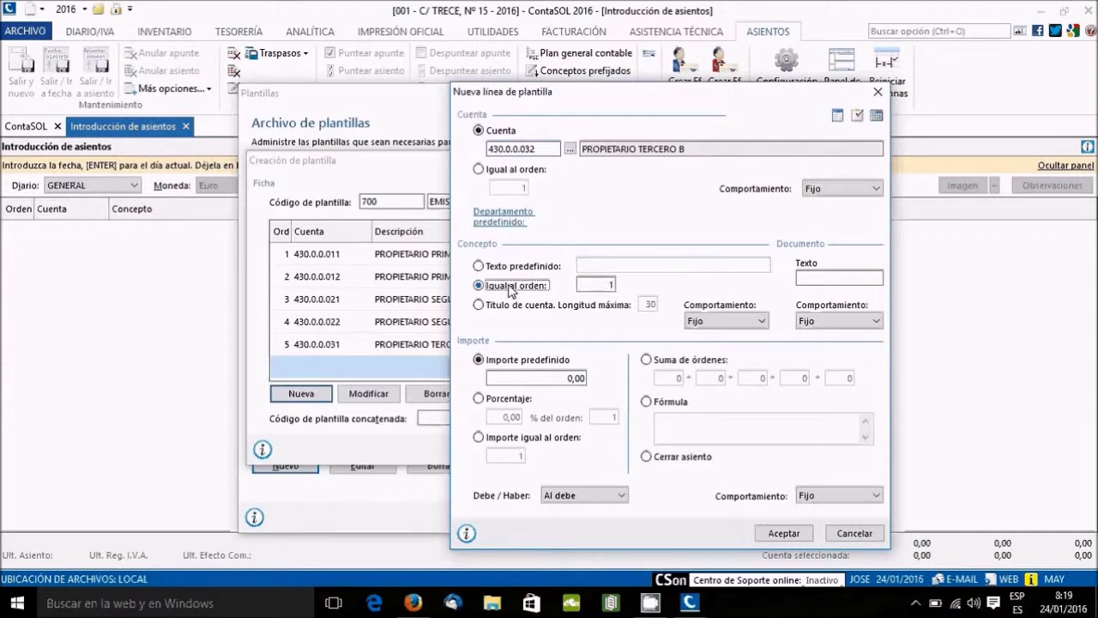
left_click(803, 323)
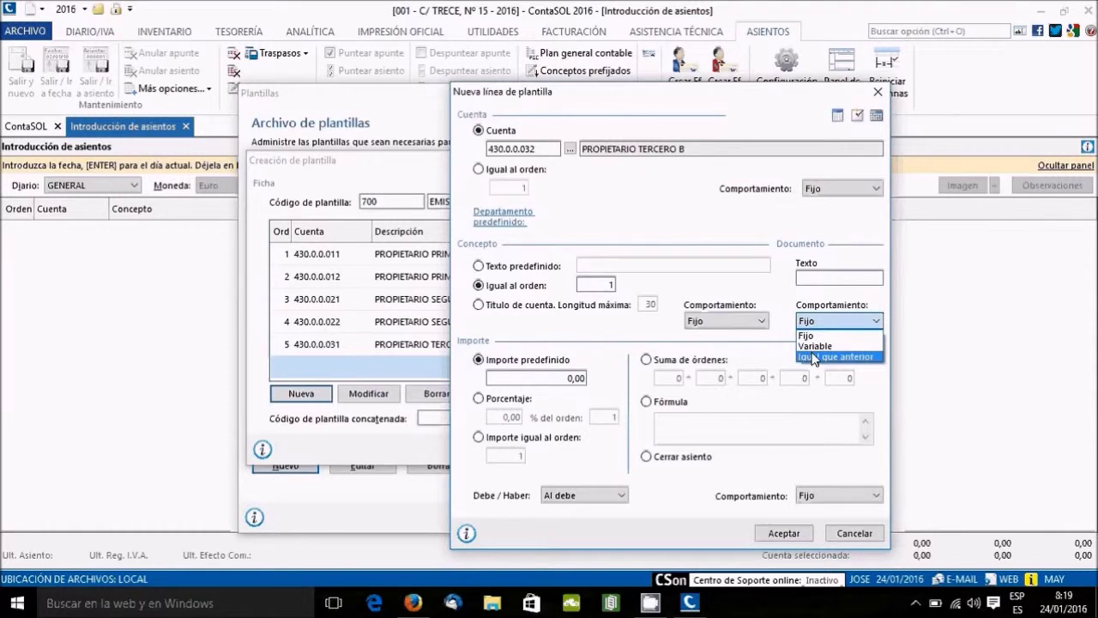
left_click(814, 357)
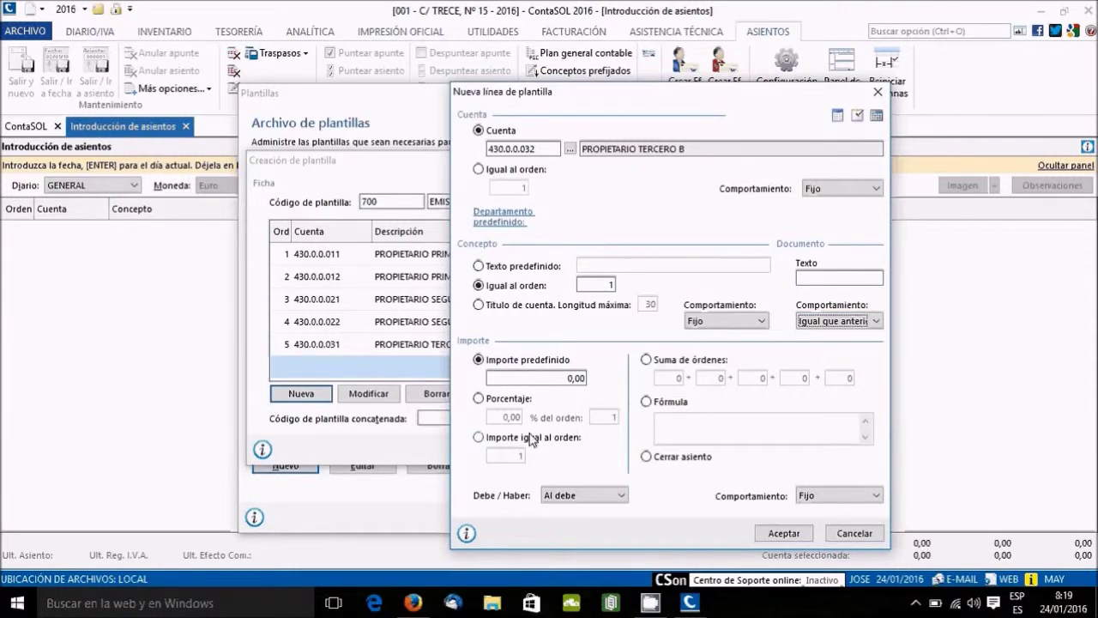
left_click(534, 437)
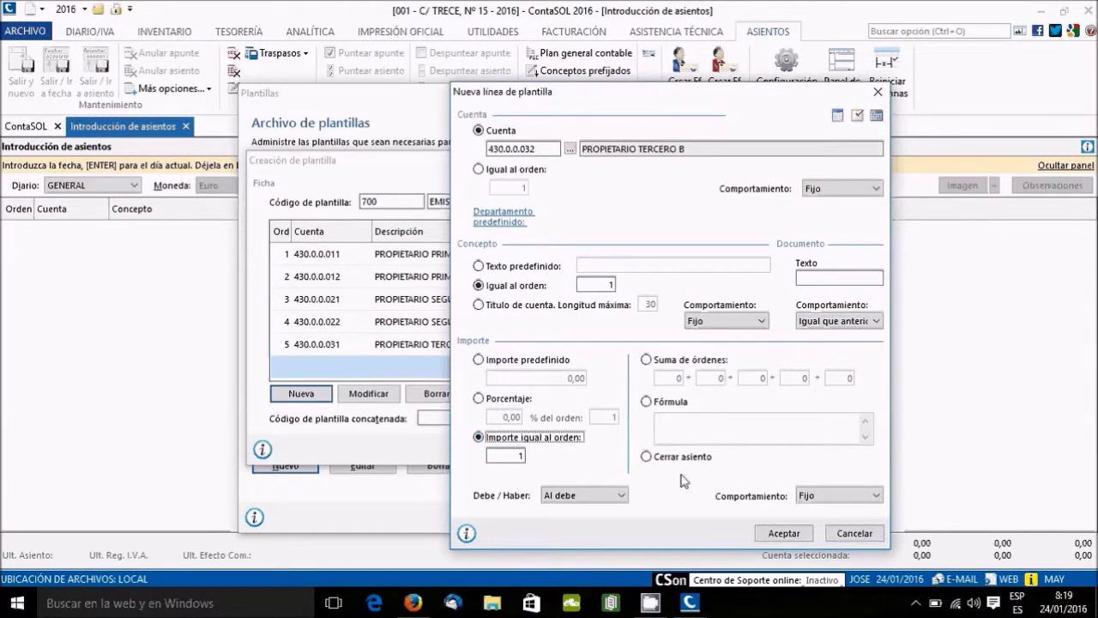
left_click(775, 532)
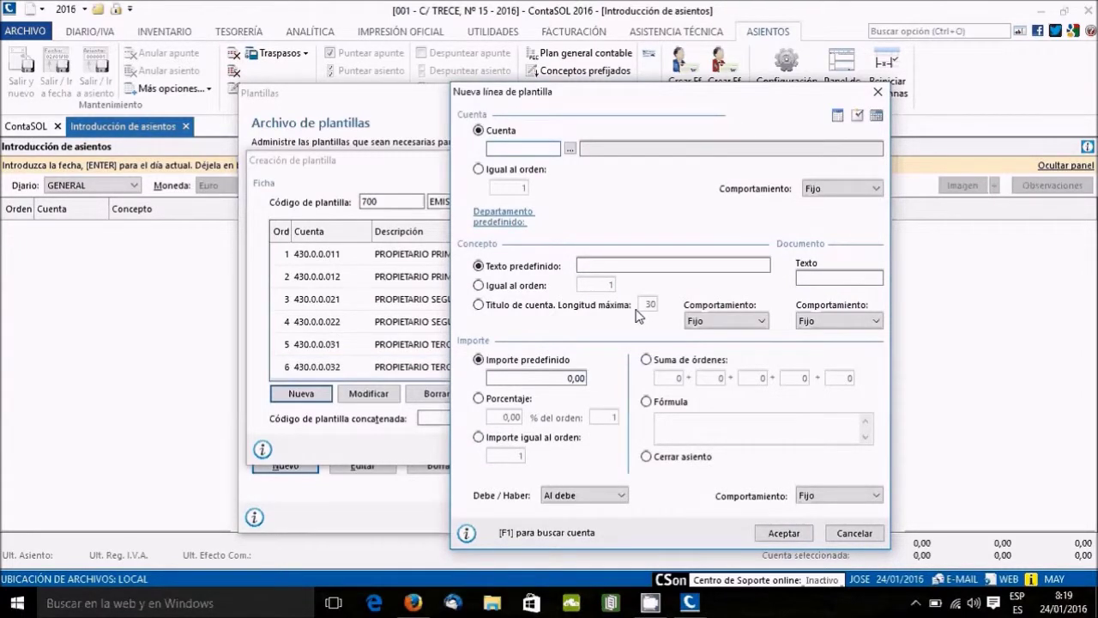
Assign the INGRESOS RECIBOS COMUNIDAD account from group 7 of the account master and trim its code to 700.0.0.000.
type("7")
left_click(573, 150)
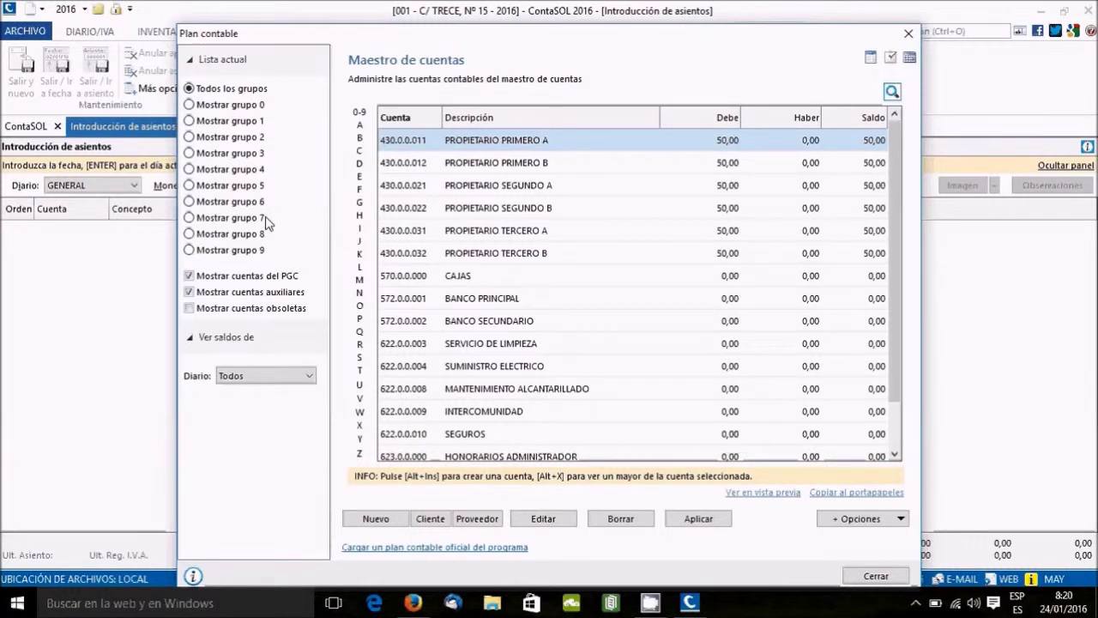
left_click(243, 222)
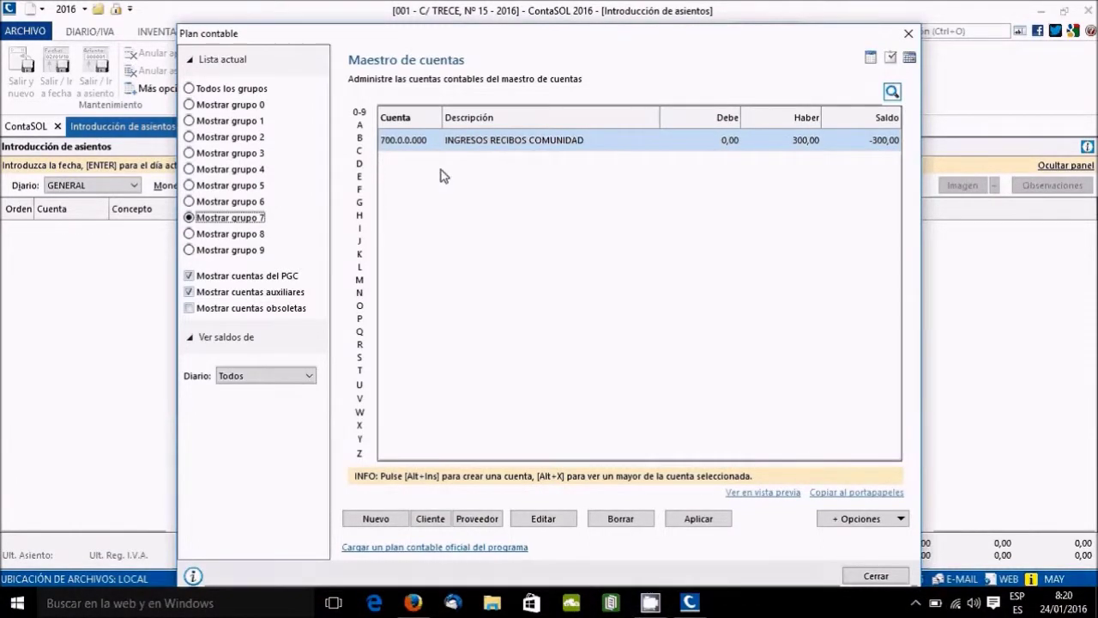
double_click(461, 142)
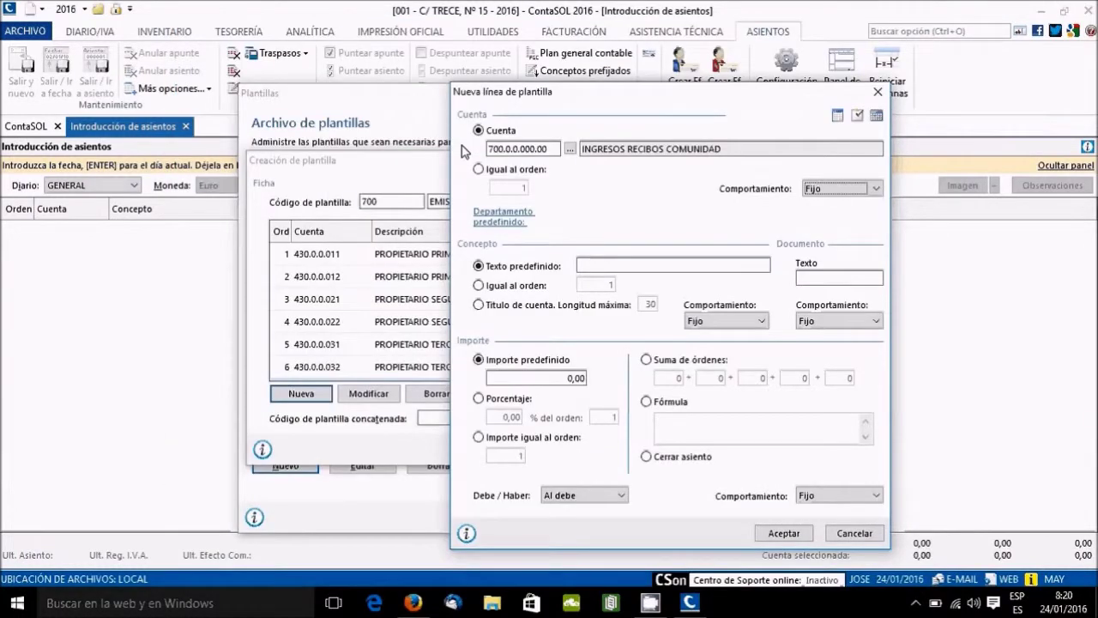
left_click(556, 149)
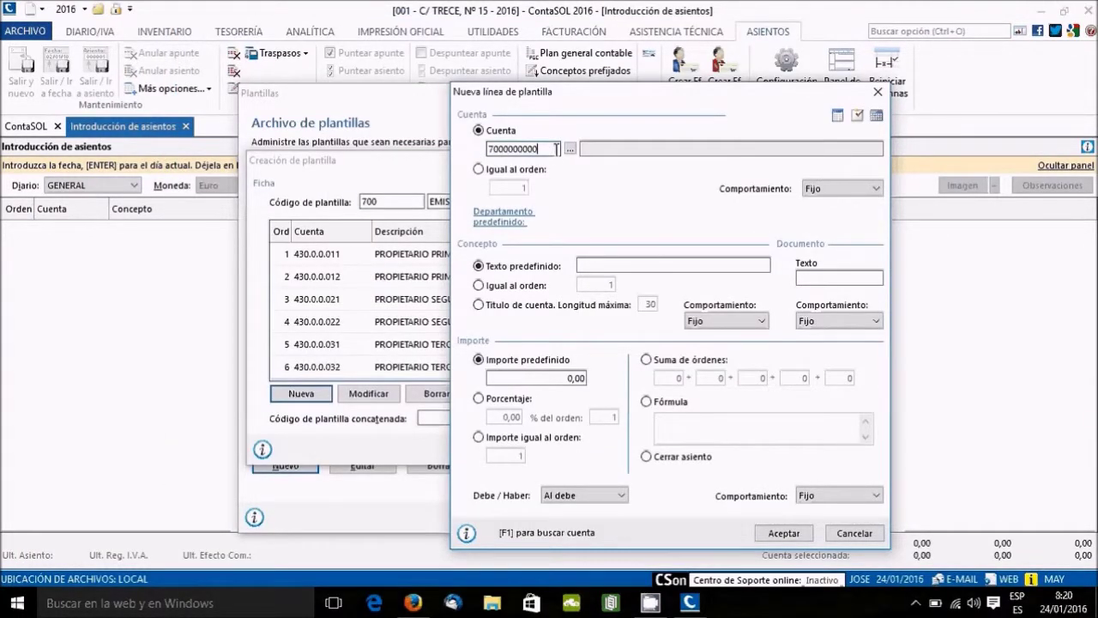
key("BackSpace")
key("BackSpace")
key("Tab")
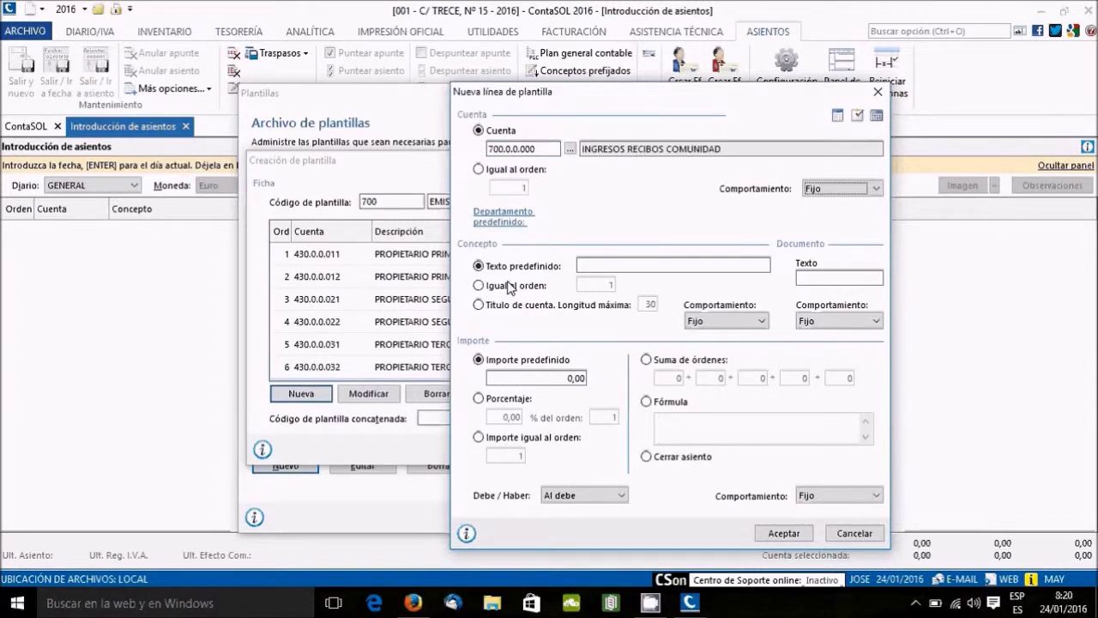
Make the income line's concept equal to order 1 and set its document behaviour to Igual que anterior.
left_click(507, 288)
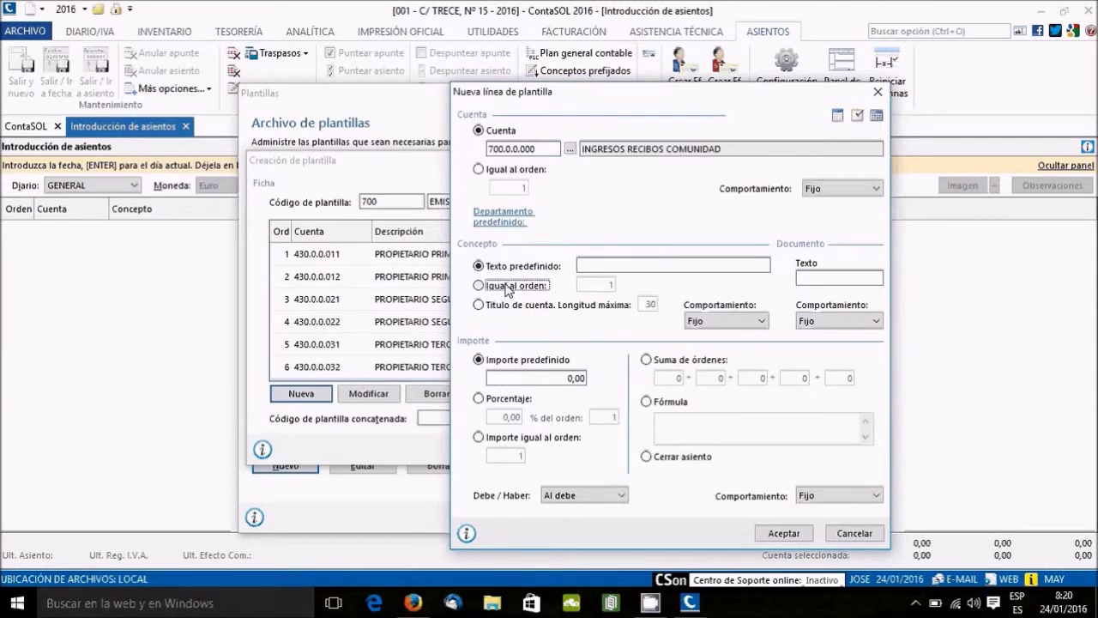
left_click(815, 323)
left_click(817, 358)
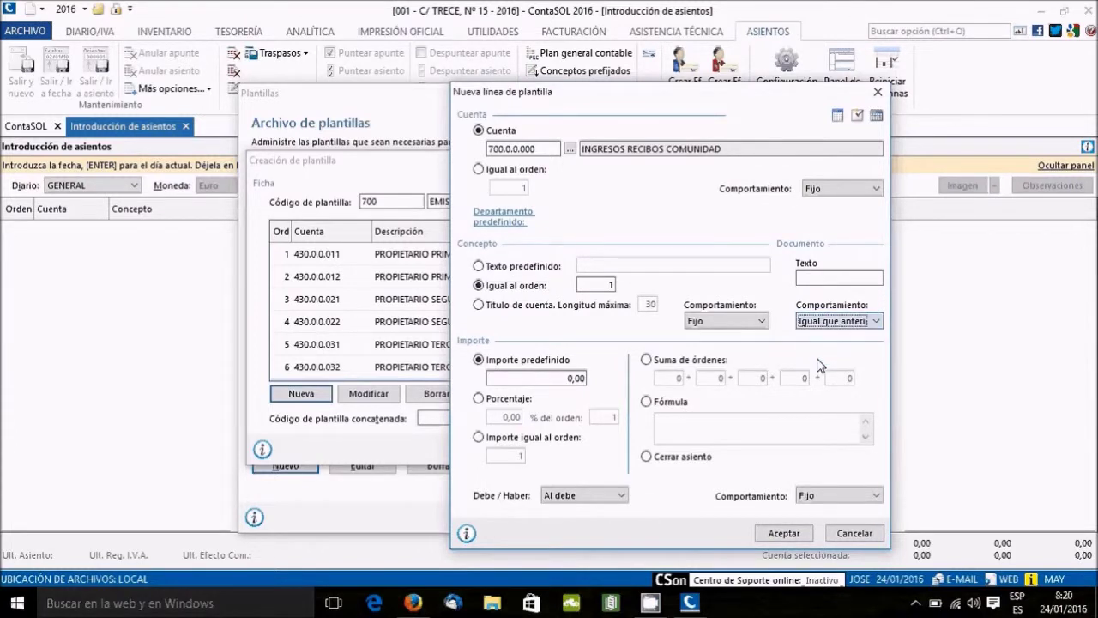
Set the income line's amount to Cerrar asiento on the Al haber side, accept it, and discard the additional blank line.
left_click(655, 460)
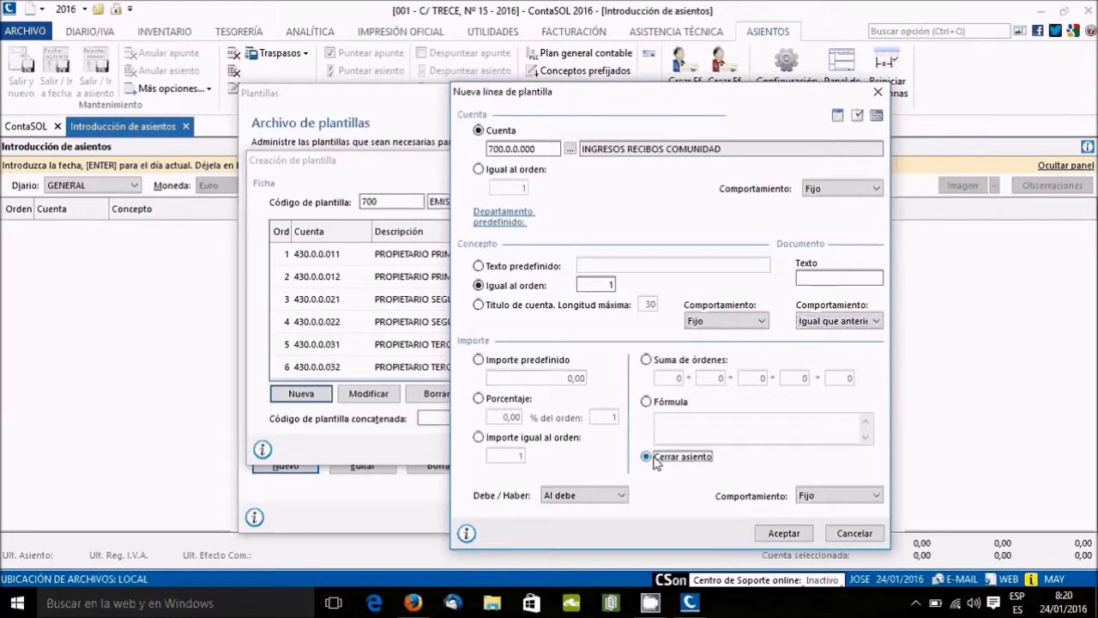
left_click(622, 496)
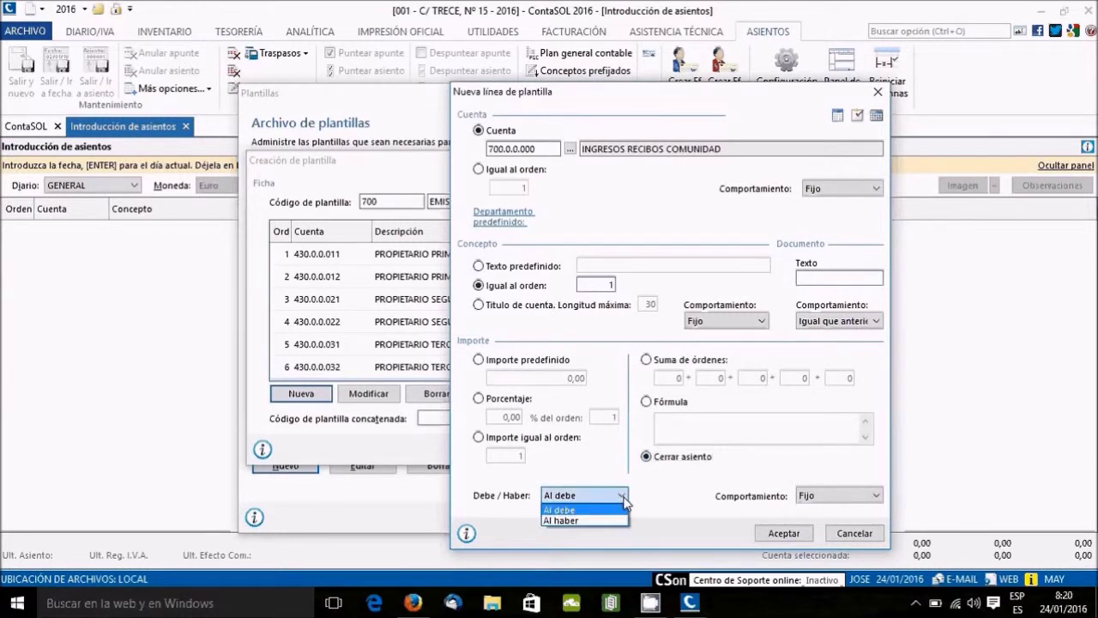
left_click(571, 521)
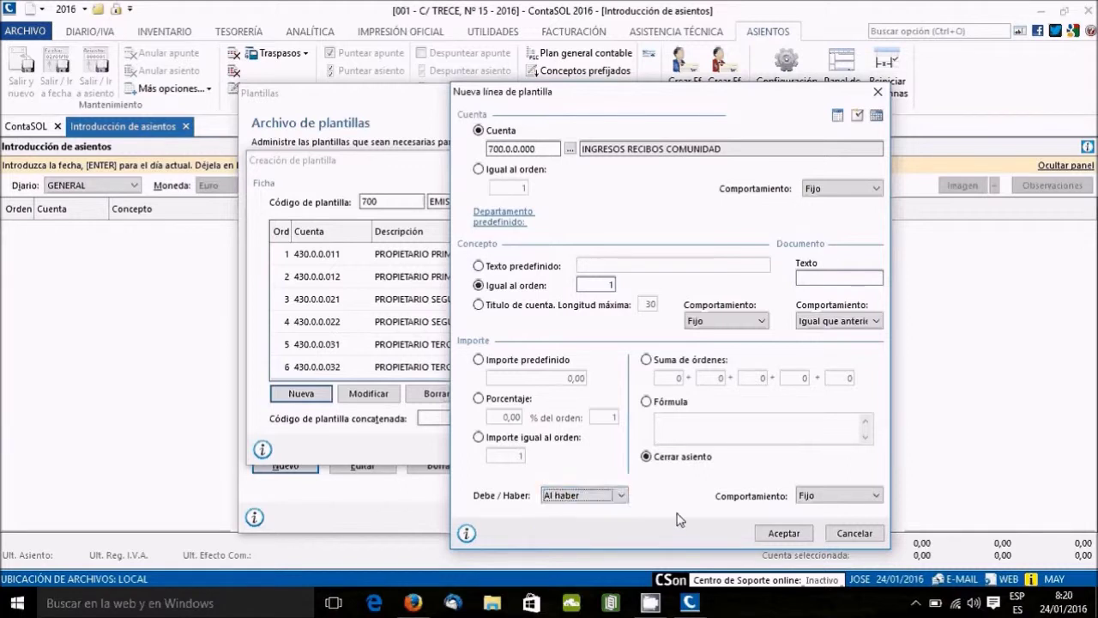
left_click(772, 532)
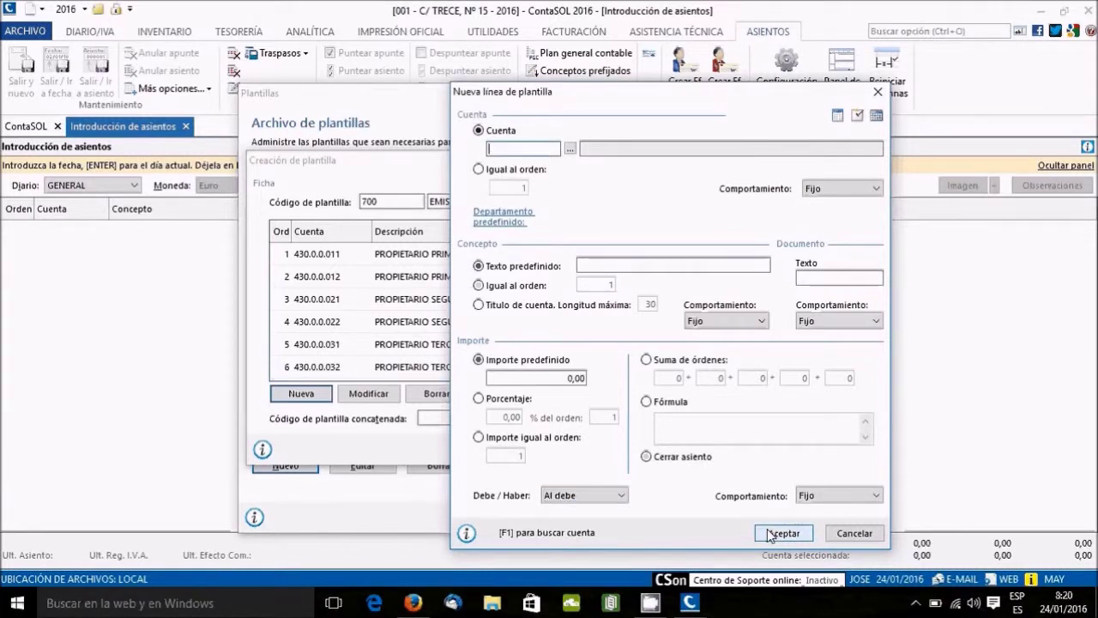
left_click(867, 534)
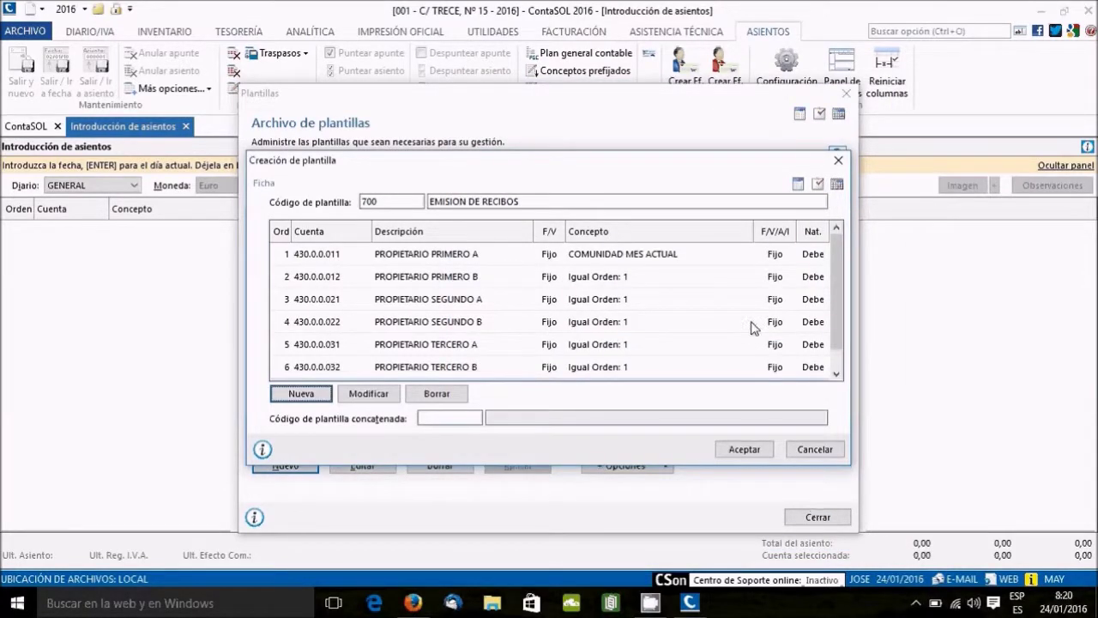
Save template 700, EMISION DE RECIBOS, and close the template file.
left_click(837, 375)
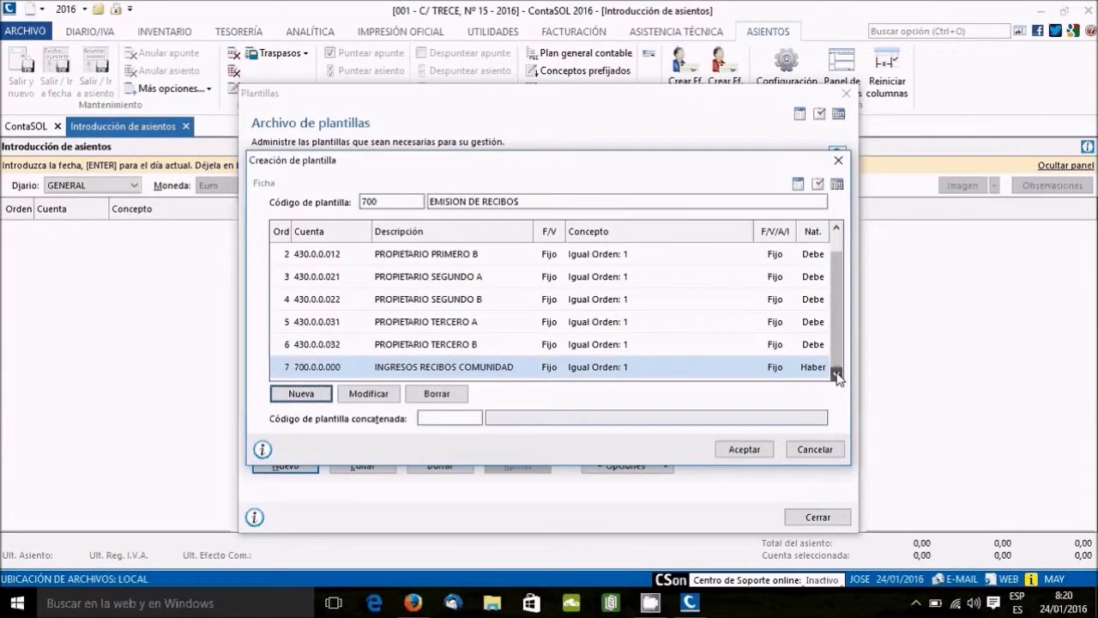
left_click(755, 449)
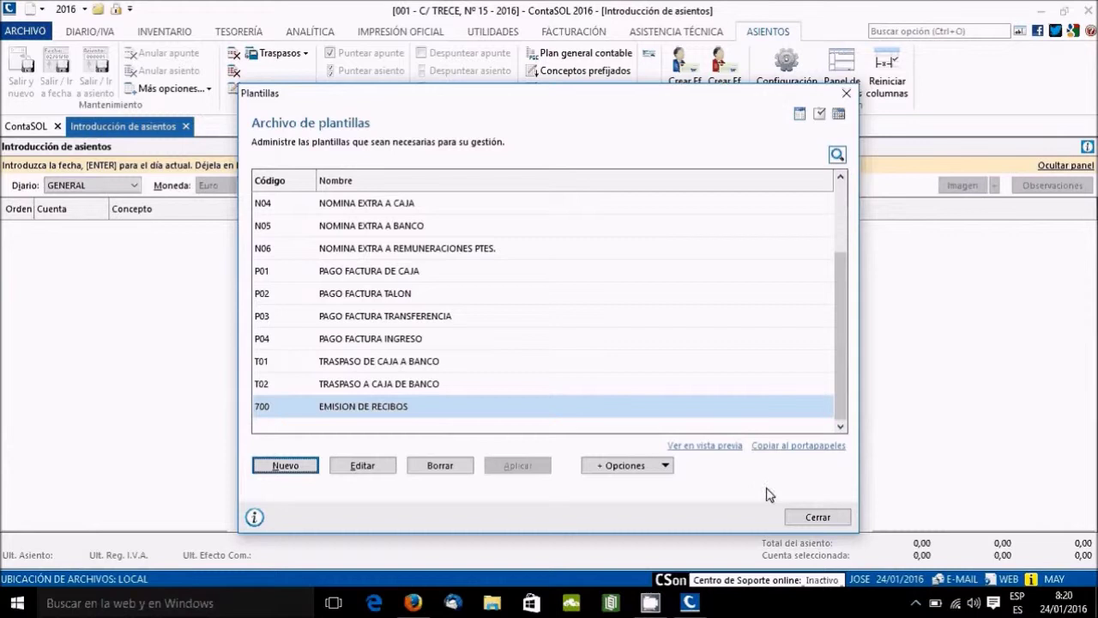
left_click(817, 517)
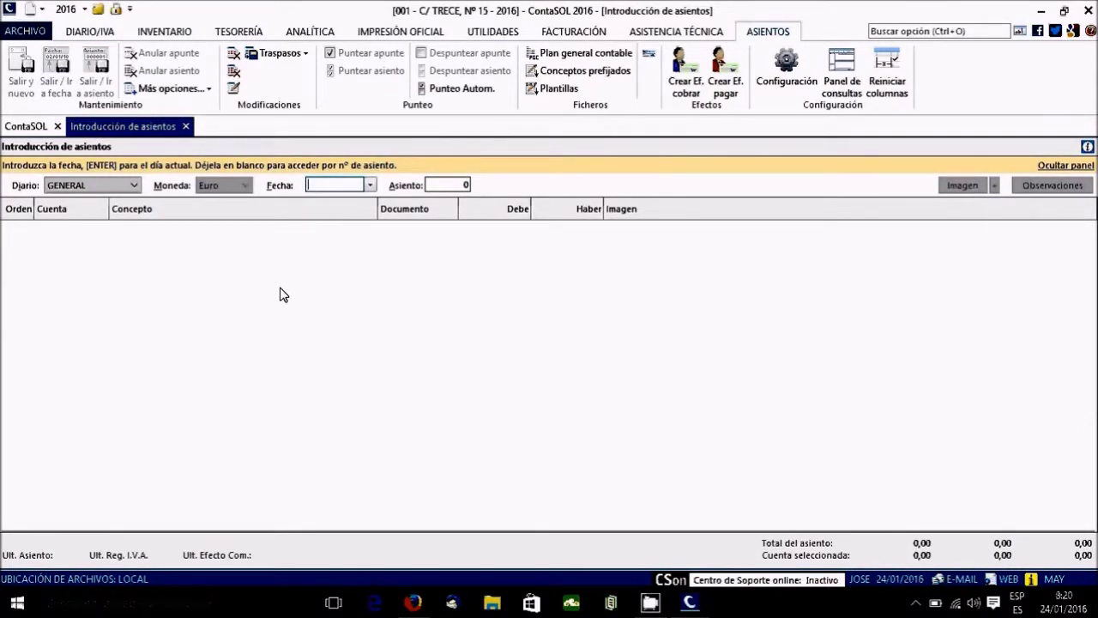
Start a journal entry dated 03/01/2016 with an automatically assigned entry number.
type("030116")
key("Return")
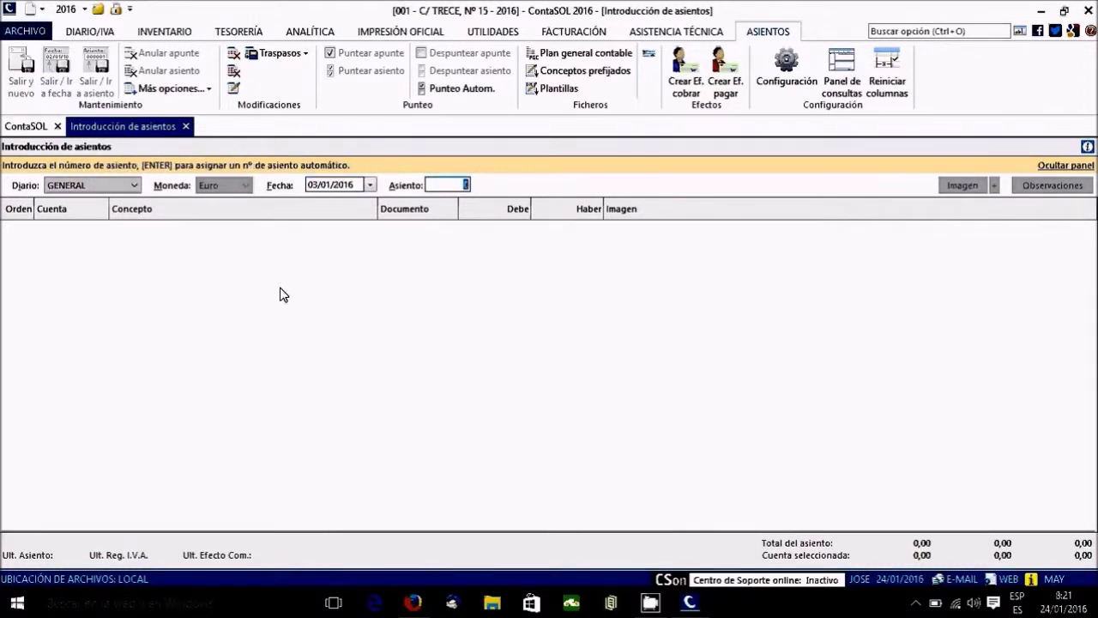
key("Return")
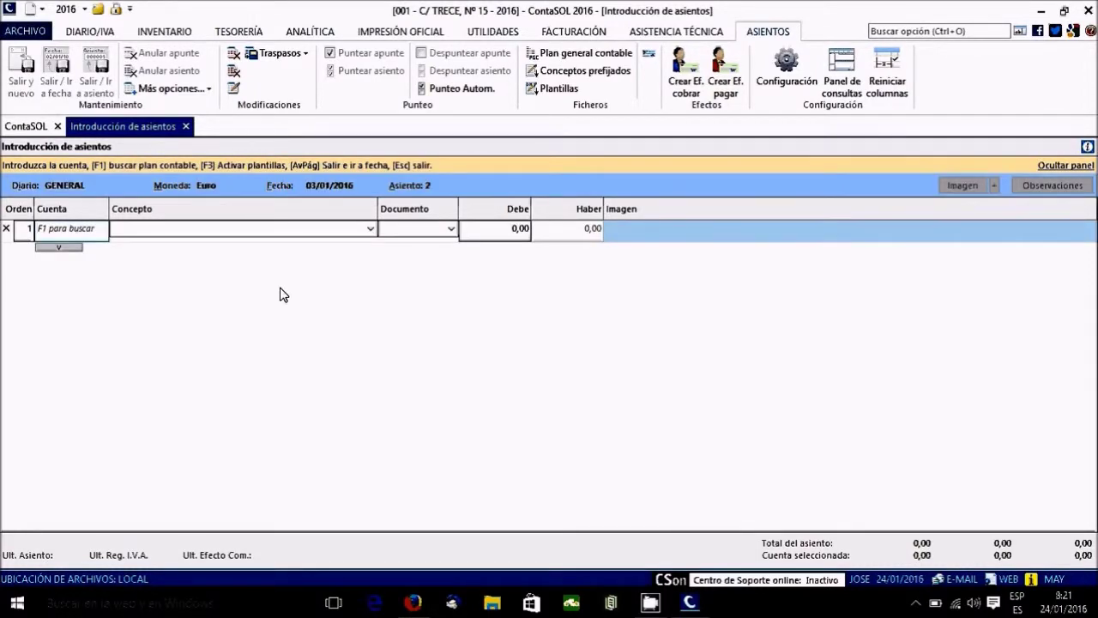
Assign account 430.0.0.011, PROPIETARIO PRIMERO A, from the account master to the first entry line.
type("430")
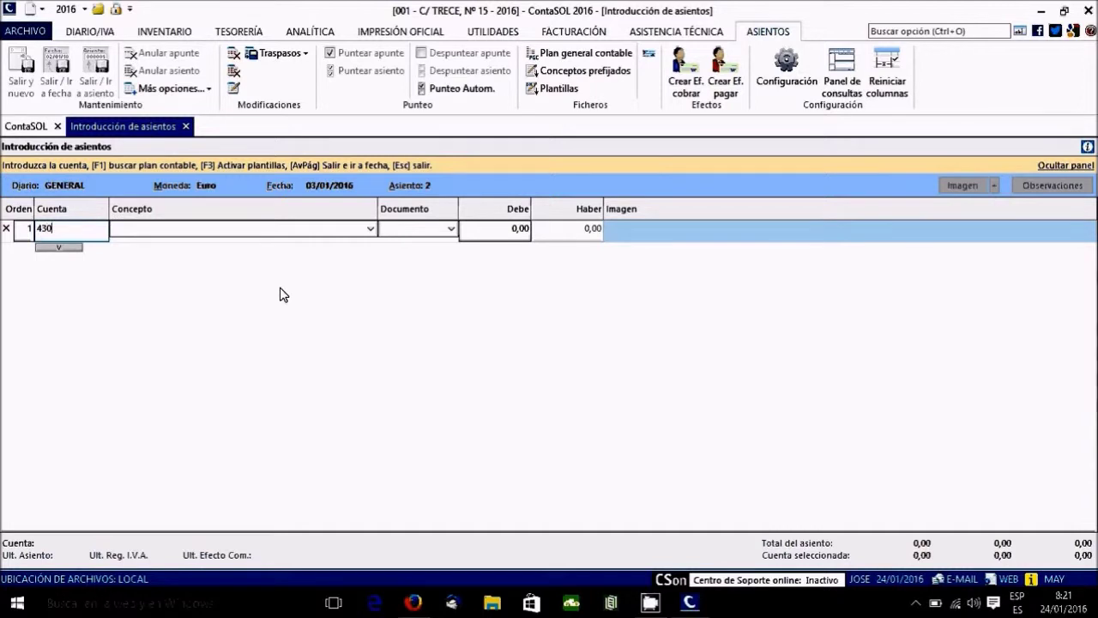
type(".")
key("F1")
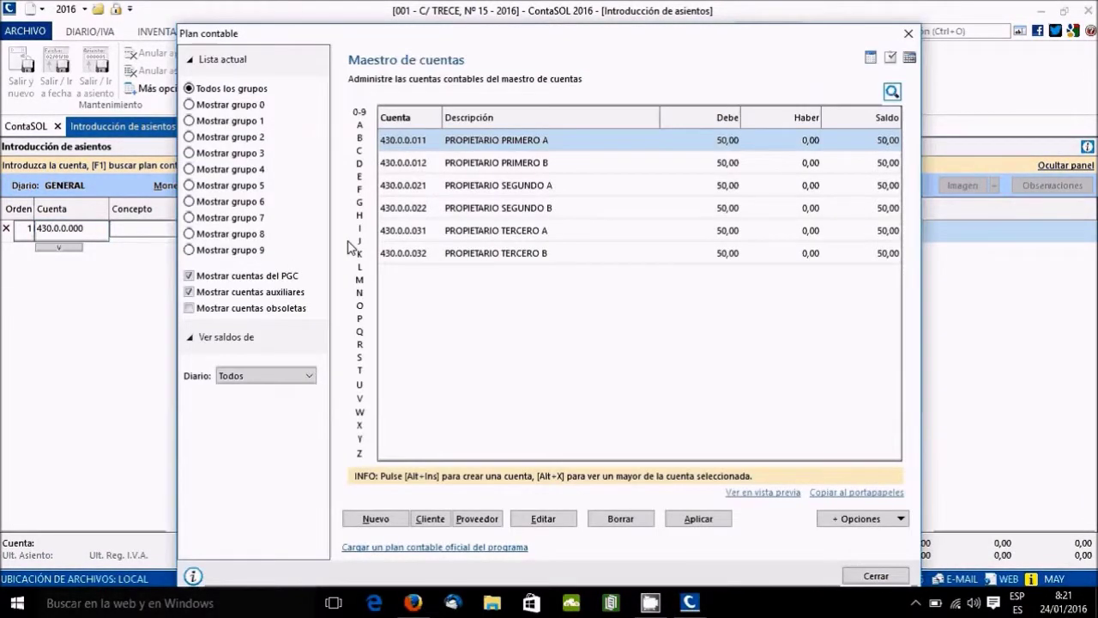
double_click(476, 144)
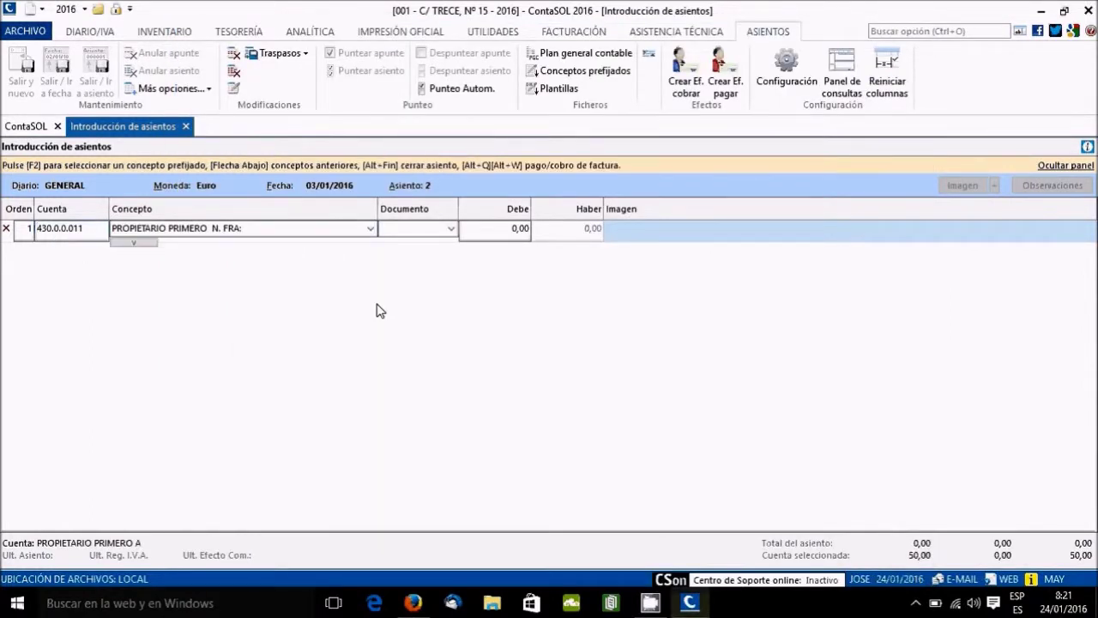
Replace the suggested concept of the PROPIETARIO PRIMERO A line with COBRO RECIBO.
left_click(286, 230)
key("BackSpace")
key("BackSpace")
key("BackSpace")
key("BackSpace")
key("BackSpace")
key("BackSpace")
key("BackSpace")
key("BackSpace")
key("BackSpace")
key("BackSpace")
key("BackSpace")
key("BackSpace")
key("BackSpace")
key("BackSpace")
key("BackSpace")
key("BackSpace")
key("BackSpace")
key("BackSpace")
key("BackSpace")
key("BackSpace")
key("BackSpace")
key("BackSpace")
key("BackSpace")
key("BackSpace")
key("BackSpace")
key("BackSpace")
key("BackSpace")
key("BackSpace")
type("COBRO ")
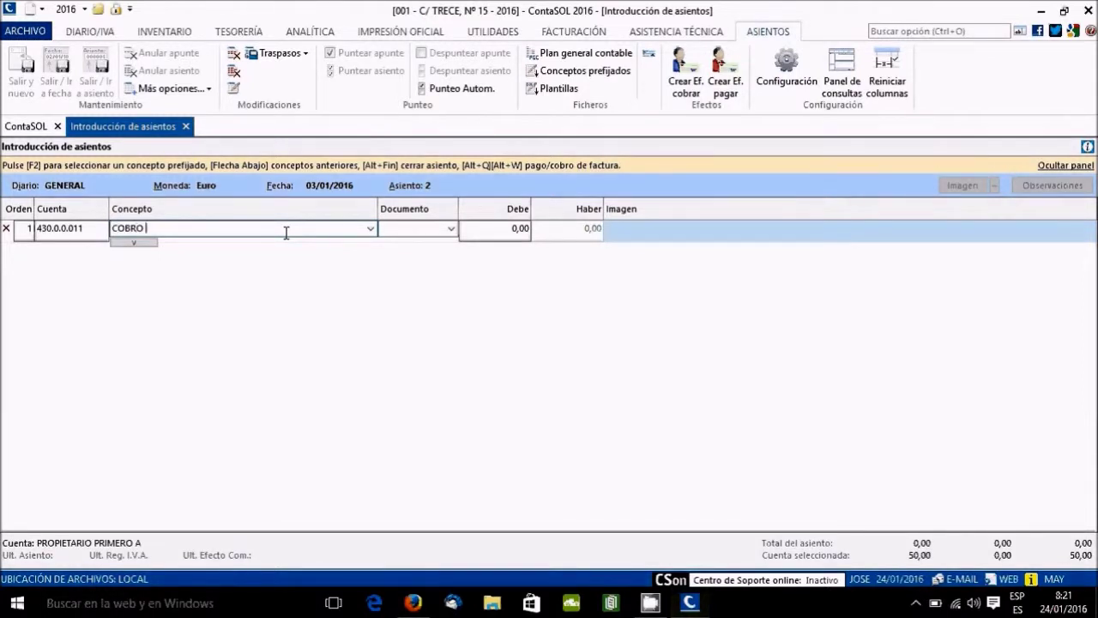
type("RECIBO")
key("Return")
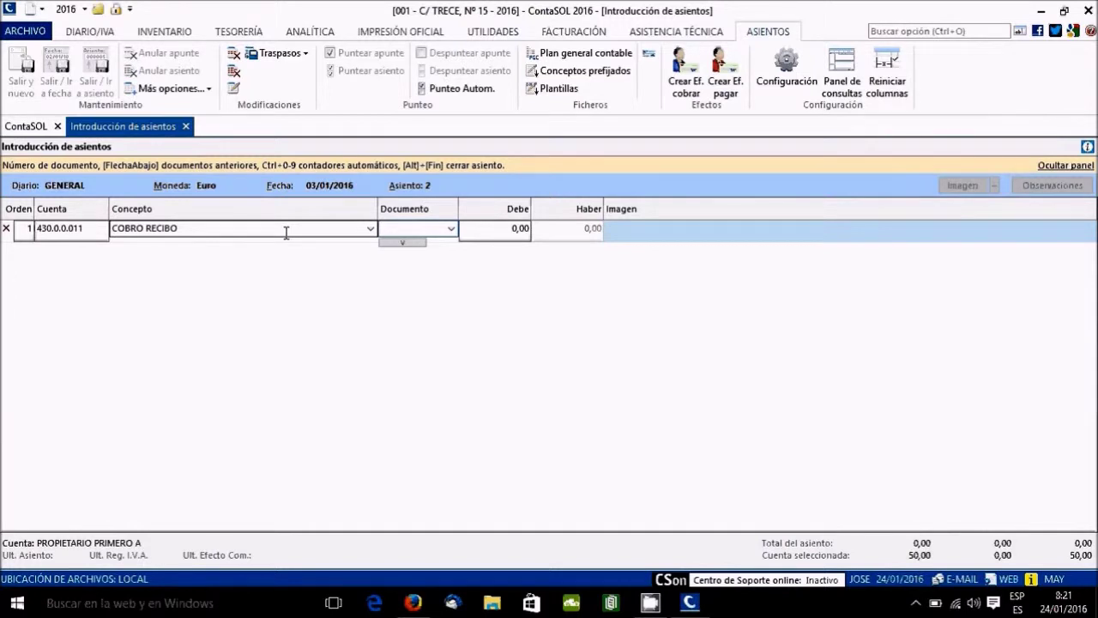
Set the PROPIETARIO PRIMERO A line's document to 0116 and credit 50 in Haber.
type("0116")
key("Return")
key("Return")
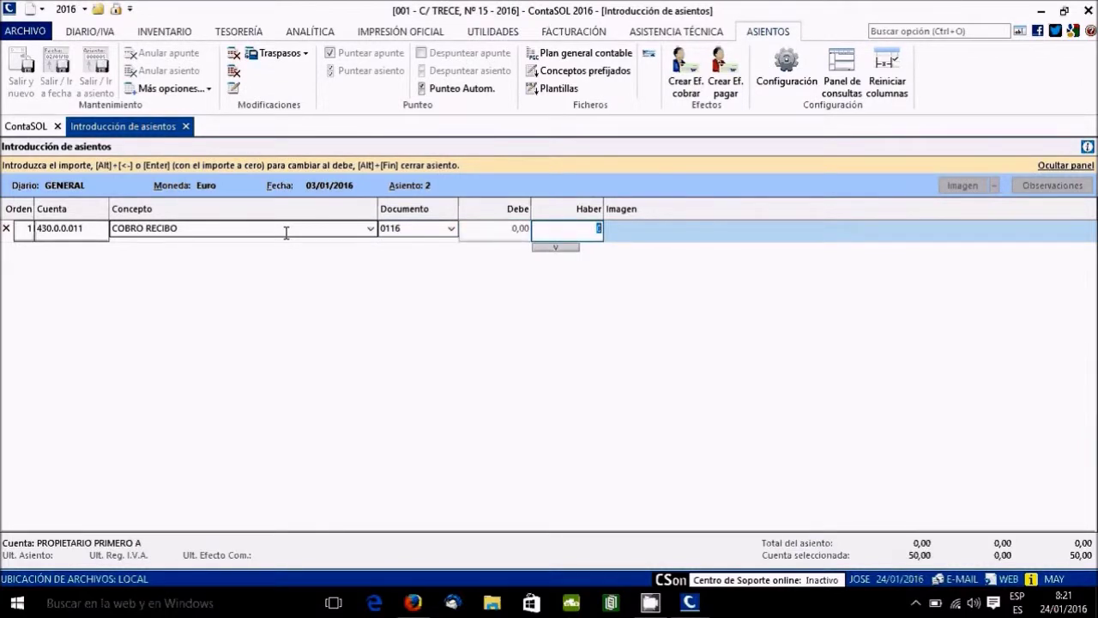
type("50")
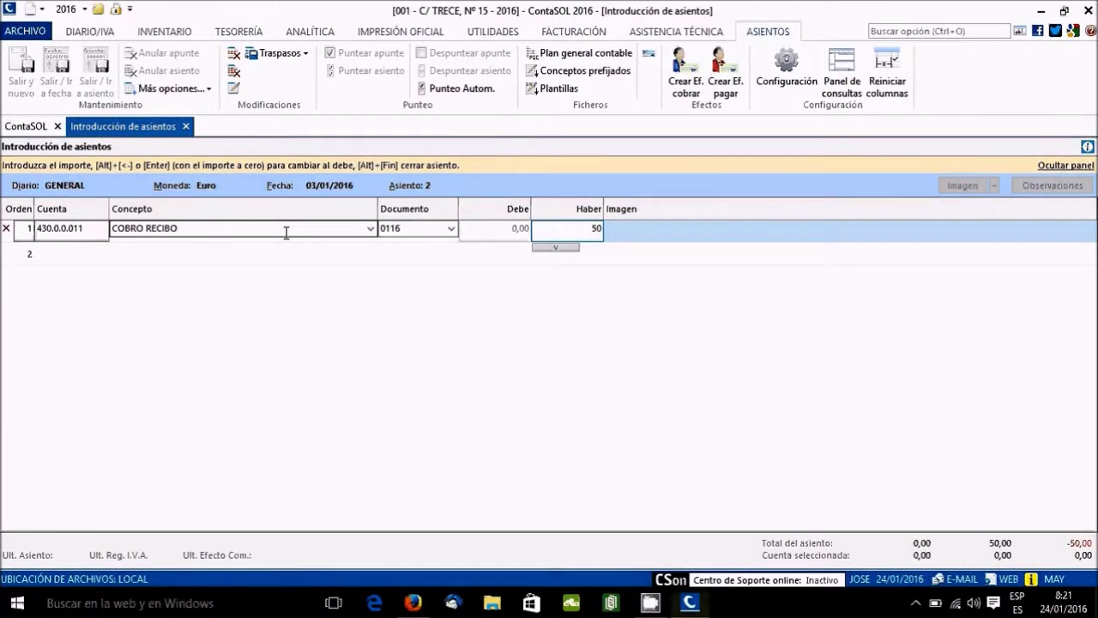
key("Return")
Assign account 572.0.0.001, BANCO PRINCIPAL, from the account master to the second entry line.
type("57")
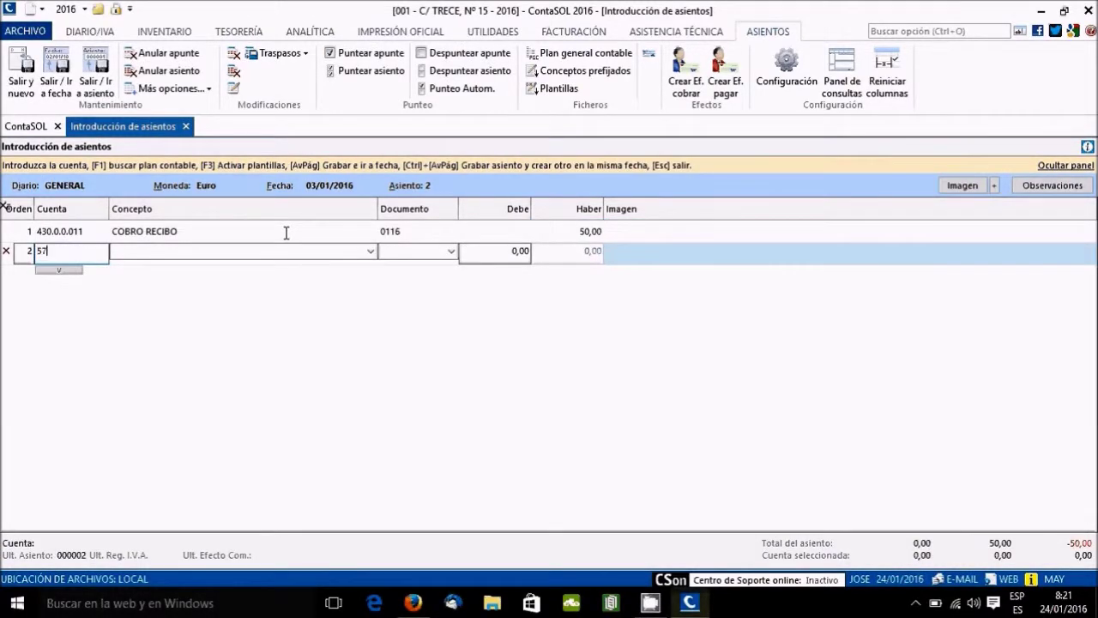
type("2")
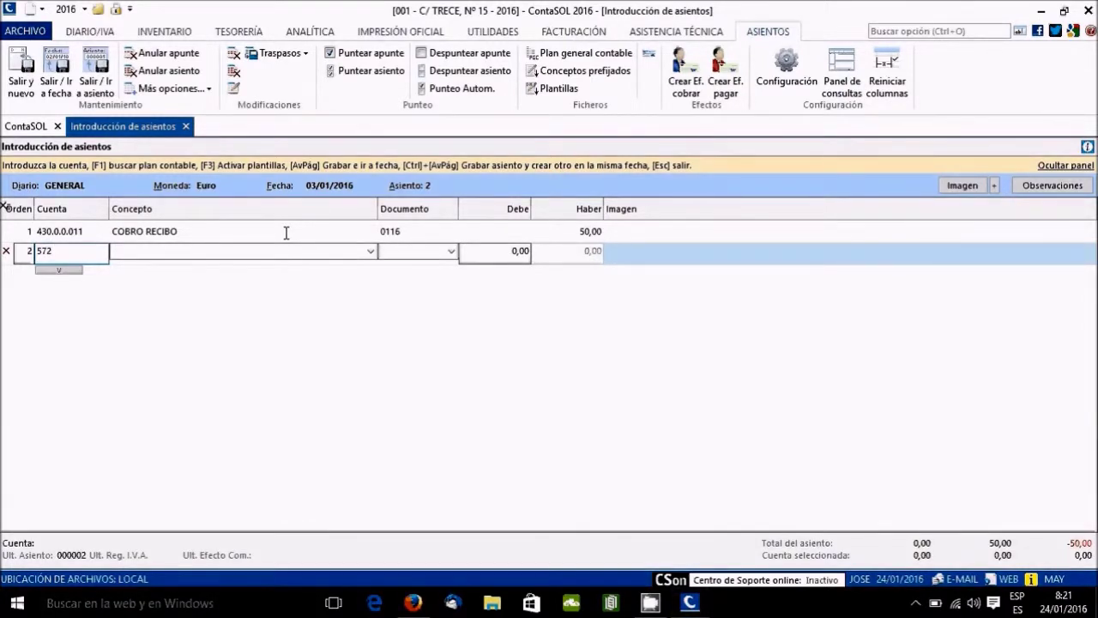
key("F1")
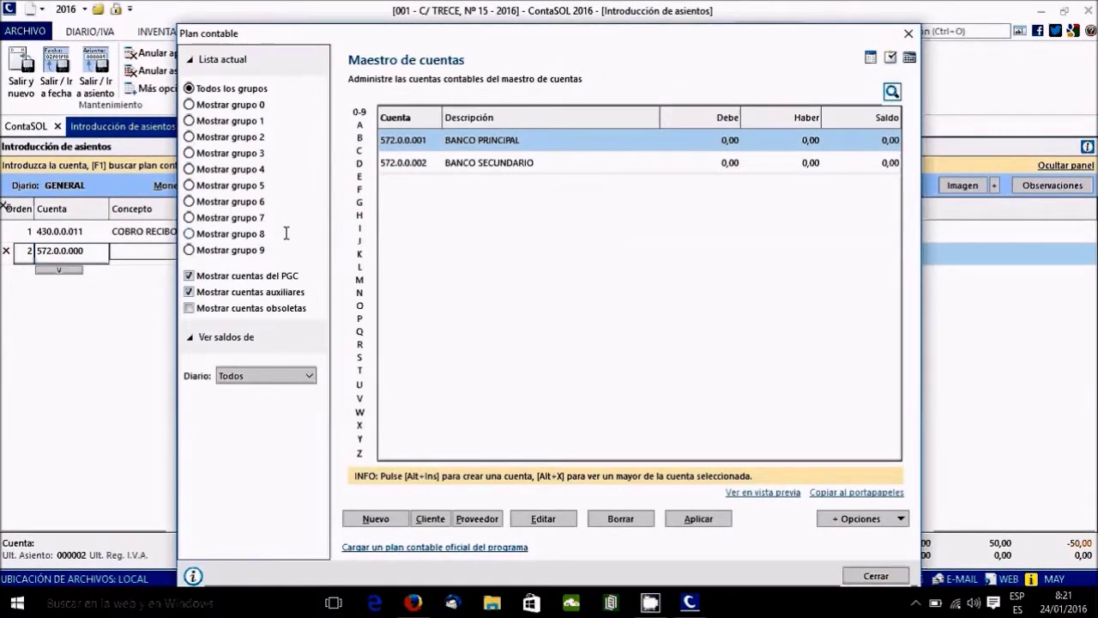
double_click(464, 143)
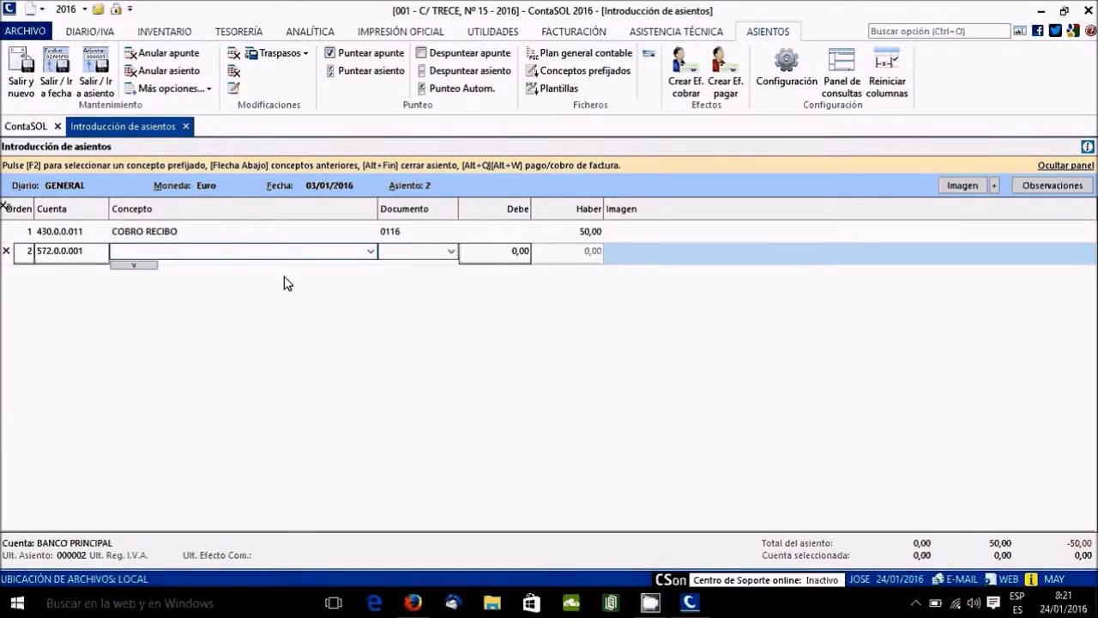
Accept concept COBRO RECIBO, document 0116 and a 50,00 debit for the bank line, and save the entry, starting another on the same date.
key("Return")
key("Return")
key("Return")
key("Return")
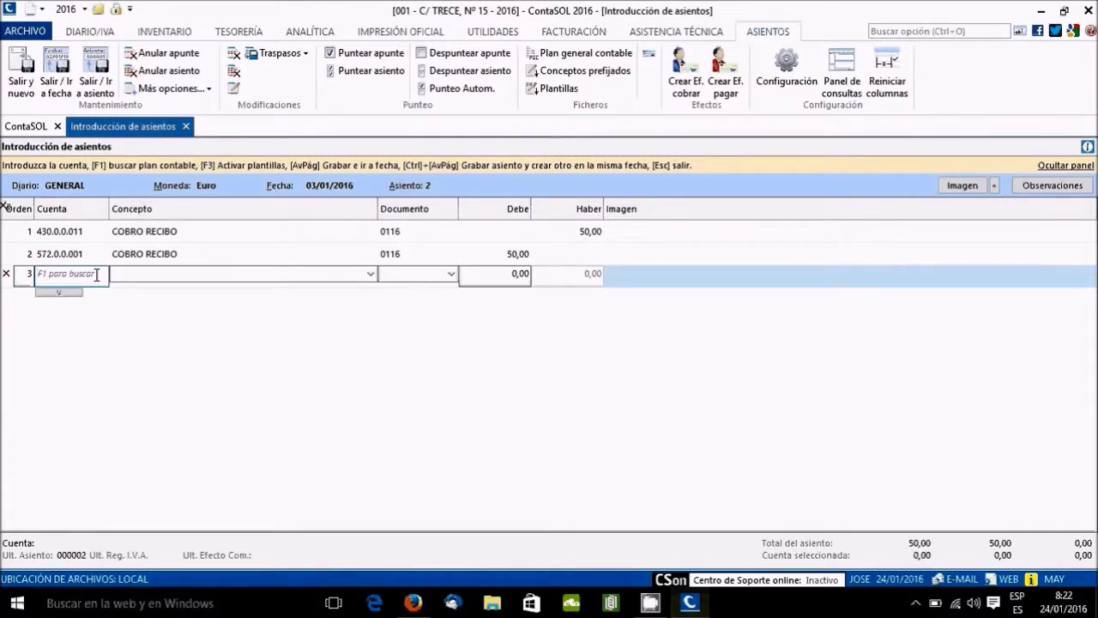
key("ctrl+Page_Down")
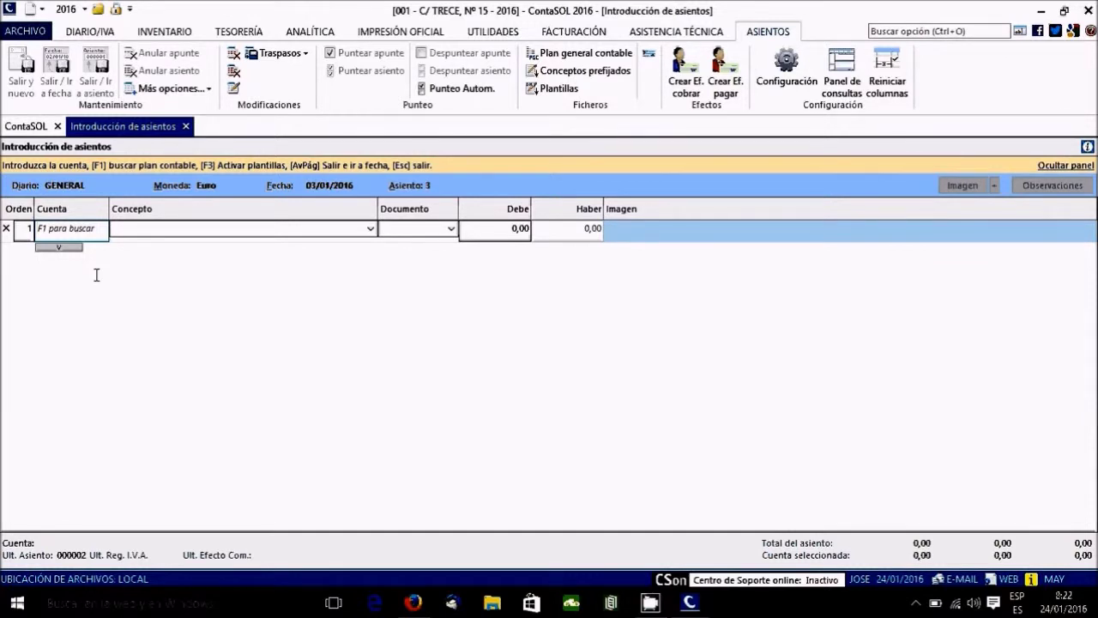
Assign account 430.0.0.012, PROPIETARIO PRIMERO B, to the first line of the new entry.
type("430")
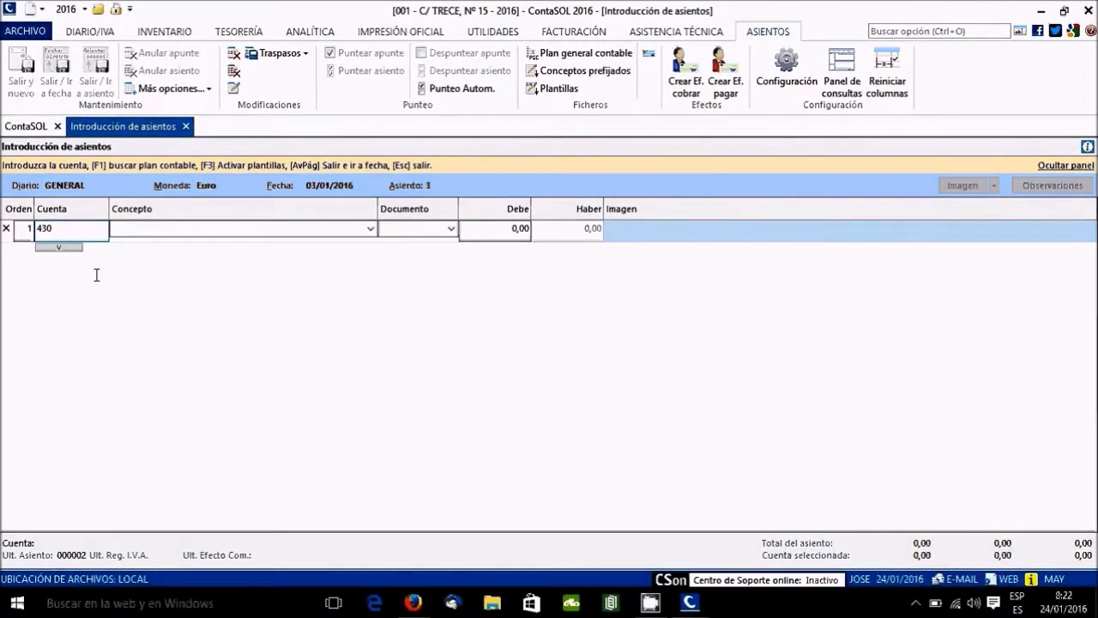
key("F1")
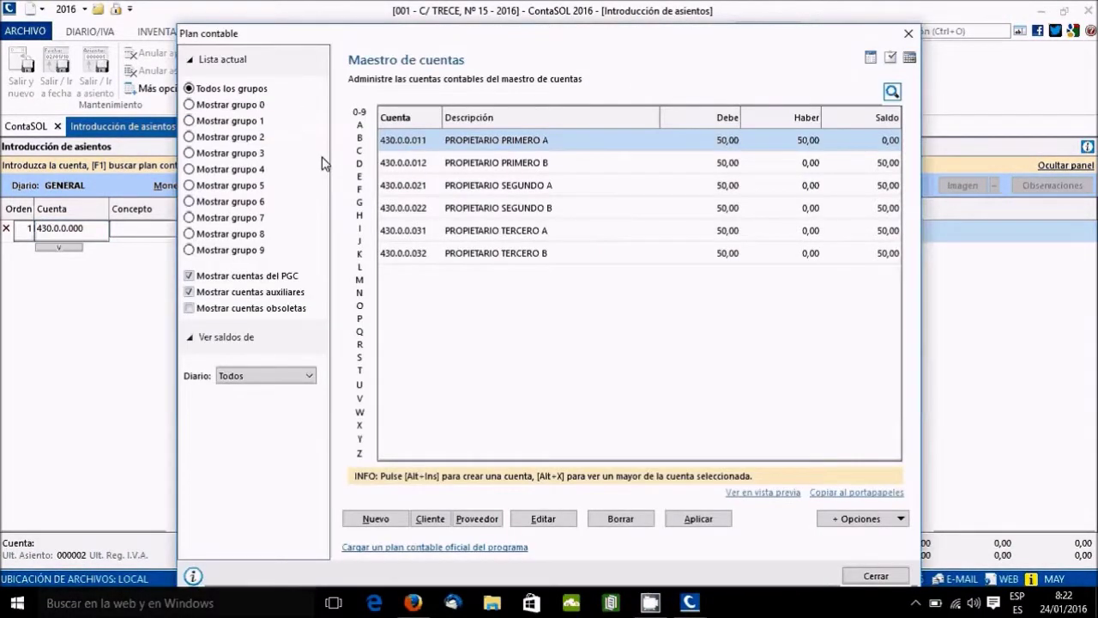
double_click(465, 172)
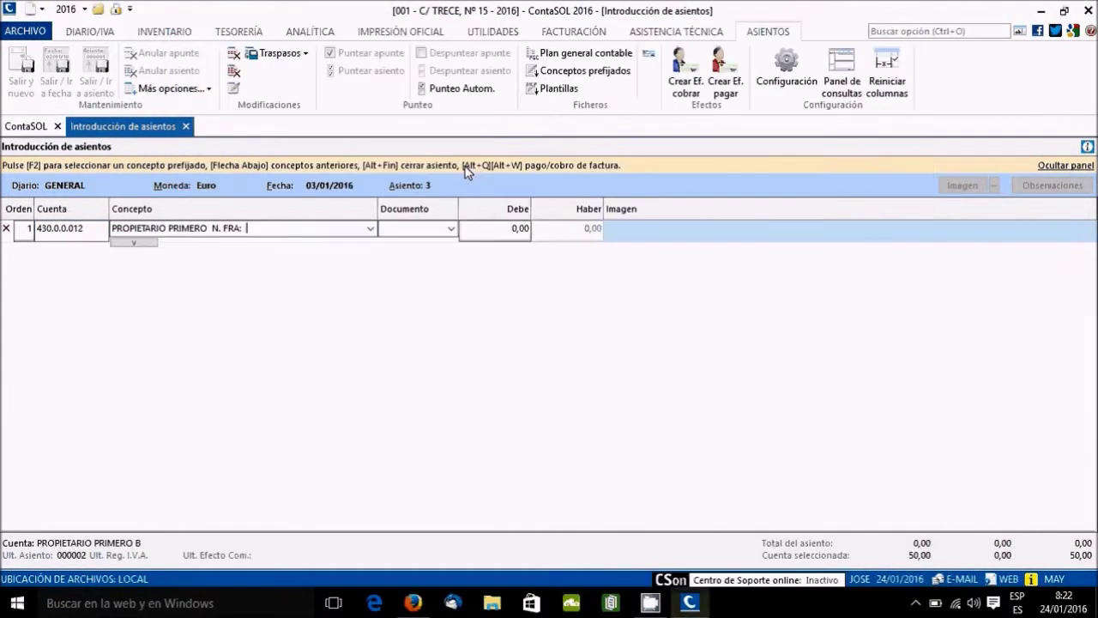
Replace the suggested concept of the PROPIETARIO PRIMERO B line with COBRO RECIBO.
key("BackSpace")
key("BackSpace")
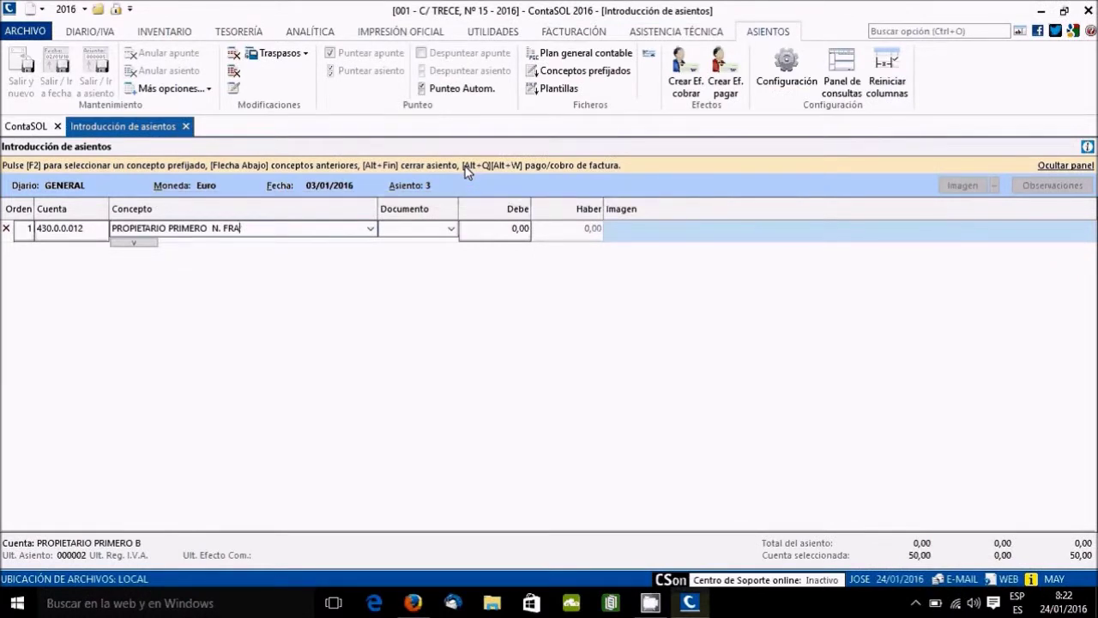
key("ctrl+a")
type("PR")
key("BackSpace")
key("BackSpace")
type("COB")
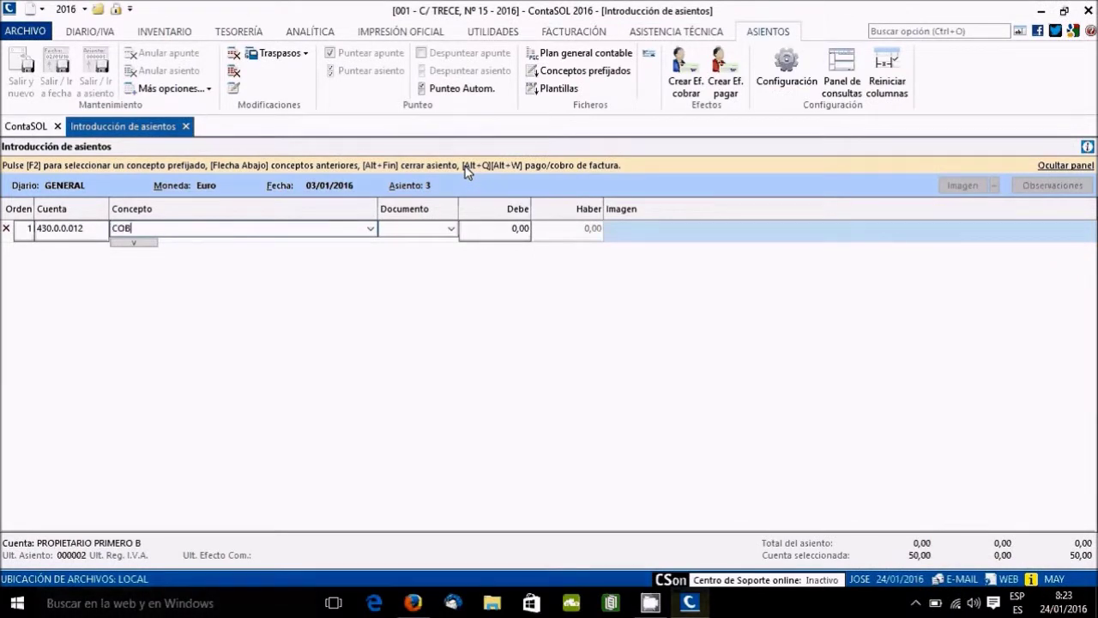
type("RO RECIBO")
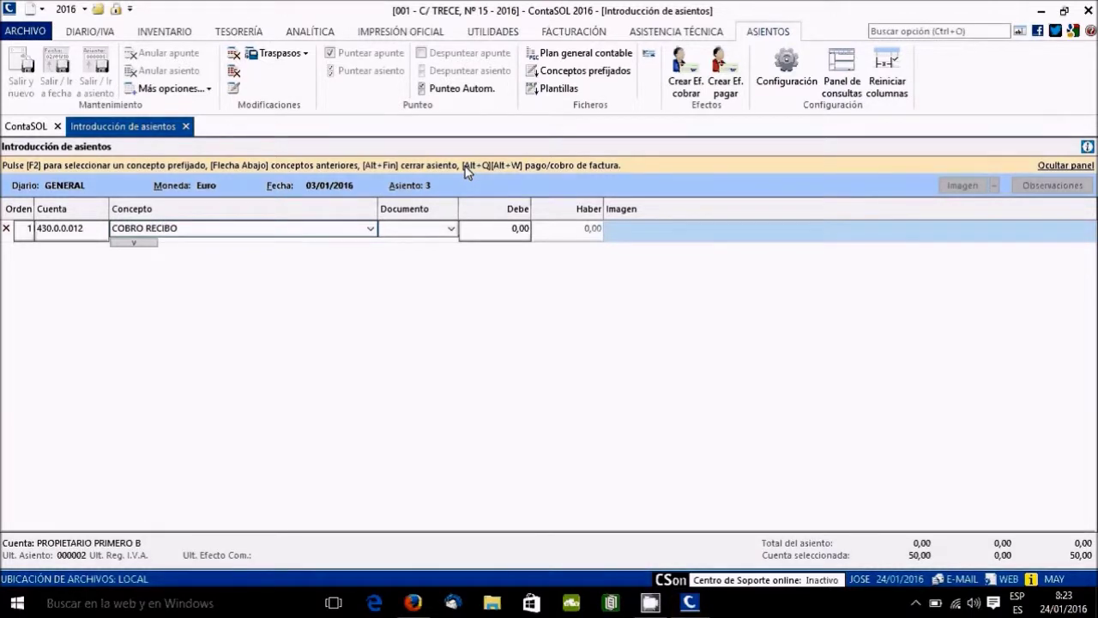
key("Return")
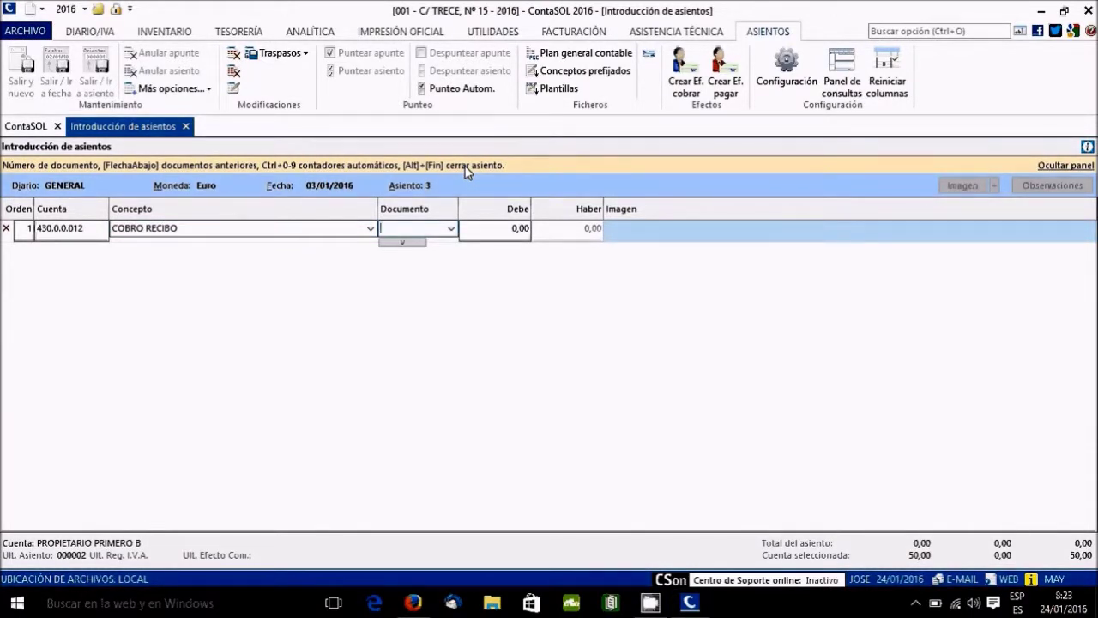
Set the PROPIETARIO PRIMERO B line's document to 0116 and credit 50 in Haber.
type("0116")
key("Return")
key("Return")
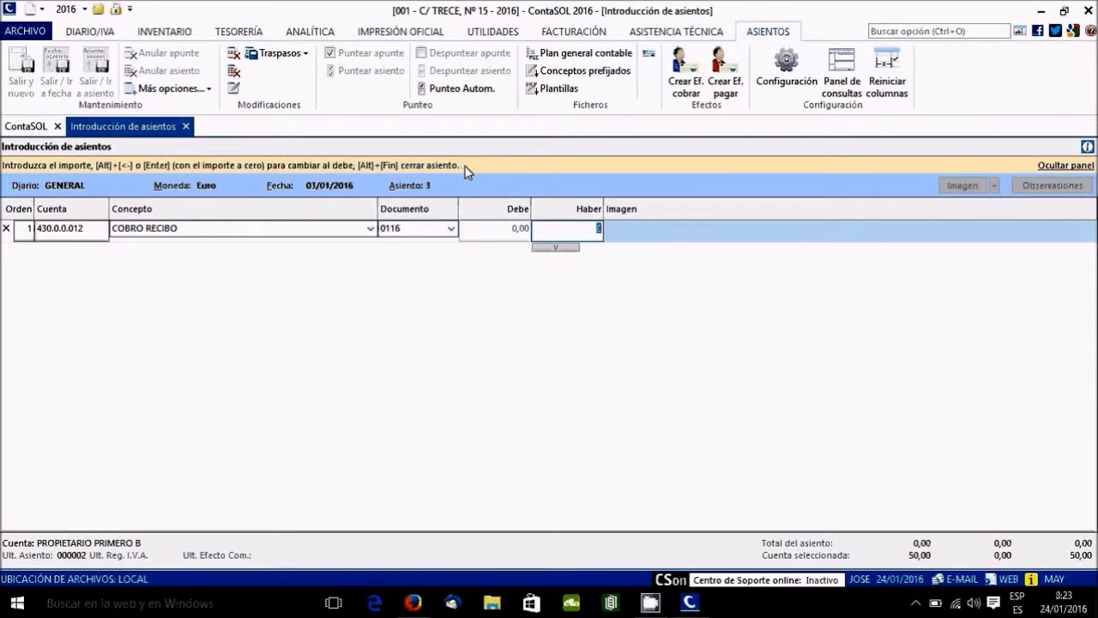
type("50")
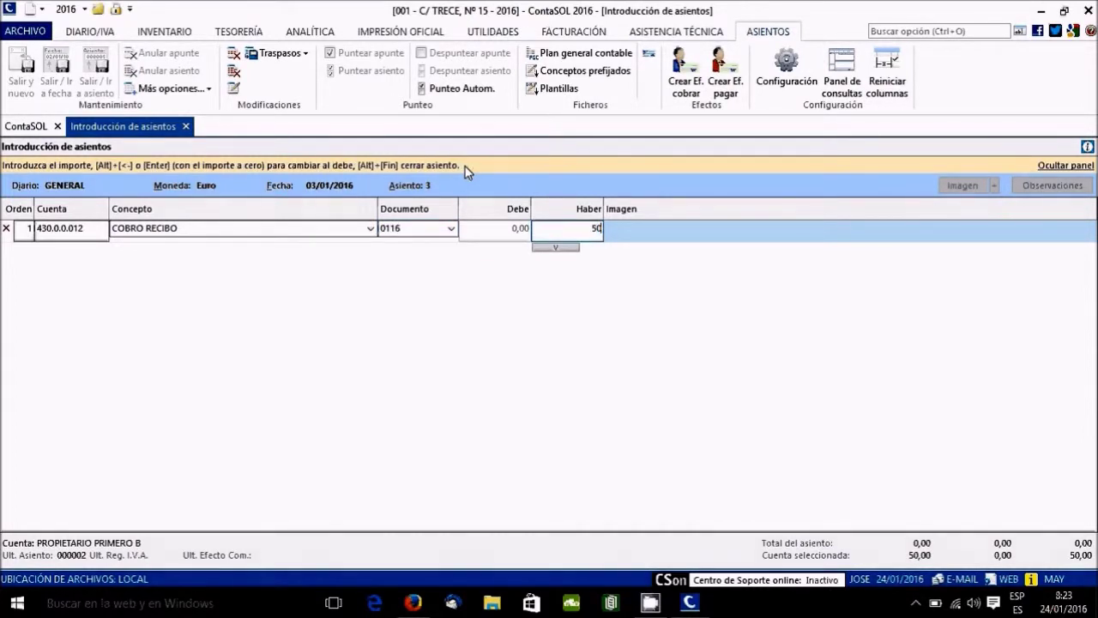
key("Return")
Assign account 570.0.0.000, CAJAS, to the second line of the entry, looking it up in the chart of accounts.
type("7")
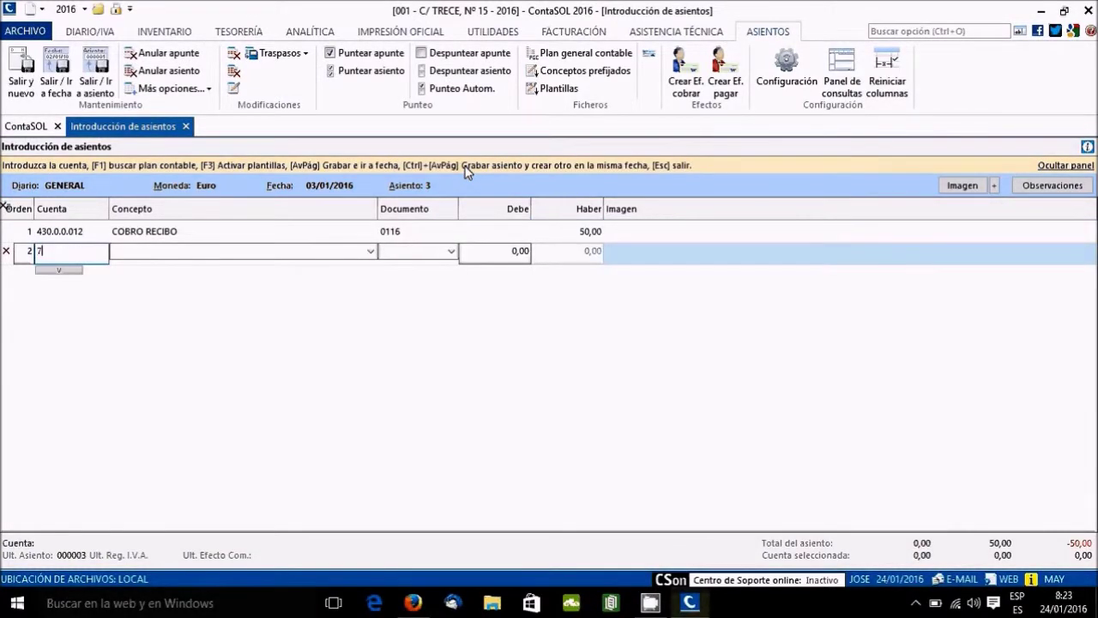
key("BackSpace")
type("570")
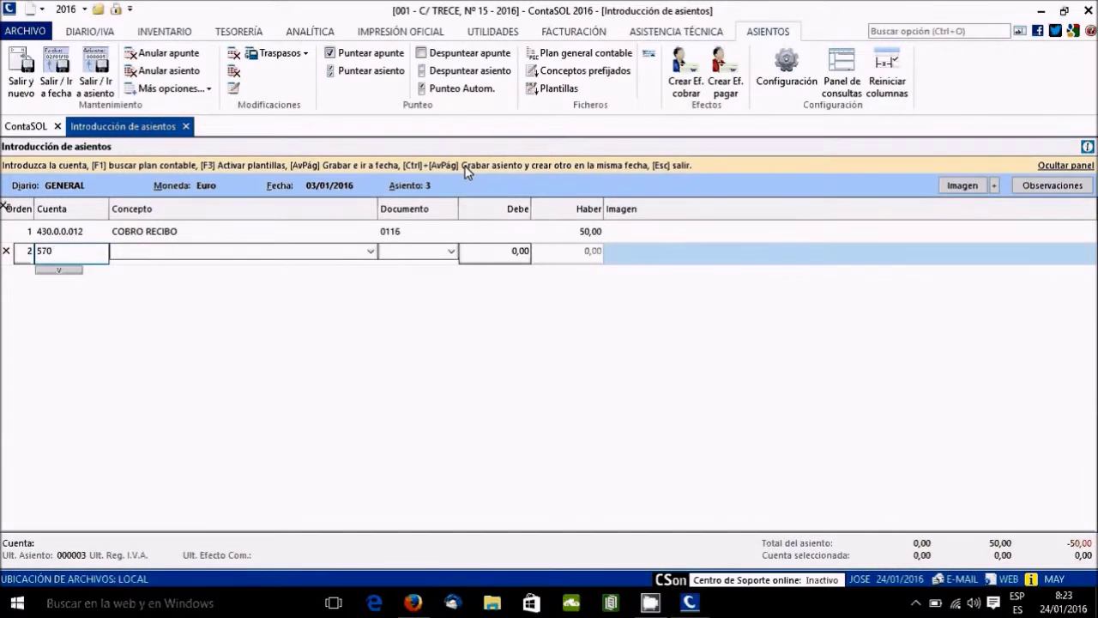
key("F1")
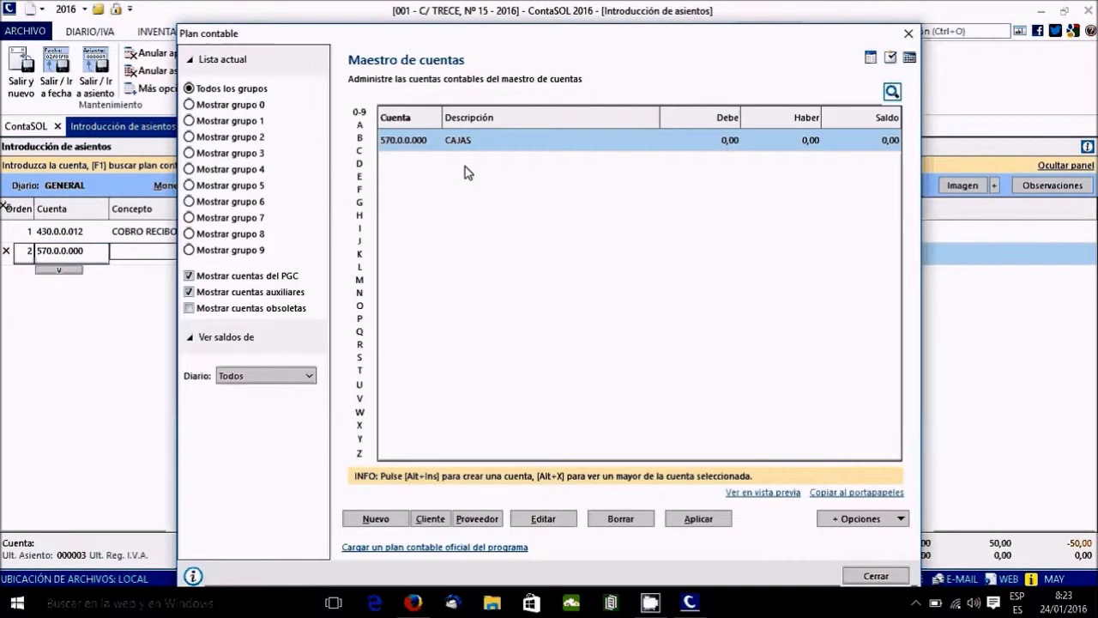
double_click(468, 141)
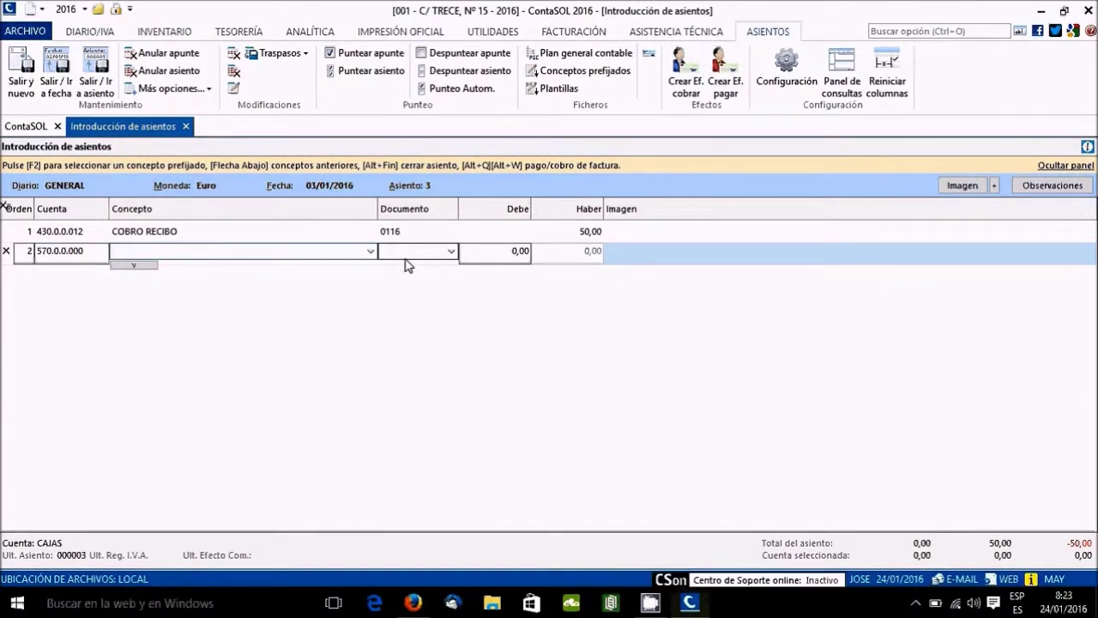
Accept concept COBRO RECIBO, document 0116 and a 50,00 debit for the CAJAS line, and save the entry, starting another on the same date.
key("Return")
key("Return")
key("Return")
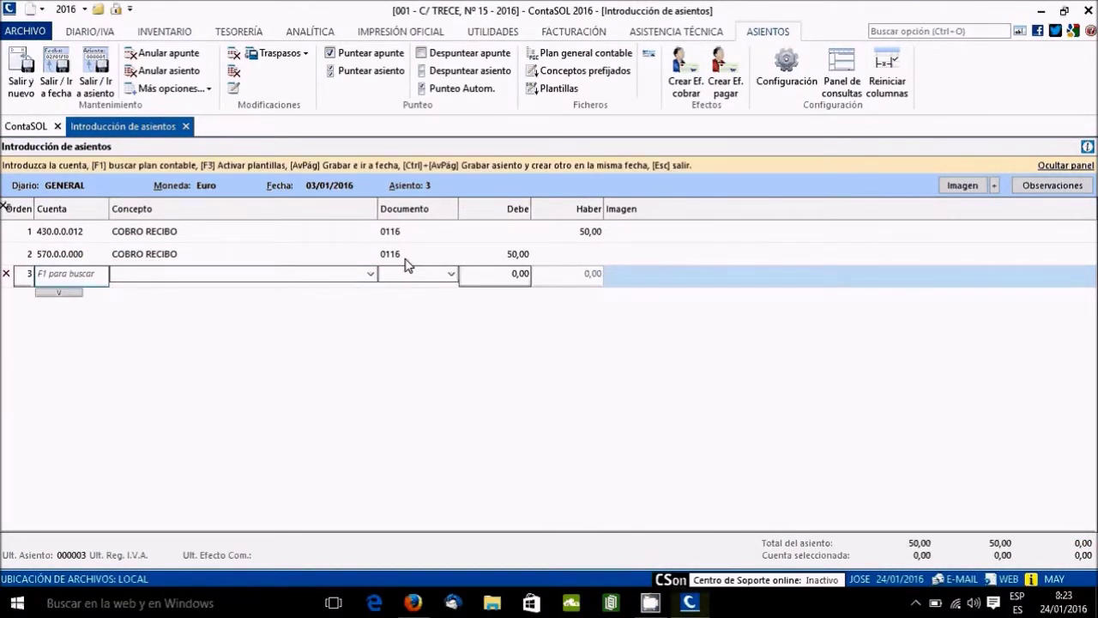
key("ctrl+Page_Down")
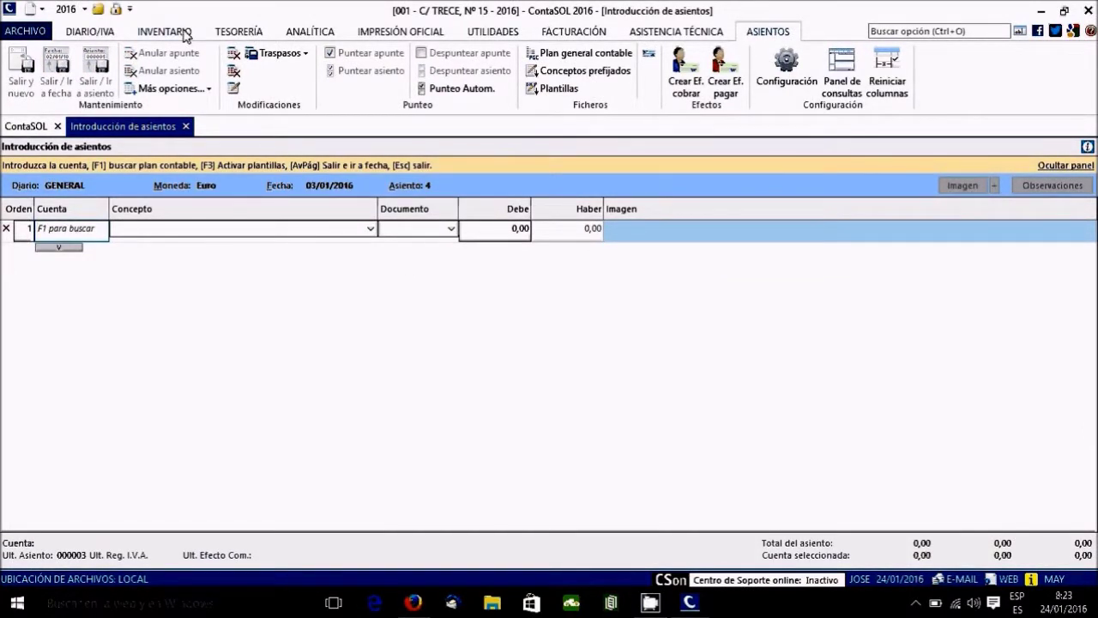
Open the ledger (Mayor) and list the 2016 movements of account 430.0.0.011, PROPIETARIO PRIMERO A.
left_click(93, 34)
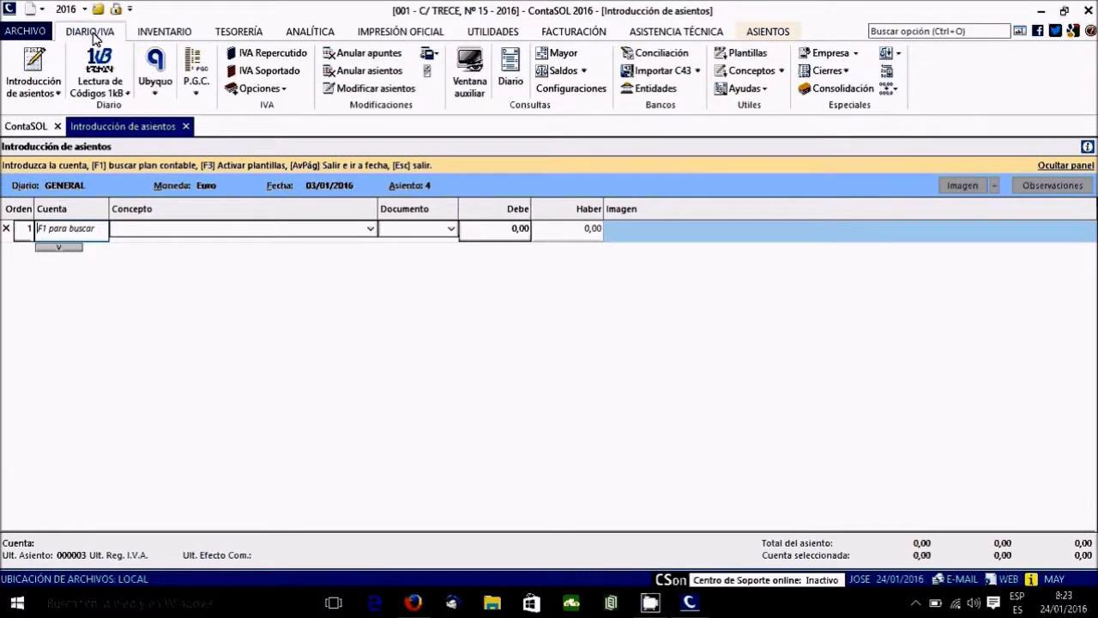
left_click(550, 56)
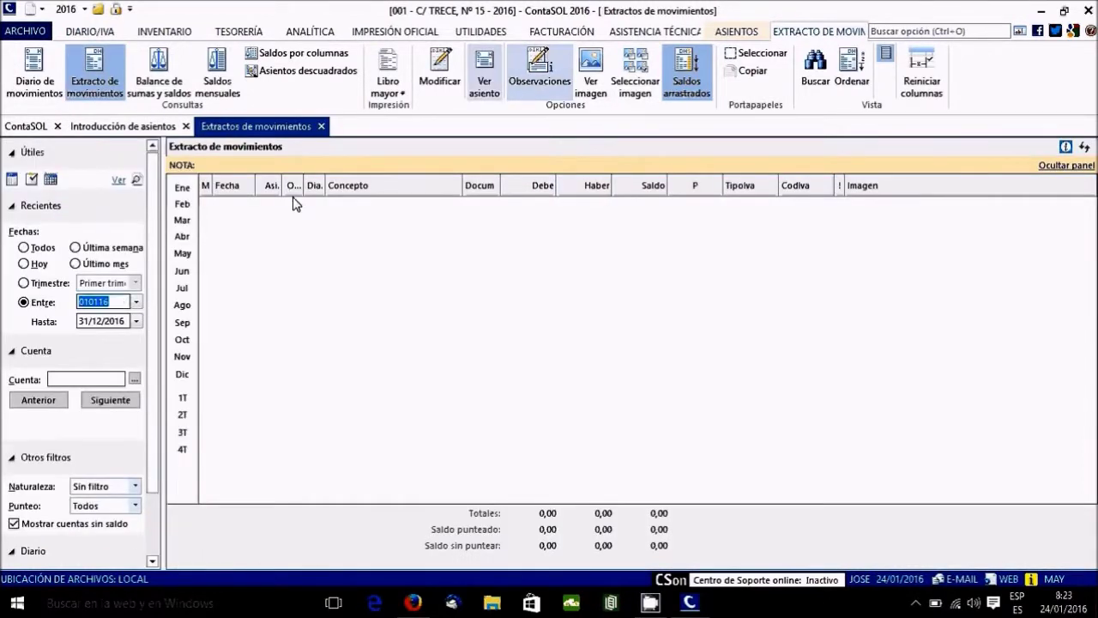
left_click(88, 380)
type("430.11")
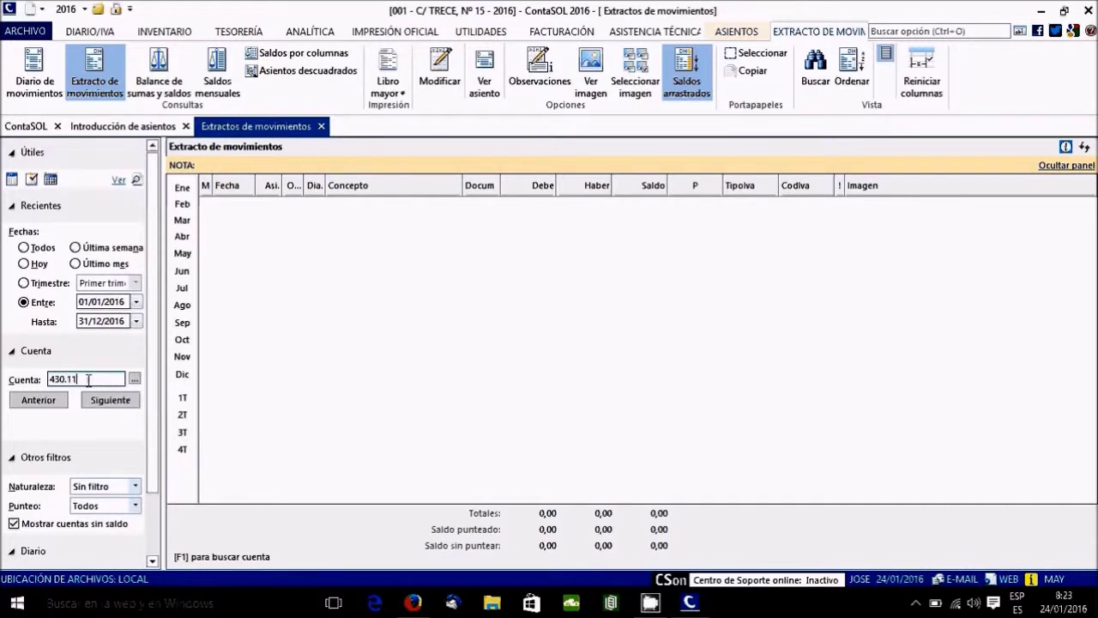
key("Return")
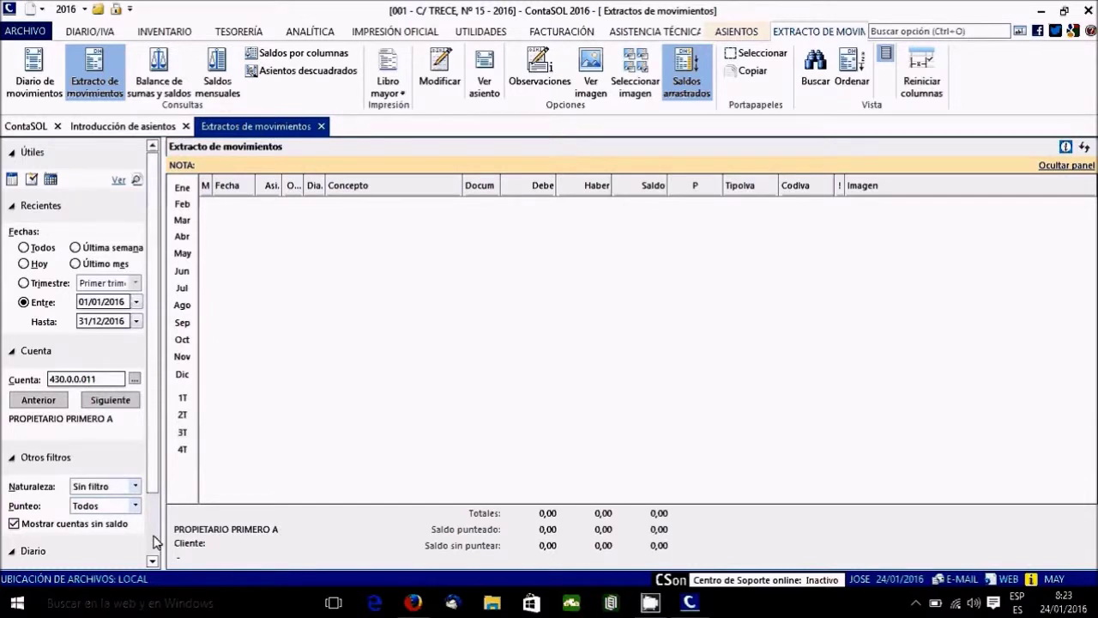
scroll(153, 541, "down", 2)
left_click(119, 528)
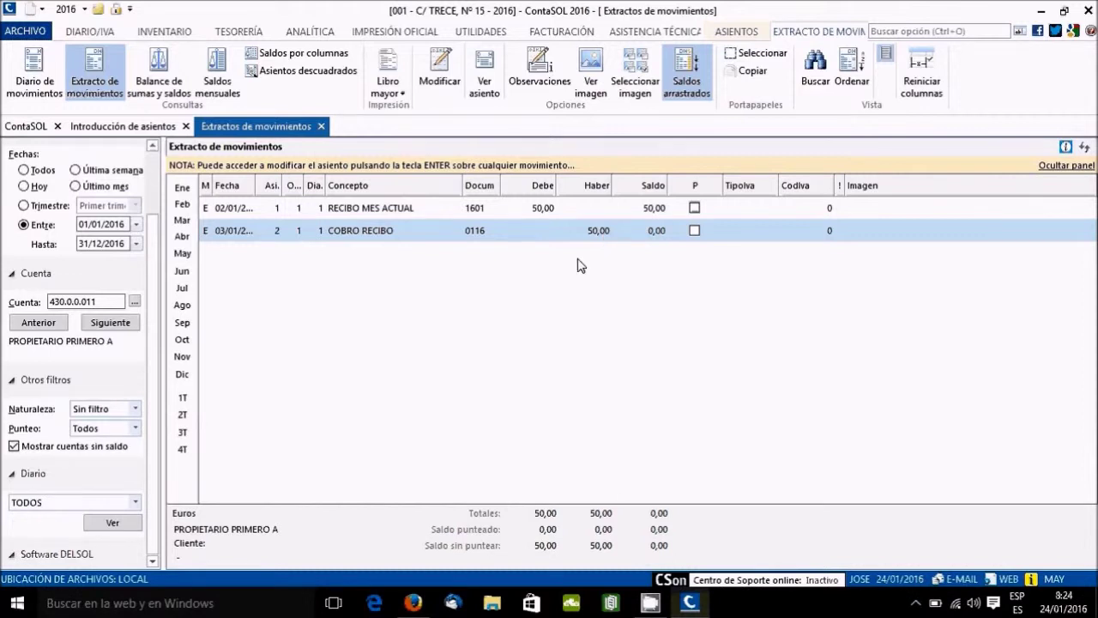
List the movements of account 430.0.0.012, PROPIETARIO PRIMERO B, and check its receipt and collection lines.
left_click(102, 303)
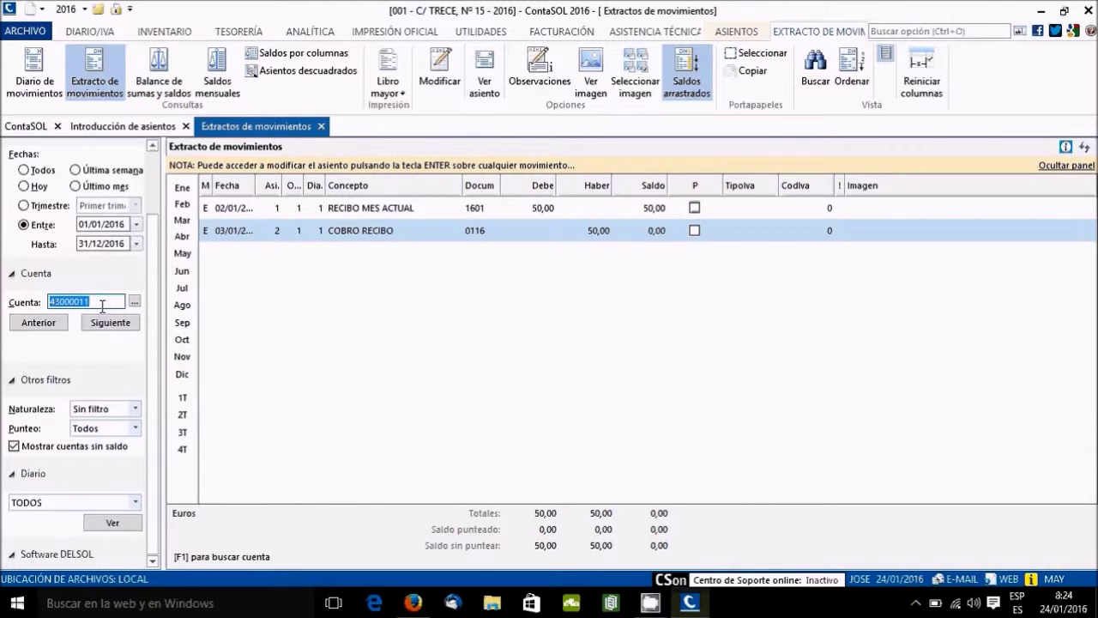
left_click(102, 306)
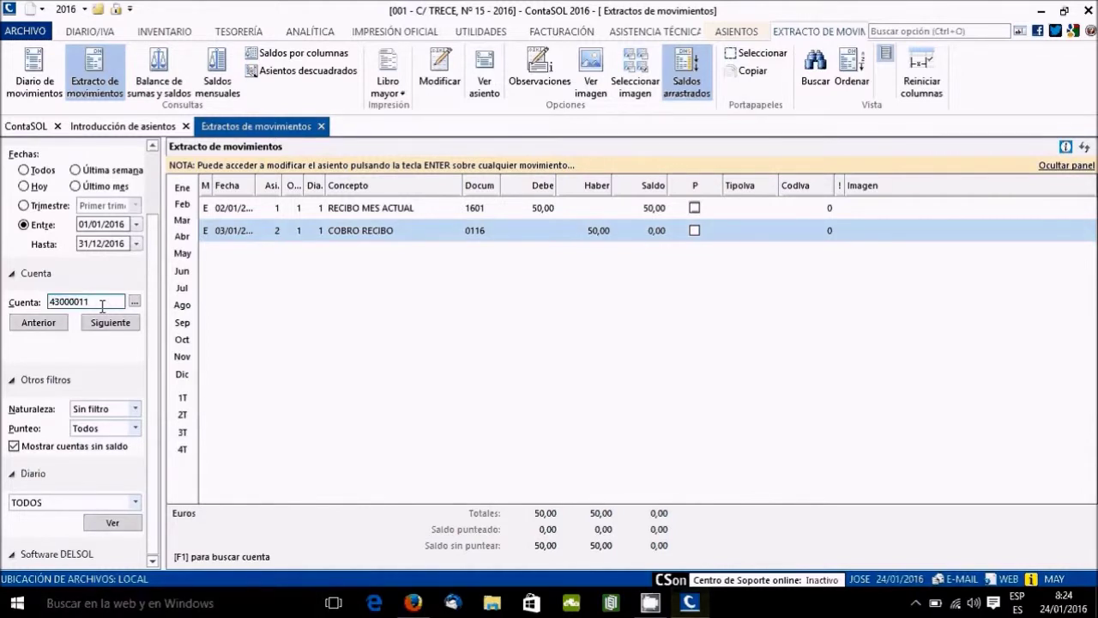
key("BackSpace")
type("2")
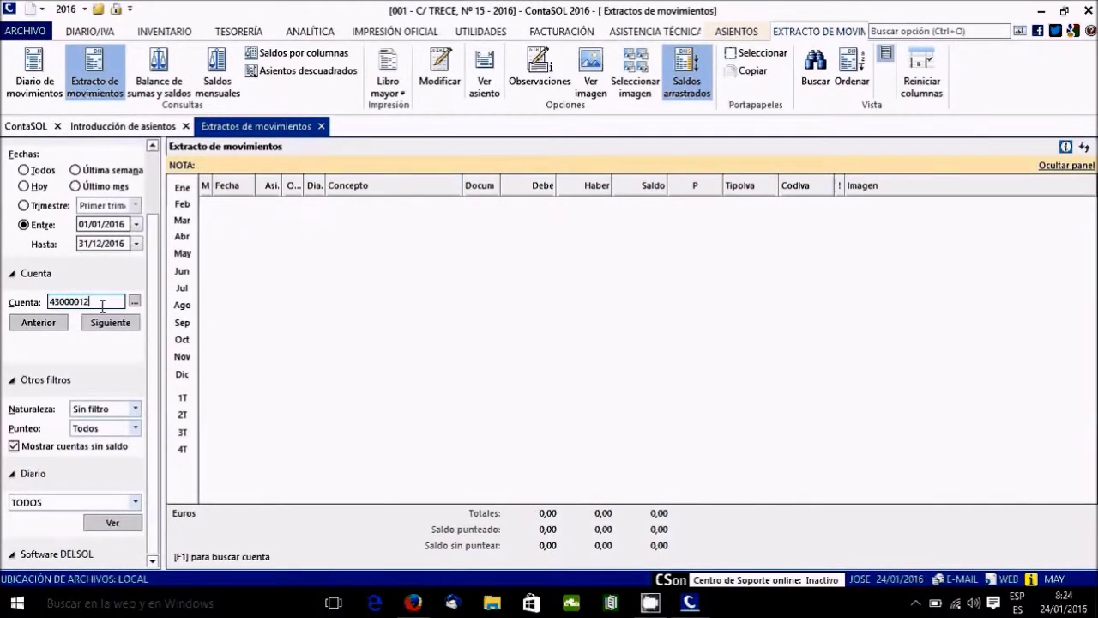
key("Tab")
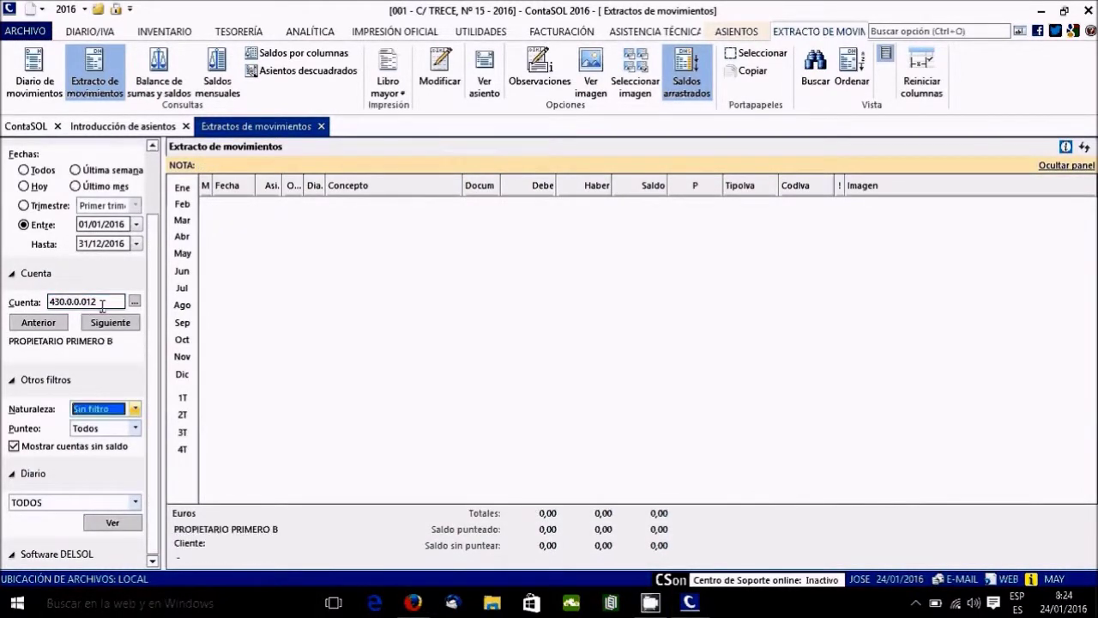
left_click(111, 523)
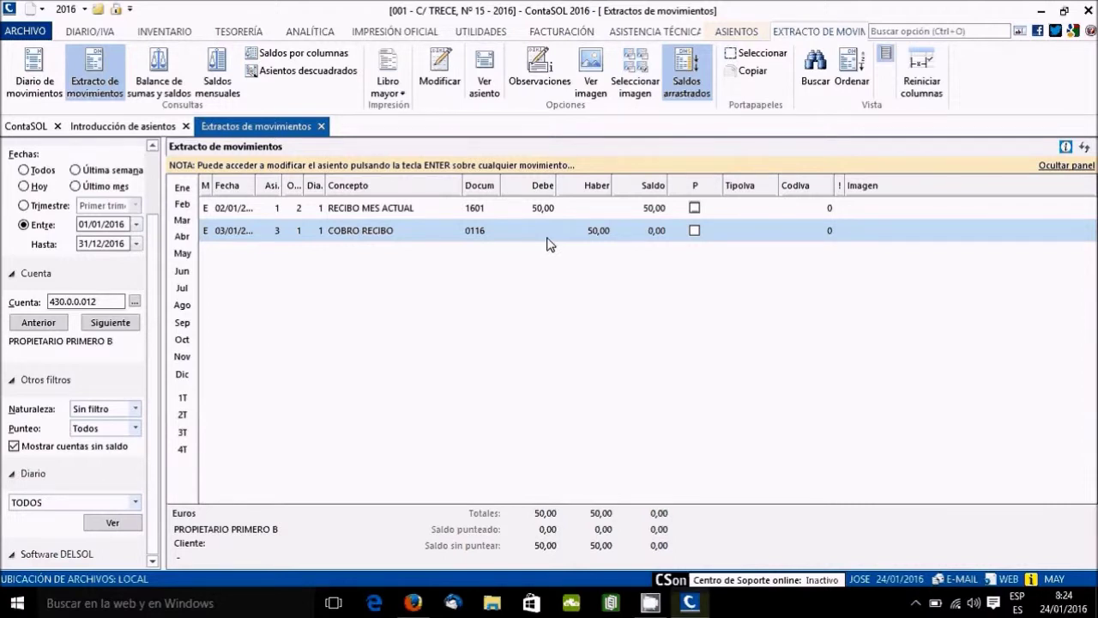
left_click(536, 209)
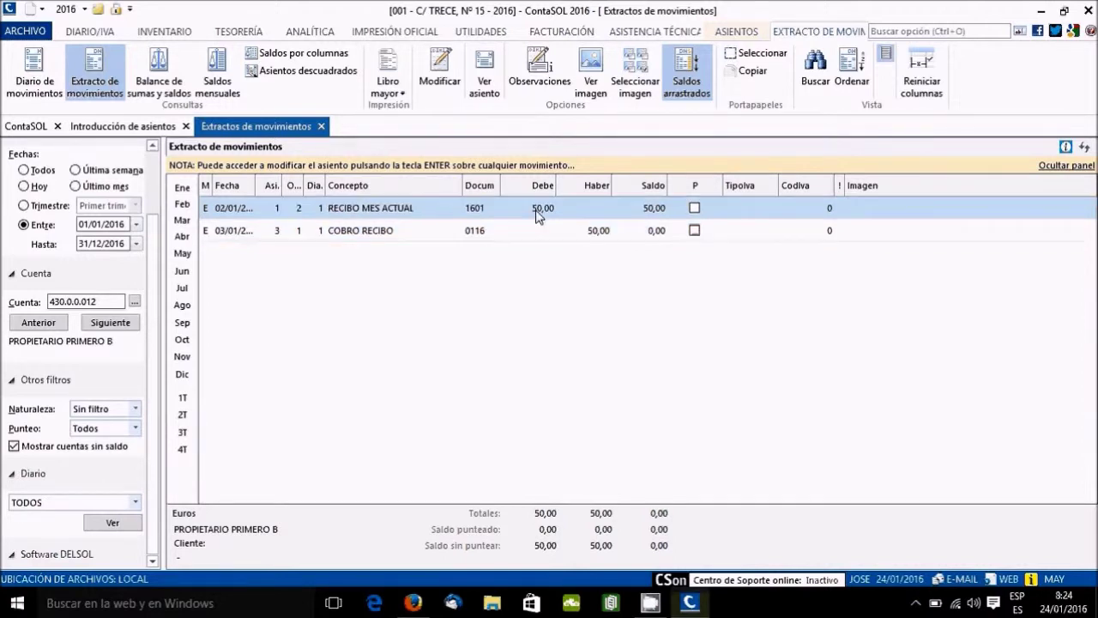
left_click(657, 231)
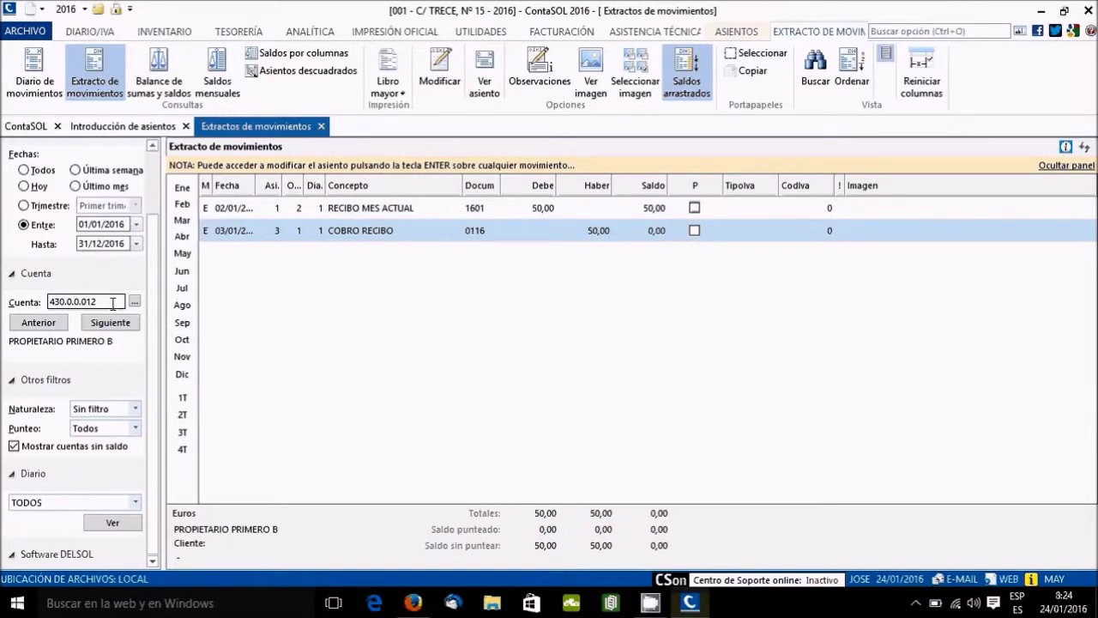
Try to list the movements of account 430.0.0.013.
left_click(112, 304)
key("End")
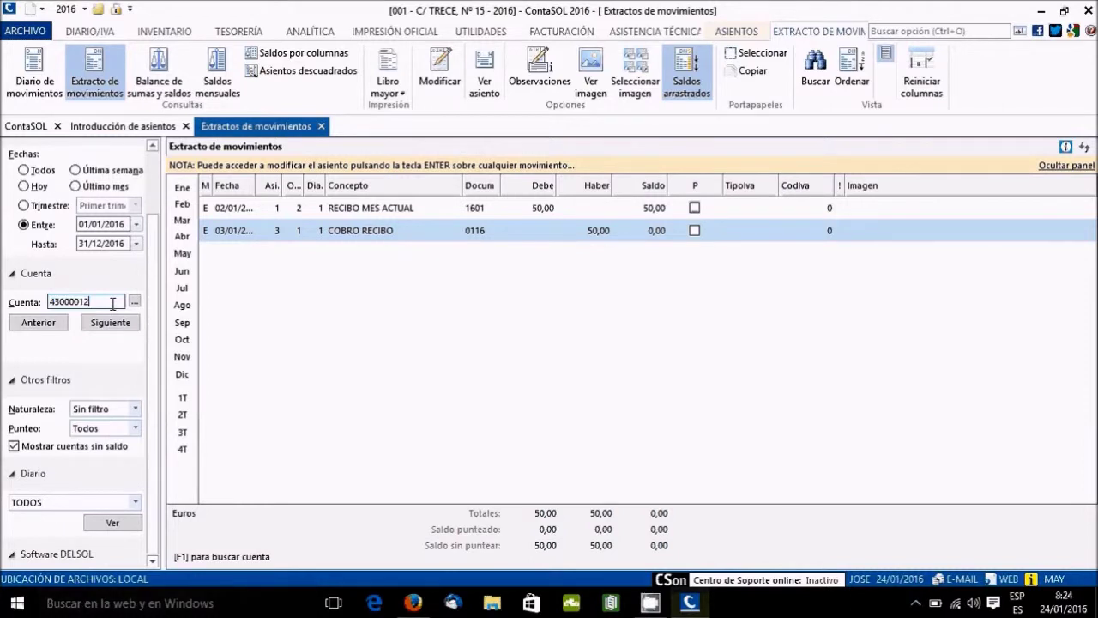
key("BackSpace")
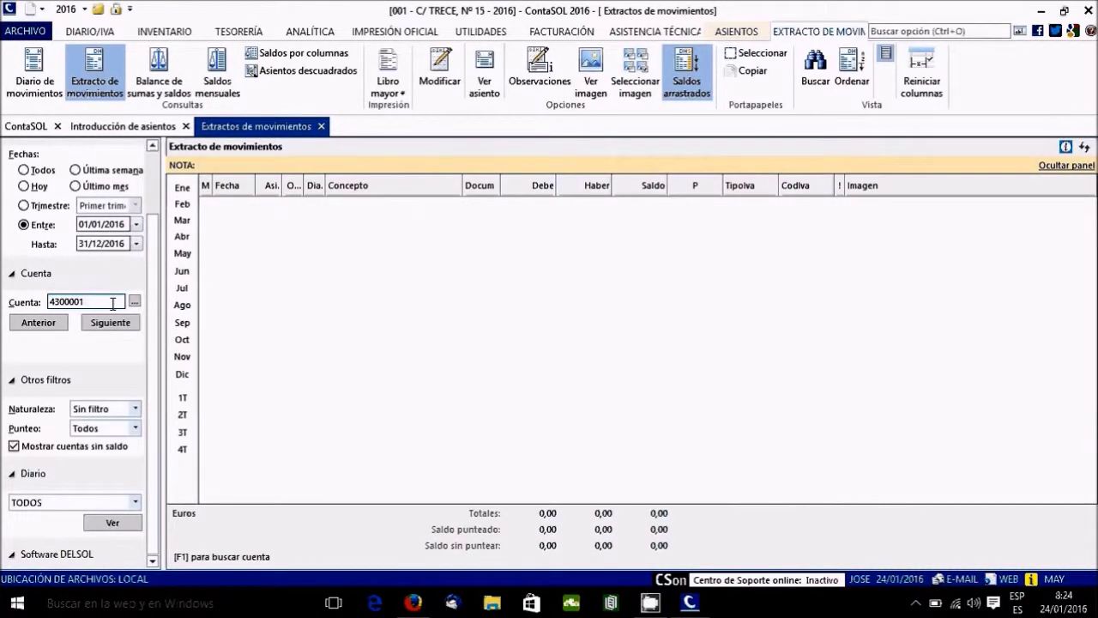
type("3")
key("Return")
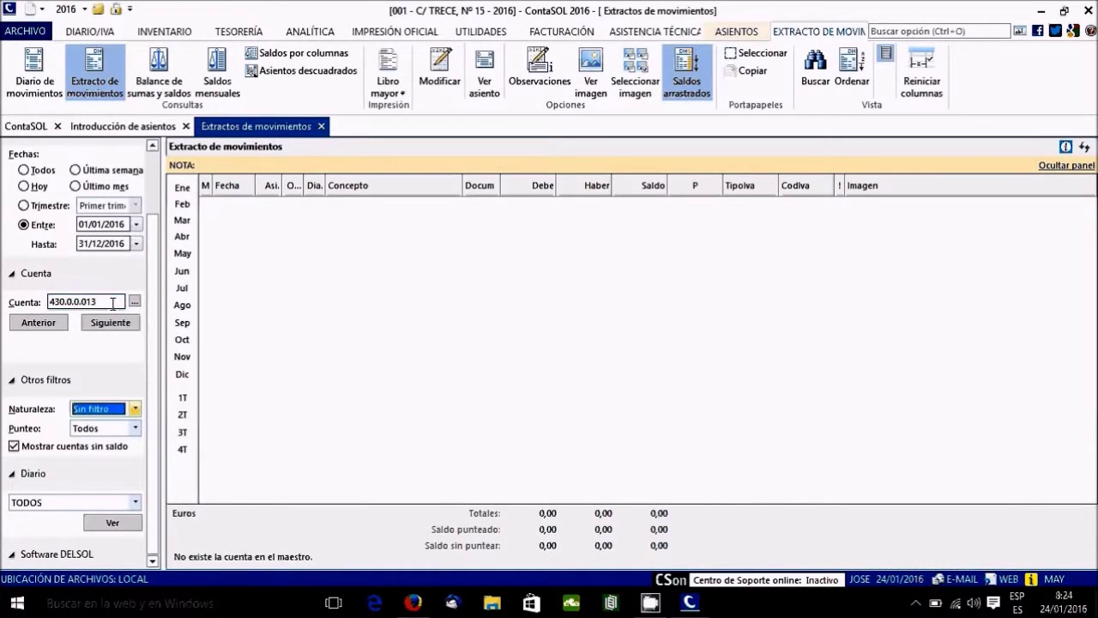
left_click(117, 525)
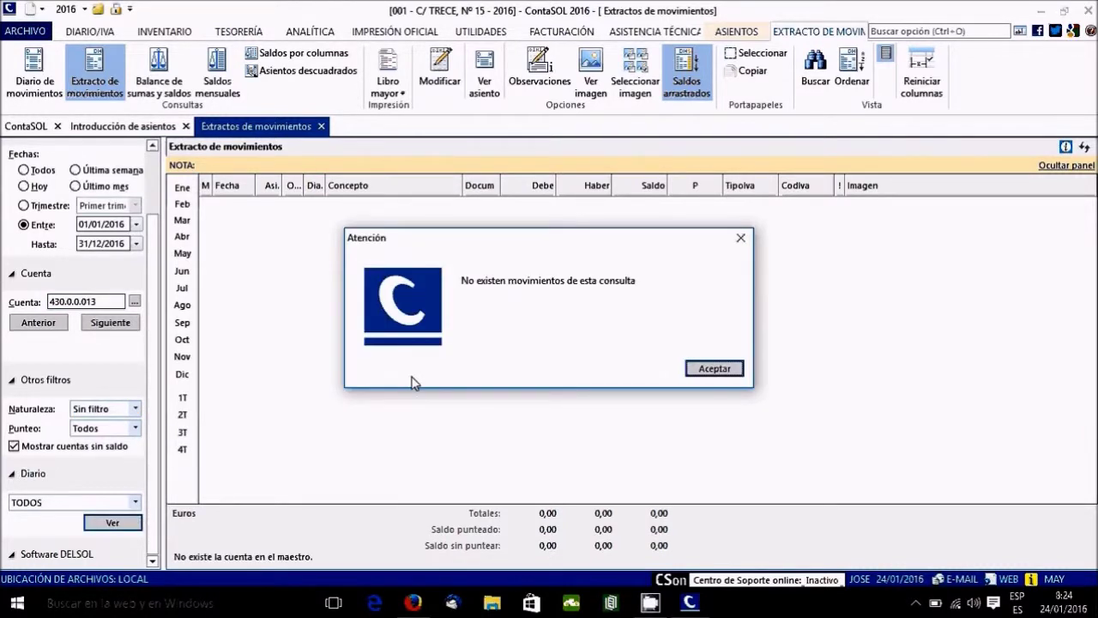
left_click(703, 372)
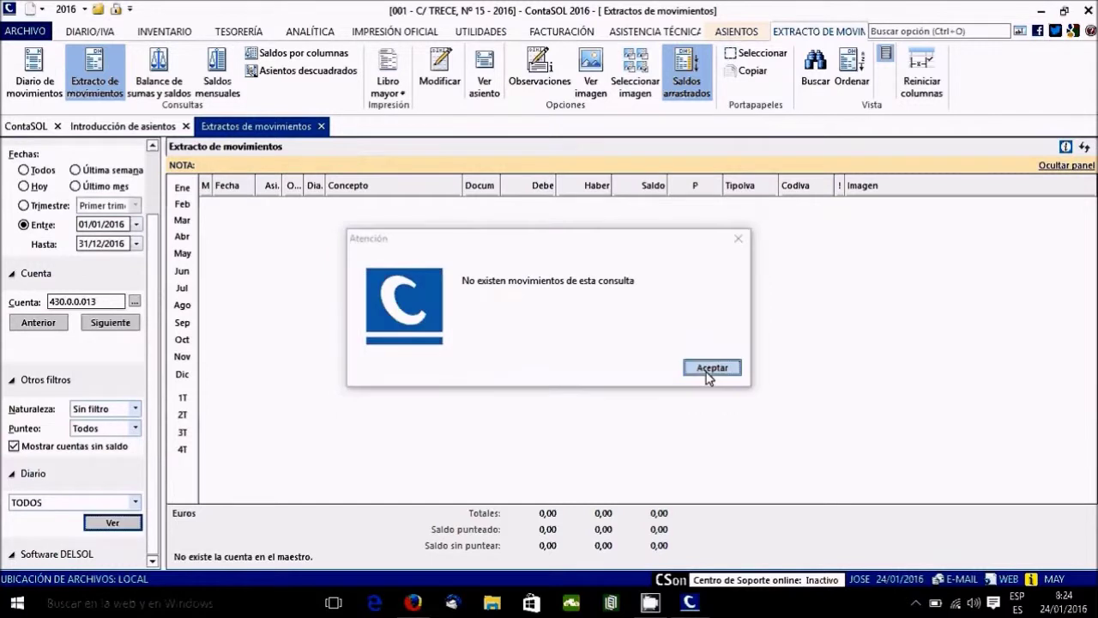
Look up the 430 accounts, choose 430.0.0.021, PROPIETARIO SEGUNDO A, and list its movements.
left_click(112, 300)
type("430")
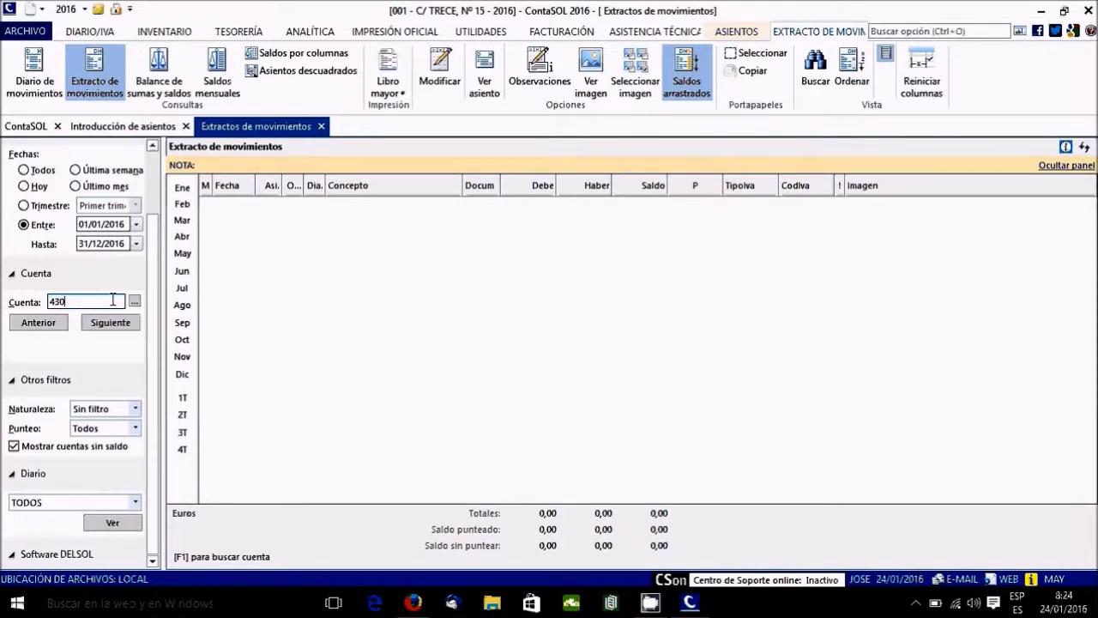
key("F1")
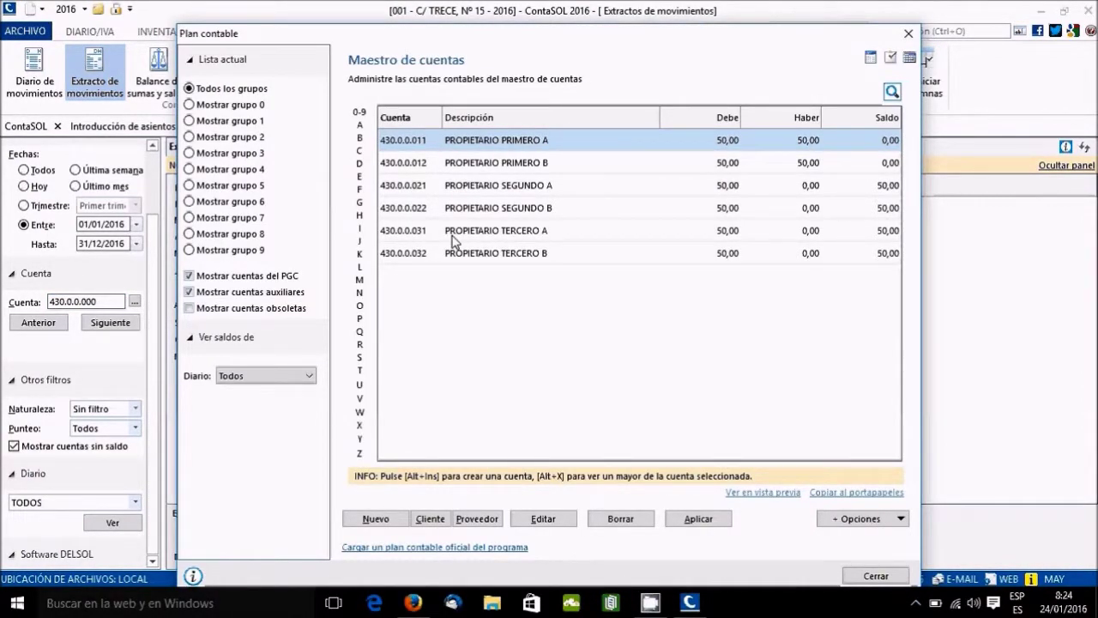
double_click(421, 186)
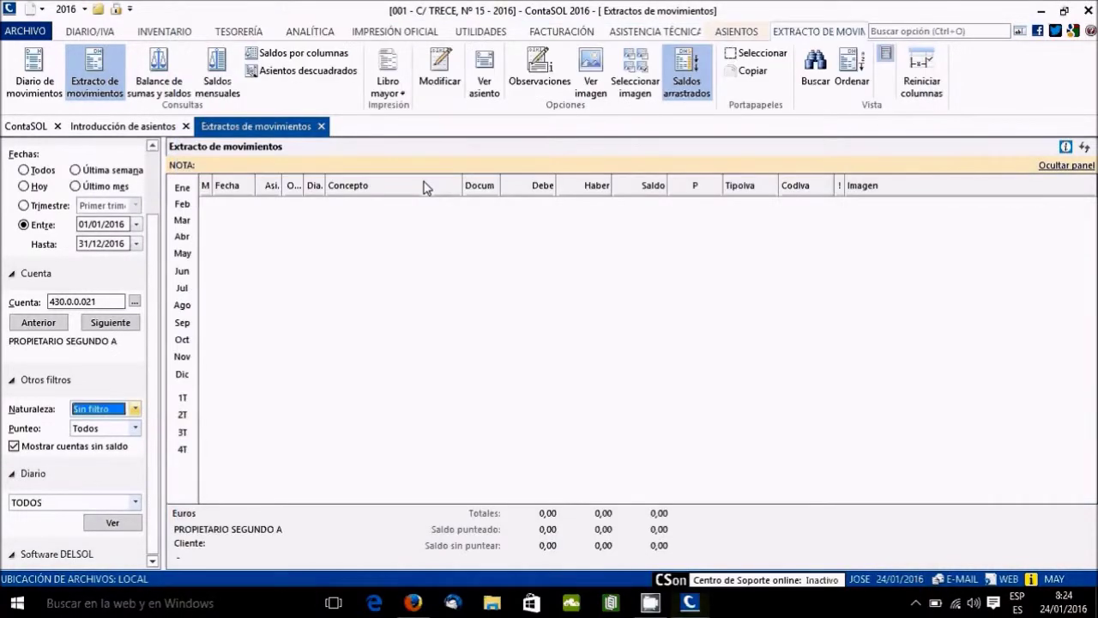
left_click(125, 523)
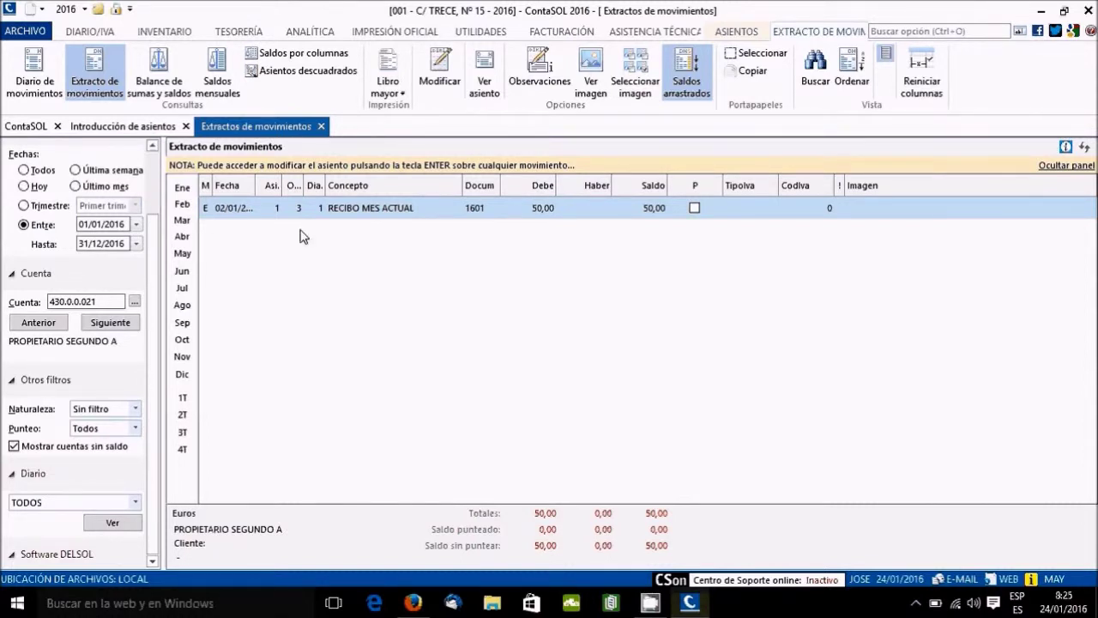
double_click(404, 207)
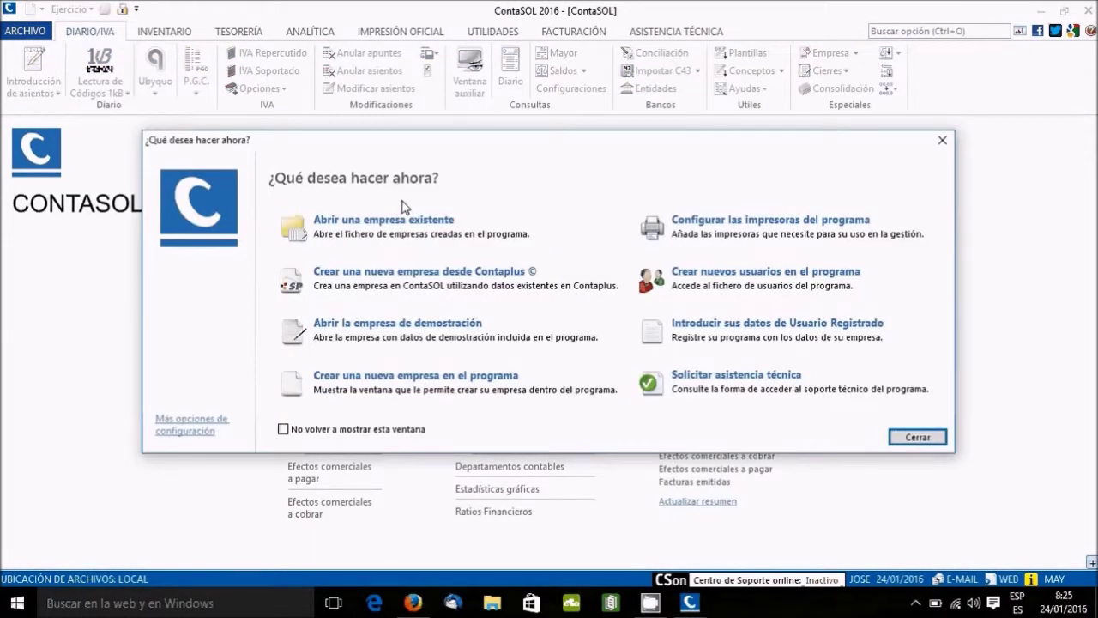
left_click(651, 605)
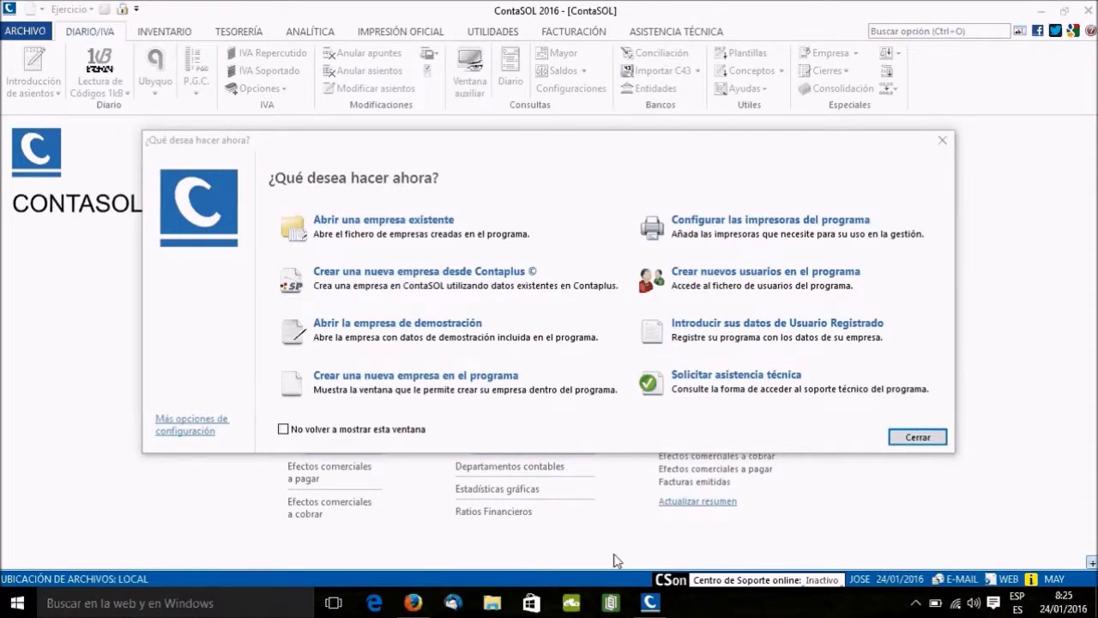
left_click(914, 605)
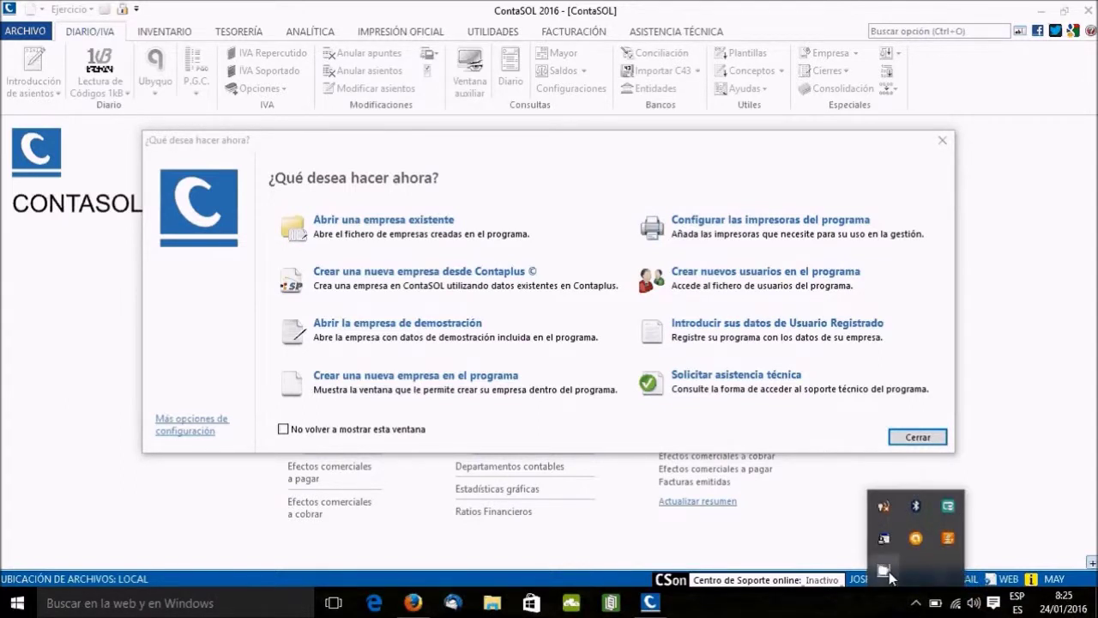
left_click(884, 570)
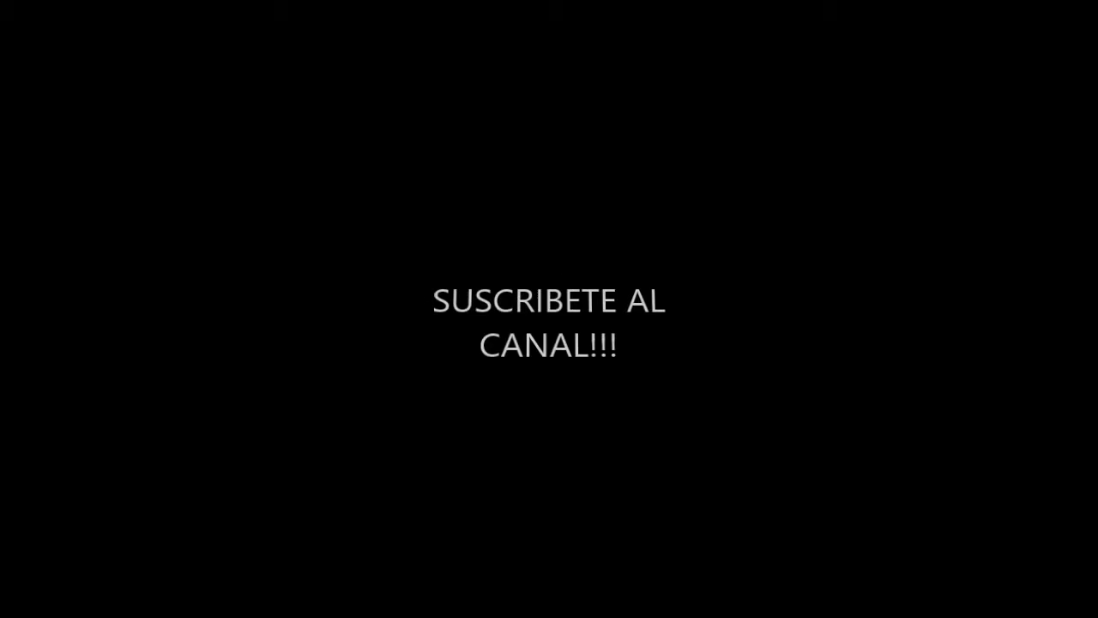